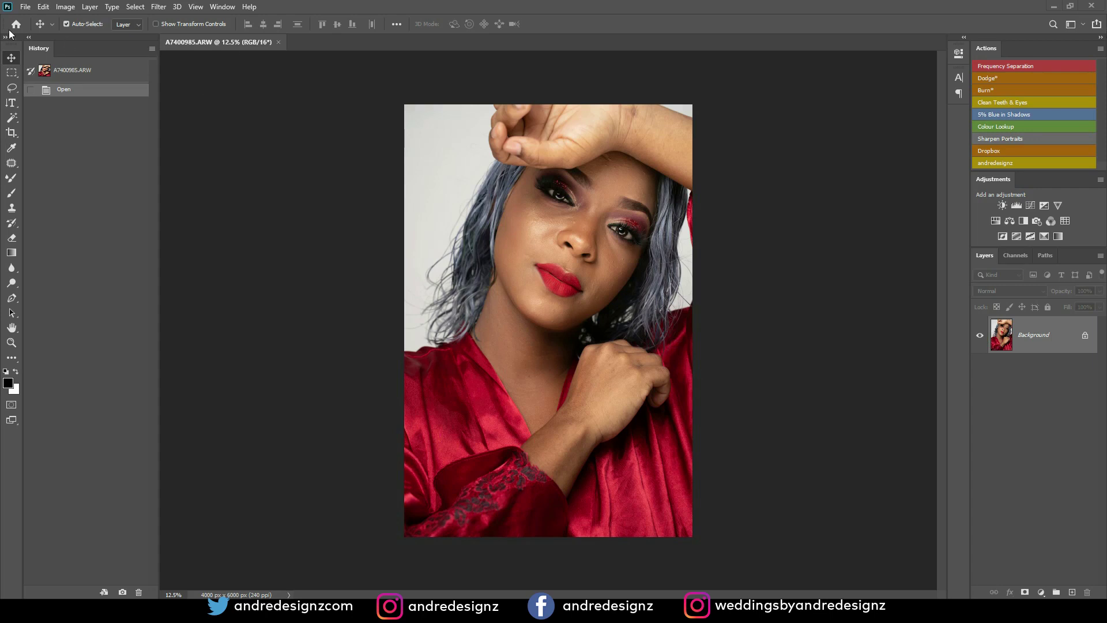
Show the Camera Data in File Info for A7400985.ARW: 1/125 sec, f/6.3, ISO 160, 75 mm
{"action": "left_click", "coordinate": [32, 7]}
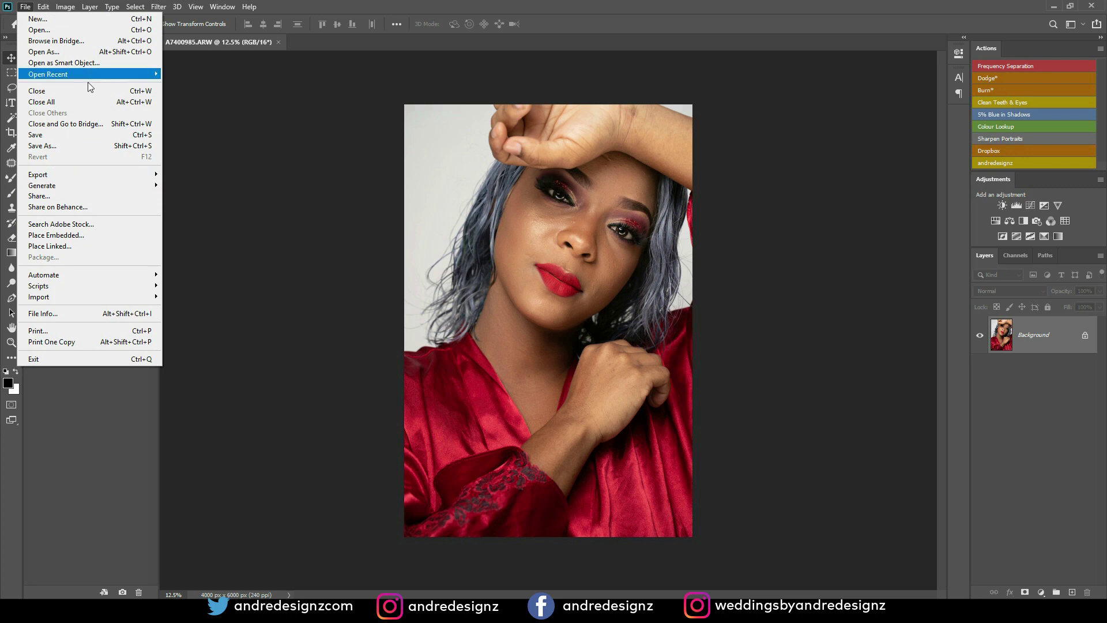
{"action": "left_click", "coordinate": [140, 314]}
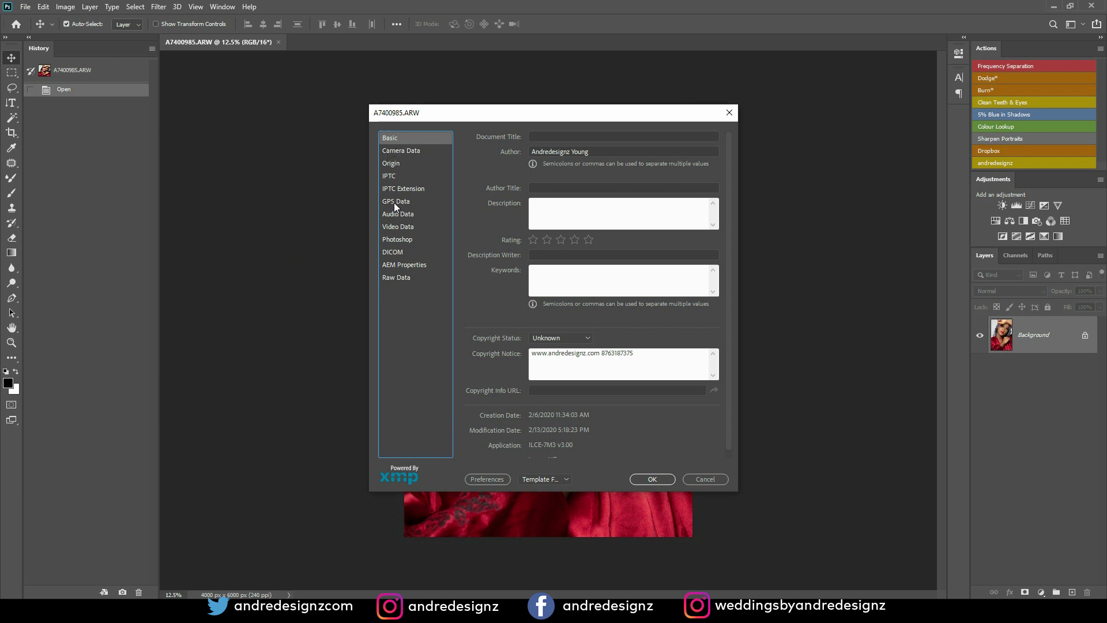
{"action": "left_click", "coordinate": [406, 278]}
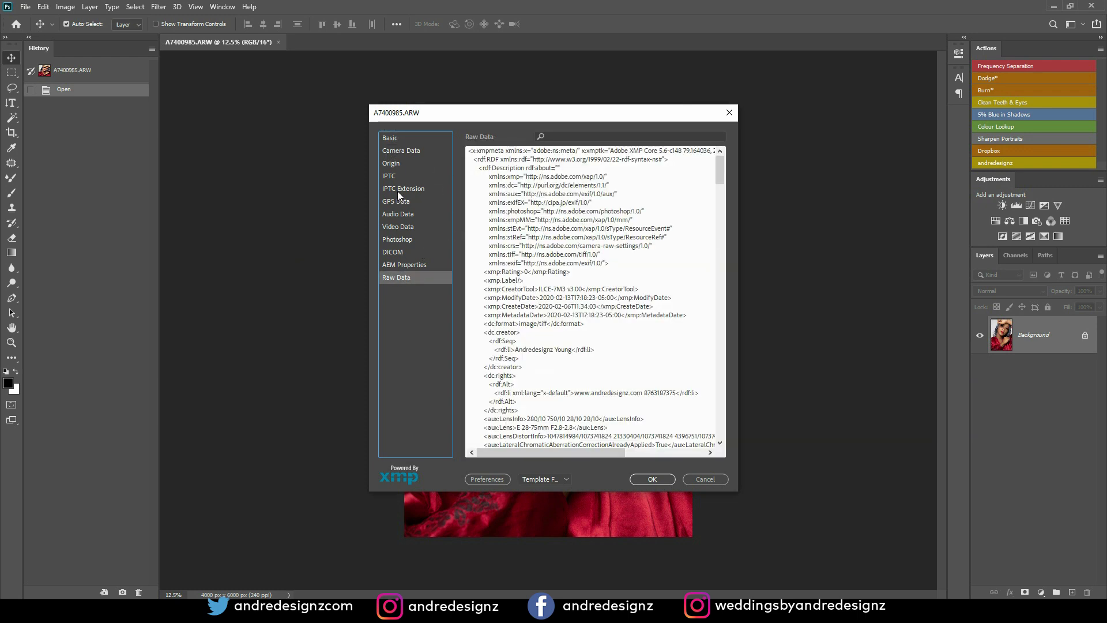
{"action": "left_click", "coordinate": [400, 149]}
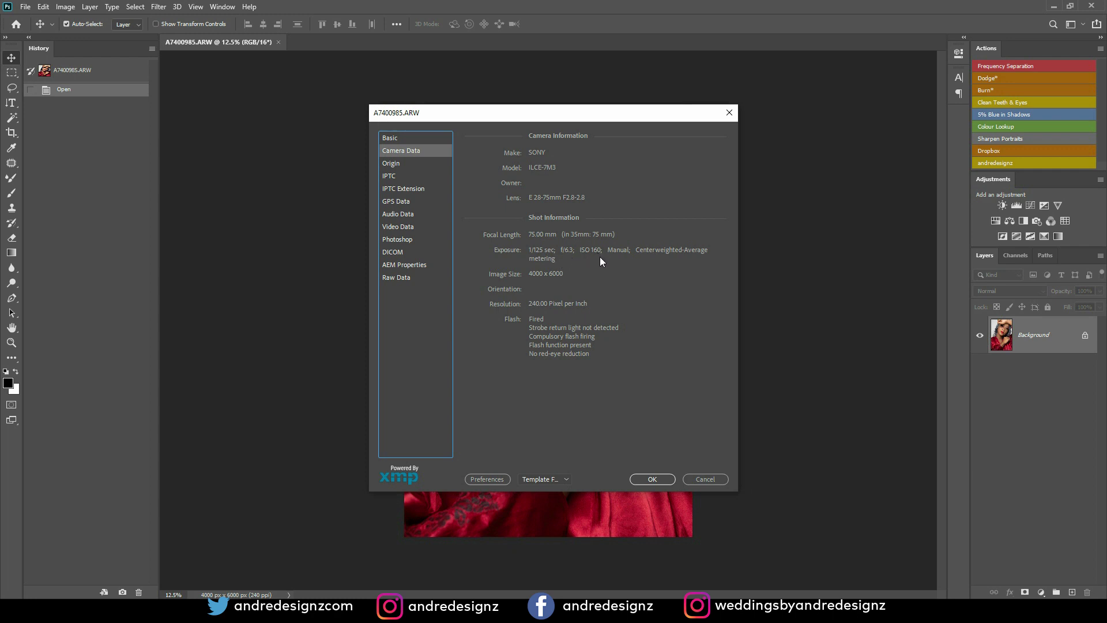
Crop to 4:5, shifting the photo down to keep her raised arm and trim the lower robe
{"action": "key", "text": "Escape"}
{"action": "left_click_drag", "start_coordinate": [490, 286], "coordinate": [455, 281]}
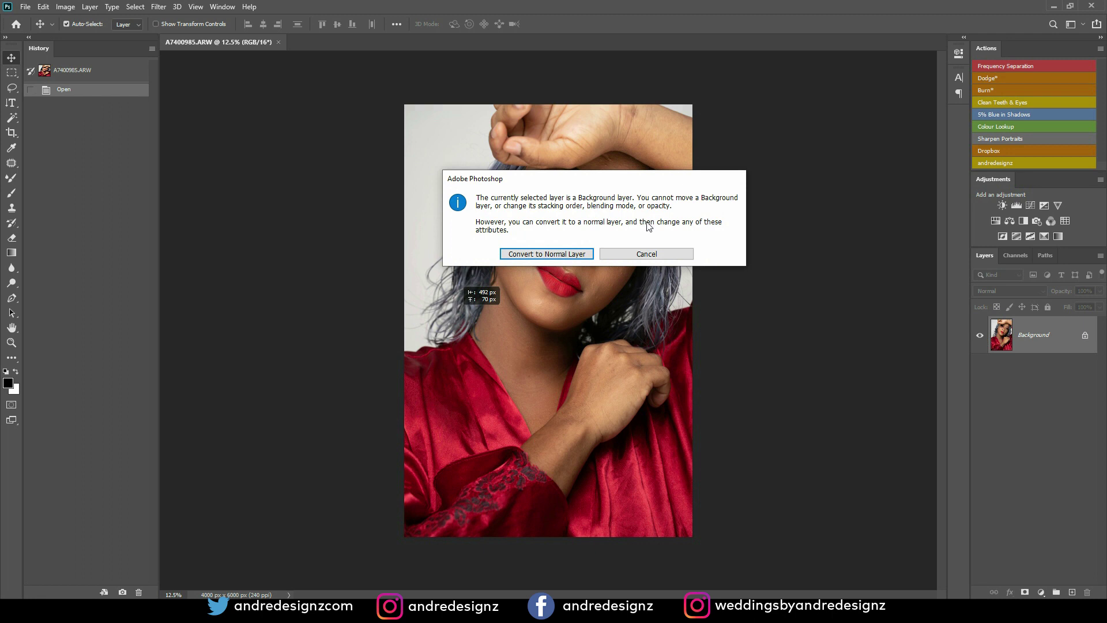
{"action": "left_click", "coordinate": [663, 254]}
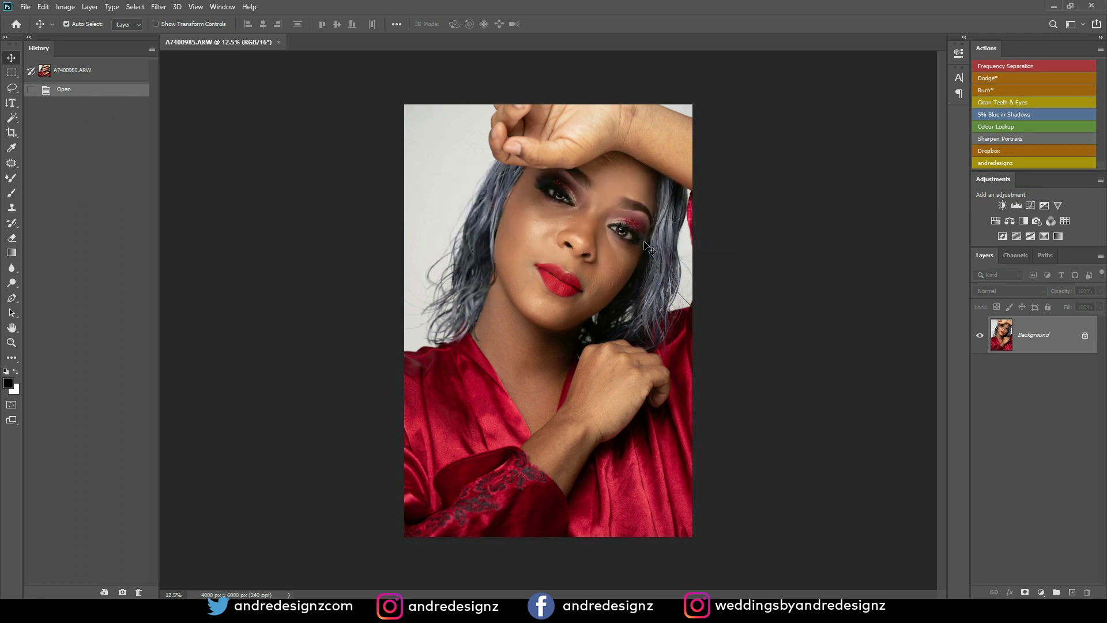
{"action": "key", "text": "c"}
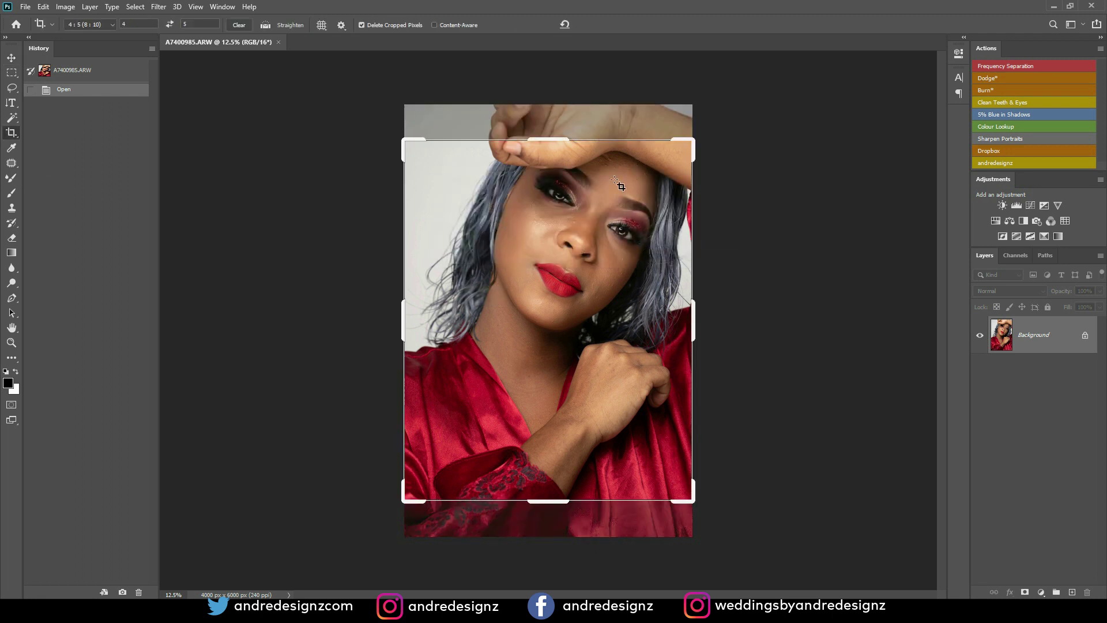
{"action": "left_click", "coordinate": [588, 219]}
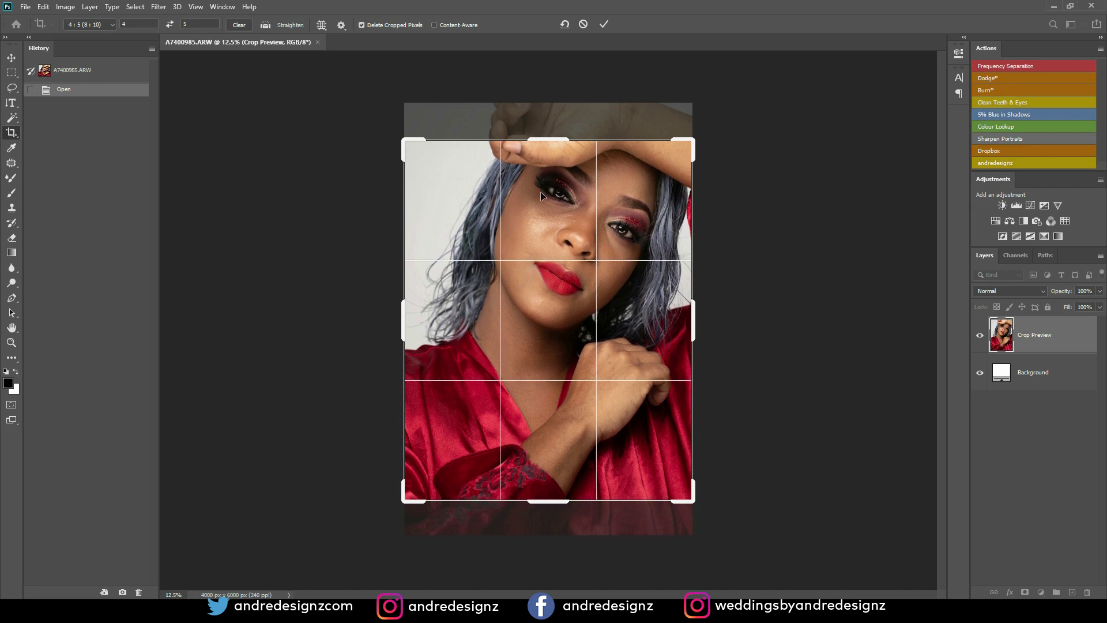
{"action": "left_click_drag", "start_coordinate": [541, 193], "coordinate": [540, 225]}
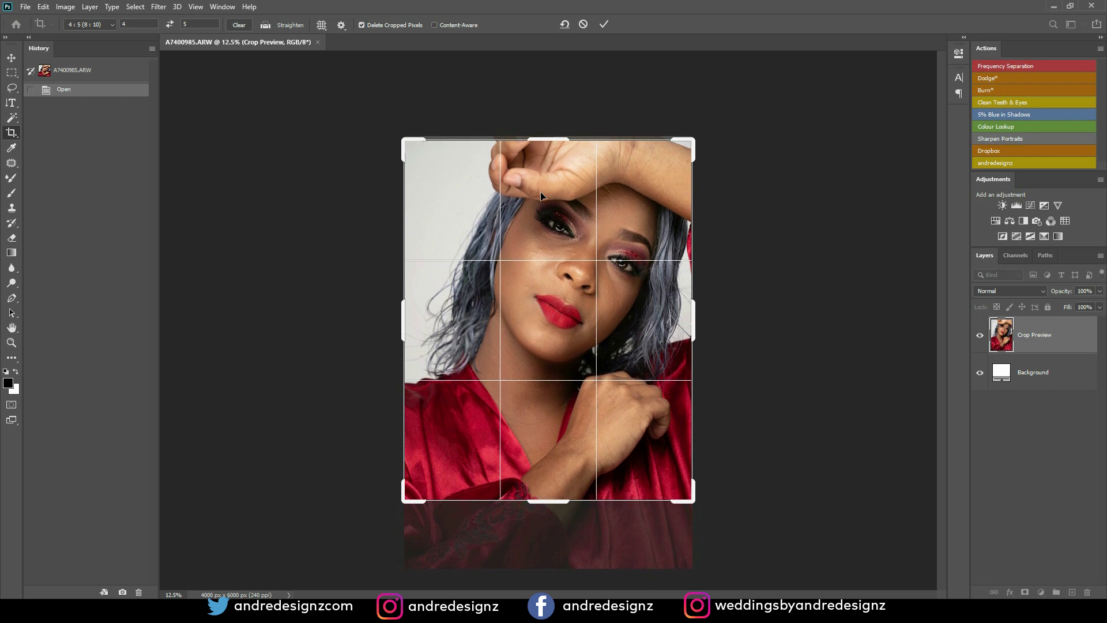
{"action": "key", "text": "Return"}
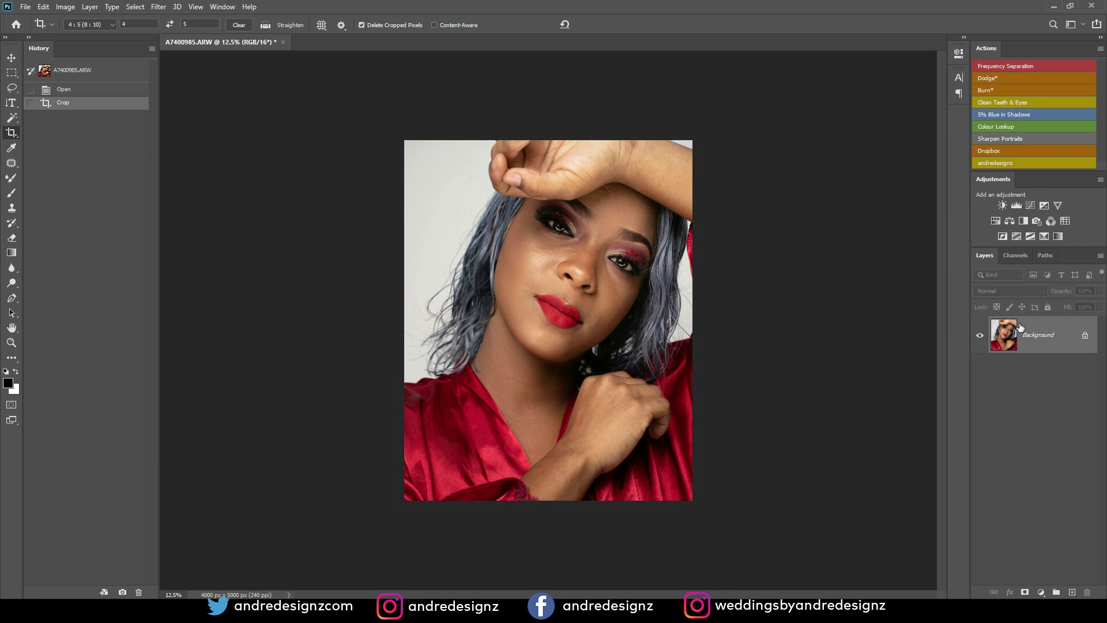
Duplicate the Background layer and zoom in on the eyes and upper face
{"action": "left_click_drag", "start_coordinate": [1060, 333], "coordinate": [1071, 592]}
{"action": "scroll", "coordinate": [924, 454], "scroll_direction": "up", "scroll_amount": 5}
{"action": "scroll", "coordinate": [467, 148], "scroll_direction": "up", "scroll_amount": 1}
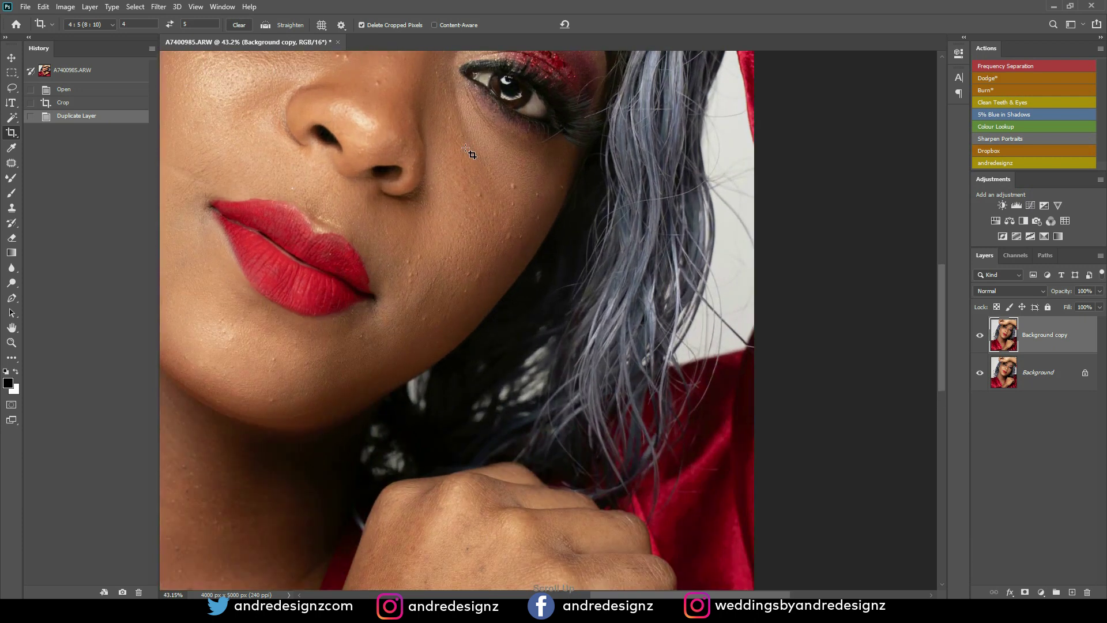
{"action": "left_click_drag", "start_coordinate": [403, 204], "coordinate": [529, 346]}
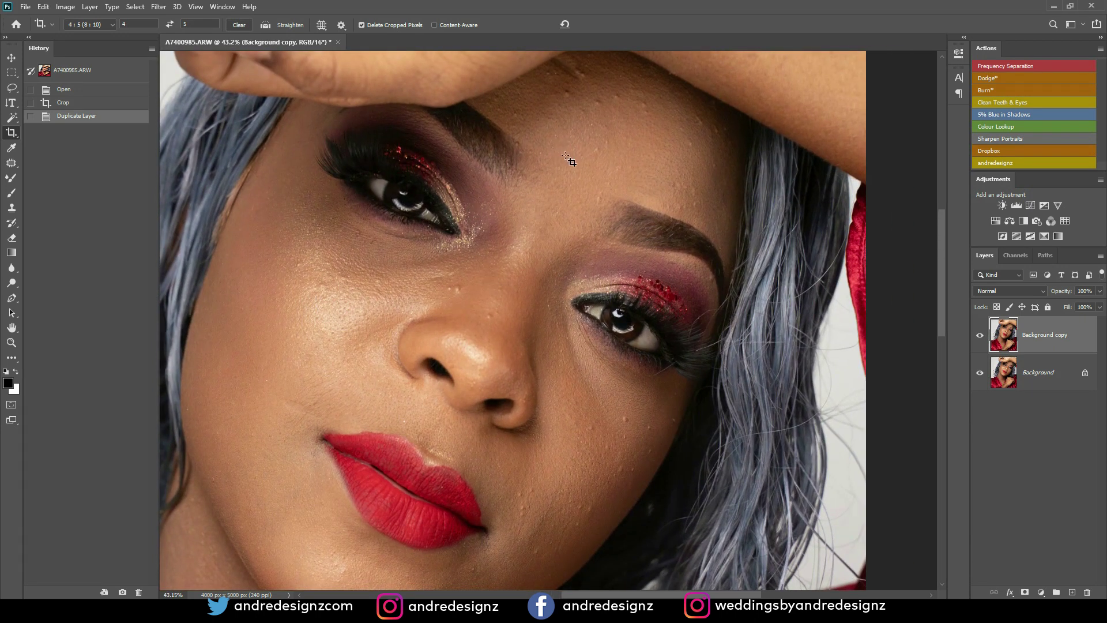
{"action": "scroll", "coordinate": [548, 159], "scroll_direction": "up", "scroll_amount": 1}
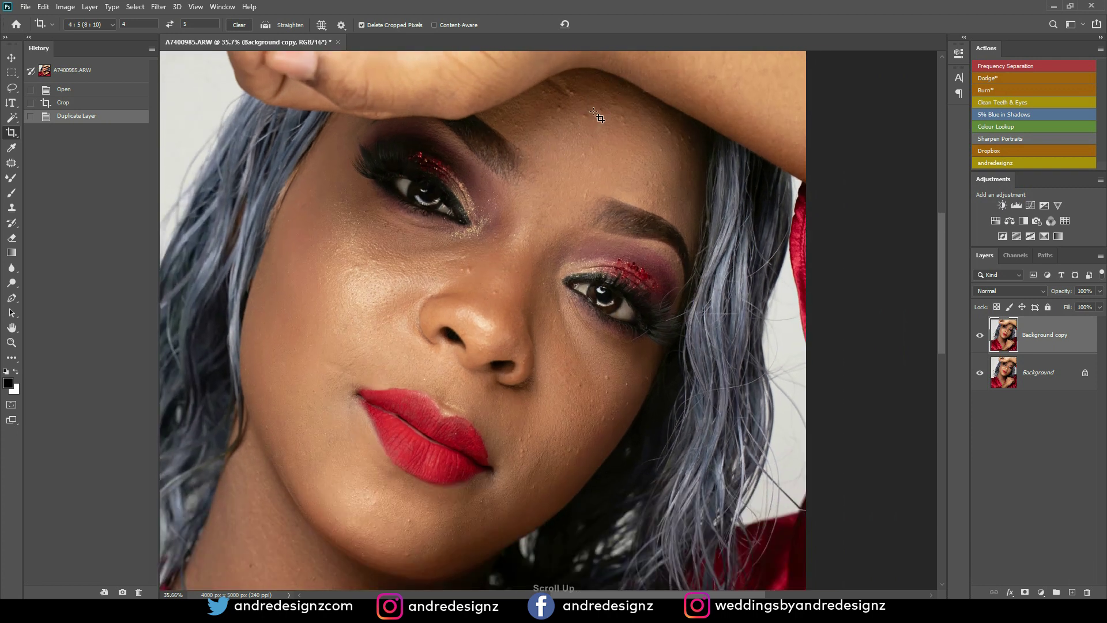
Use the Patch tool to clear the first blemishes on the forehead
{"action": "key", "text": "j"}
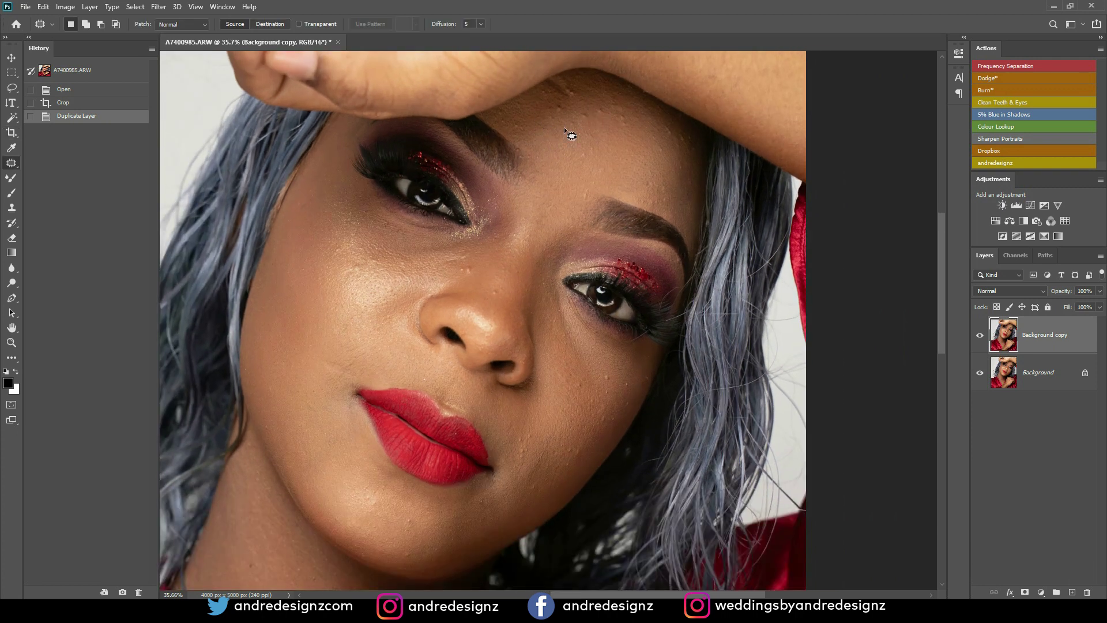
{"action": "left_click_drag", "start_coordinate": [586, 110], "coordinate": [600, 116]}
{"action": "key", "text": "ctrl+d"}
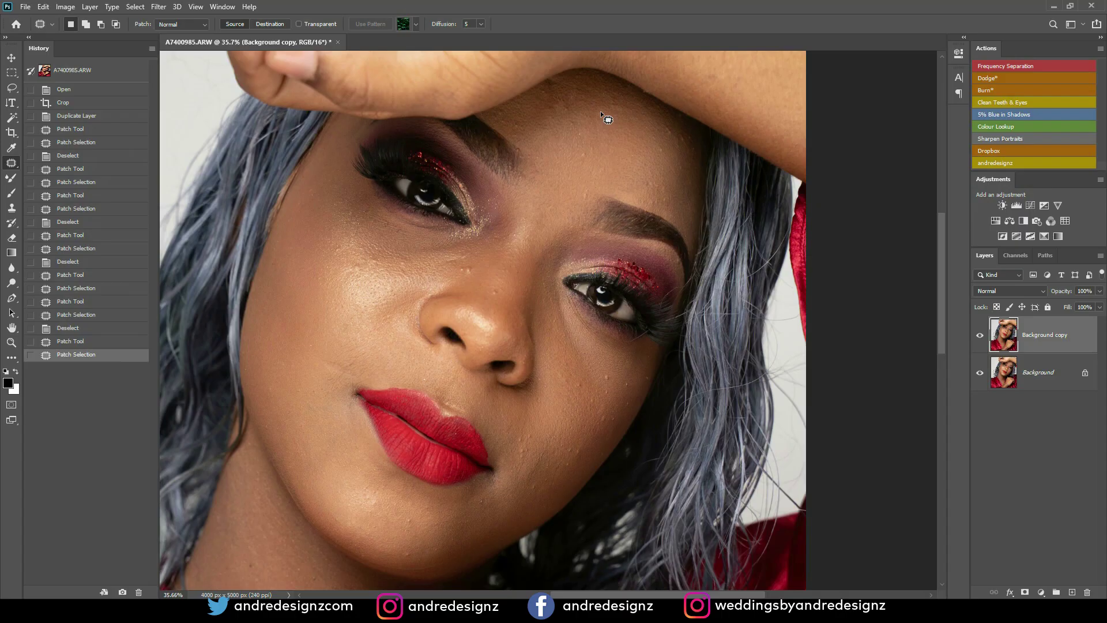
{"action": "key", "text": "ctrl+d"}
{"action": "left_click_drag", "start_coordinate": [592, 160], "coordinate": [586, 146]}
{"action": "mouse_move", "coordinate": [585, 154]}
{"action": "left_mouse_down"}
{"action": "mouse_move", "coordinate": [597, 139]}
{"action": "mouse_move", "coordinate": [572, 132]}
{"action": "mouse_move", "coordinate": [582, 128]}
{"action": "left_mouse_up"}
{"action": "key", "text": "ctrl+d"}
{"action": "mouse_move", "coordinate": [579, 134]}
{"action": "left_mouse_down"}
{"action": "mouse_move", "coordinate": [604, 147]}
{"action": "mouse_move", "coordinate": [616, 136]}
{"action": "left_mouse_up"}
{"action": "key", "text": "ctrl+d"}
Patch the remaining forehead spots with nearby clean skin
{"action": "mouse_move", "coordinate": [611, 142]}
{"action": "left_mouse_down"}
{"action": "mouse_move", "coordinate": [622, 154]}
{"action": "mouse_move", "coordinate": [603, 176]}
{"action": "mouse_move", "coordinate": [607, 163]}
{"action": "left_mouse_up"}
{"action": "left_click_drag", "start_coordinate": [603, 168], "coordinate": [663, 146]}
{"action": "key", "text": "ctrl+d"}
{"action": "mouse_move", "coordinate": [662, 150]}
{"action": "left_mouse_down"}
{"action": "mouse_move", "coordinate": [667, 162]}
{"action": "mouse_move", "coordinate": [669, 128]}
{"action": "left_mouse_up"}
{"action": "key", "text": "ctrl+d"}
{"action": "left_click_drag", "start_coordinate": [669, 133], "coordinate": [666, 143]}
{"action": "key", "text": "ctrl+d"}
{"action": "mouse_move", "coordinate": [587, 191]}
{"action": "left_mouse_down"}
{"action": "mouse_move", "coordinate": [613, 175]}
{"action": "mouse_move", "coordinate": [650, 192]}
{"action": "left_mouse_up"}
{"action": "key", "text": "ctrl+d"}
{"action": "key", "text": "ctrl+d"}
{"action": "left_click_drag", "start_coordinate": [651, 188], "coordinate": [629, 169]}
Patch the blemishes beside the nose and the small spot under the eye
{"action": "key", "text": "ctrl+d"}
{"action": "left_click_drag", "start_coordinate": [471, 265], "coordinate": [473, 272]}
{"action": "mouse_move", "coordinate": [471, 273]}
{"action": "left_mouse_down"}
{"action": "mouse_move", "coordinate": [461, 274]}
{"action": "mouse_move", "coordinate": [465, 285]}
{"action": "mouse_move", "coordinate": [507, 297]}
{"action": "mouse_move", "coordinate": [484, 291]}
{"action": "left_mouse_up"}
{"action": "key", "text": "ctrl+d"}
Patch the series of small spots across the cheek on the image's left side
{"action": "key", "text": "ctrl+d"}
{"action": "key", "text": "ctrl+d"}
{"action": "mouse_move", "coordinate": [400, 271]}
{"action": "left_mouse_down"}
{"action": "mouse_move", "coordinate": [419, 260]}
{"action": "mouse_move", "coordinate": [404, 235]}
{"action": "left_mouse_up"}
{"action": "key", "text": "ctrl+d"}
{"action": "left_click_drag", "start_coordinate": [406, 233], "coordinate": [415, 242]}
{"action": "key", "text": "ctrl+d"}
{"action": "left_click_drag", "start_coordinate": [354, 263], "coordinate": [364, 266]}
{"action": "mouse_move", "coordinate": [362, 266]}
{"action": "left_mouse_down"}
{"action": "mouse_move", "coordinate": [363, 279]}
{"action": "mouse_move", "coordinate": [323, 277]}
{"action": "left_mouse_up"}
{"action": "key", "text": "ctrl+d"}
{"action": "left_click_drag", "start_coordinate": [323, 279], "coordinate": [320, 300]}
{"action": "key", "text": "ctrl+d"}
{"action": "left_click_drag", "start_coordinate": [306, 348], "coordinate": [303, 344]}
{"action": "left_click_drag", "start_coordinate": [309, 348], "coordinate": [316, 329]}
{"action": "key", "text": "ctrl+d"}
{"action": "left_click_drag", "start_coordinate": [346, 365], "coordinate": [346, 362]}
{"action": "mouse_move", "coordinate": [353, 362]}
{"action": "left_mouse_down"}
{"action": "mouse_move", "coordinate": [427, 371]}
{"action": "mouse_move", "coordinate": [437, 360]}
{"action": "left_mouse_up"}
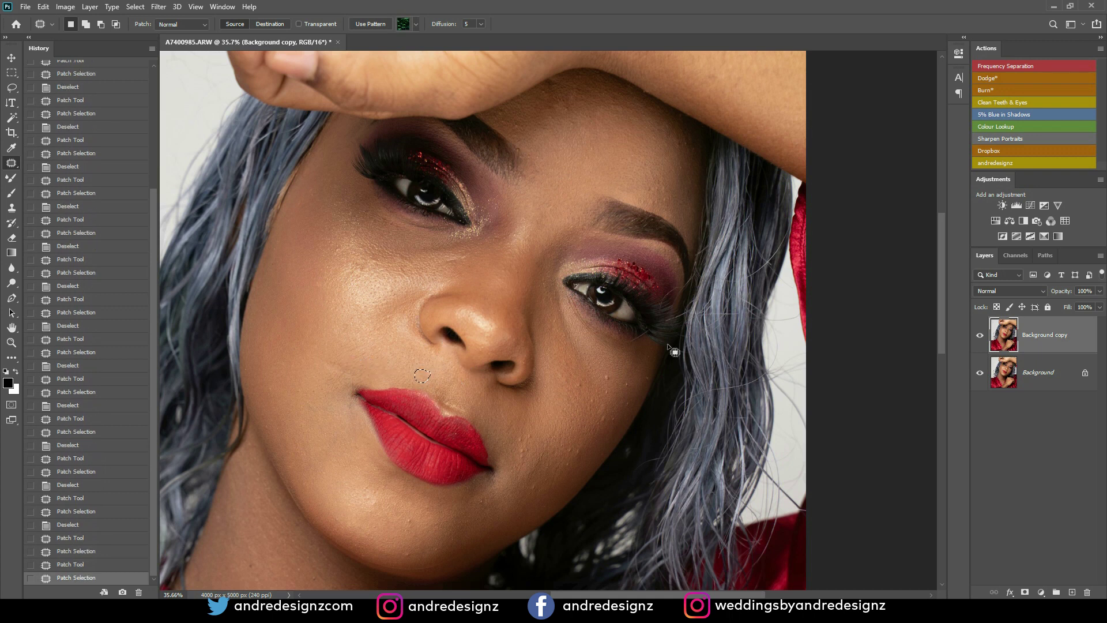
{"action": "key", "text": "ctrl+d"}
Patch the remaining blemishes on the lower right cheek
{"action": "mouse_move", "coordinate": [624, 373]}
{"action": "left_mouse_down"}
{"action": "mouse_move", "coordinate": [620, 397]}
{"action": "mouse_move", "coordinate": [650, 369]}
{"action": "left_mouse_up"}
{"action": "mouse_move", "coordinate": [646, 376]}
{"action": "left_mouse_down"}
{"action": "mouse_move", "coordinate": [639, 389]}
{"action": "mouse_move", "coordinate": [578, 387]}
{"action": "mouse_move", "coordinate": [585, 395]}
{"action": "left_mouse_up"}
{"action": "key", "text": "ctrl+d"}
{"action": "mouse_move", "coordinate": [583, 397]}
{"action": "left_mouse_down"}
{"action": "mouse_move", "coordinate": [608, 419]}
{"action": "mouse_move", "coordinate": [602, 429]}
{"action": "mouse_move", "coordinate": [616, 397]}
{"action": "mouse_move", "coordinate": [634, 400]}
{"action": "mouse_move", "coordinate": [627, 413]}
{"action": "mouse_move", "coordinate": [594, 396]}
{"action": "left_mouse_up"}
{"action": "key", "text": "ctrl+d"}
{"action": "key", "text": "ctrl+d"}
{"action": "mouse_move", "coordinate": [594, 400]}
{"action": "left_mouse_down"}
{"action": "mouse_move", "coordinate": [596, 414]}
{"action": "mouse_move", "coordinate": [617, 420]}
{"action": "mouse_move", "coordinate": [613, 412]}
{"action": "left_mouse_up"}
{"action": "key", "text": "ctrl+d"}
{"action": "mouse_move", "coordinate": [611, 415]}
{"action": "left_mouse_down"}
{"action": "mouse_move", "coordinate": [606, 437]}
{"action": "mouse_move", "coordinate": [567, 455]}
{"action": "mouse_move", "coordinate": [578, 441]}
{"action": "left_mouse_up"}
{"action": "key", "text": "ctrl+d"}
{"action": "mouse_move", "coordinate": [579, 447]}
{"action": "left_mouse_down"}
{"action": "mouse_move", "coordinate": [586, 433]}
{"action": "mouse_move", "coordinate": [574, 456]}
{"action": "left_mouse_up"}
{"action": "mouse_move", "coordinate": [571, 454]}
{"action": "left_mouse_down"}
{"action": "mouse_move", "coordinate": [563, 463]}
{"action": "mouse_move", "coordinate": [575, 456]}
{"action": "left_mouse_up"}
{"action": "mouse_move", "coordinate": [571, 463]}
{"action": "left_mouse_down"}
{"action": "mouse_move", "coordinate": [567, 477]}
{"action": "mouse_move", "coordinate": [526, 453]}
{"action": "mouse_move", "coordinate": [541, 435]}
{"action": "left_mouse_up"}
{"action": "key", "text": "ctrl+d"}
{"action": "key", "text": "ctrl+d"}
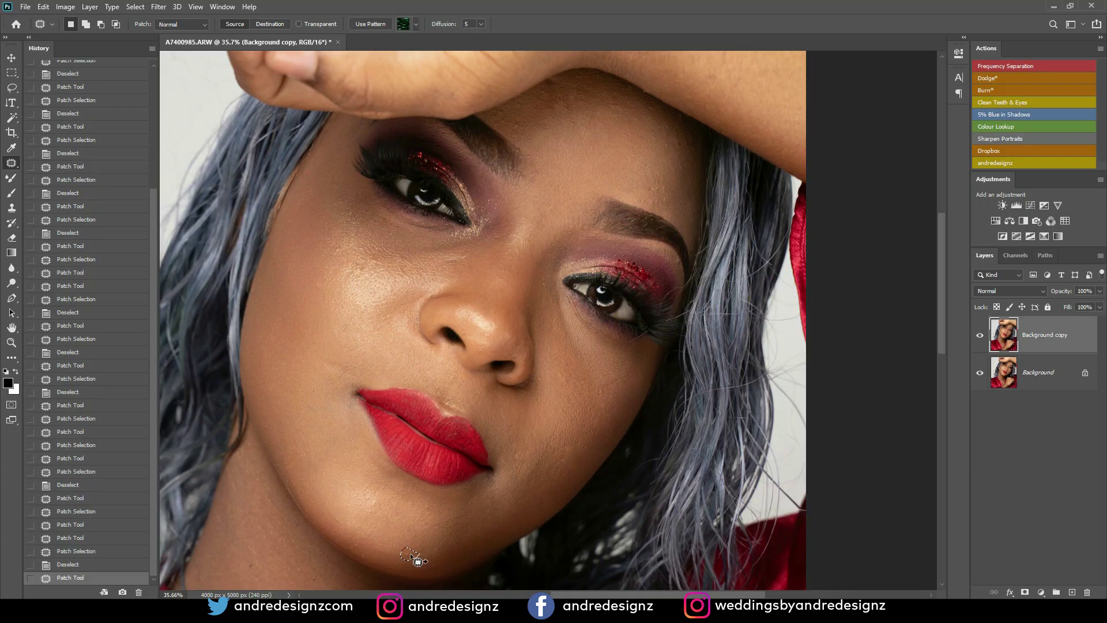
Patch the two small blemishes on the chin
{"action": "key", "text": "ctrl+d"}
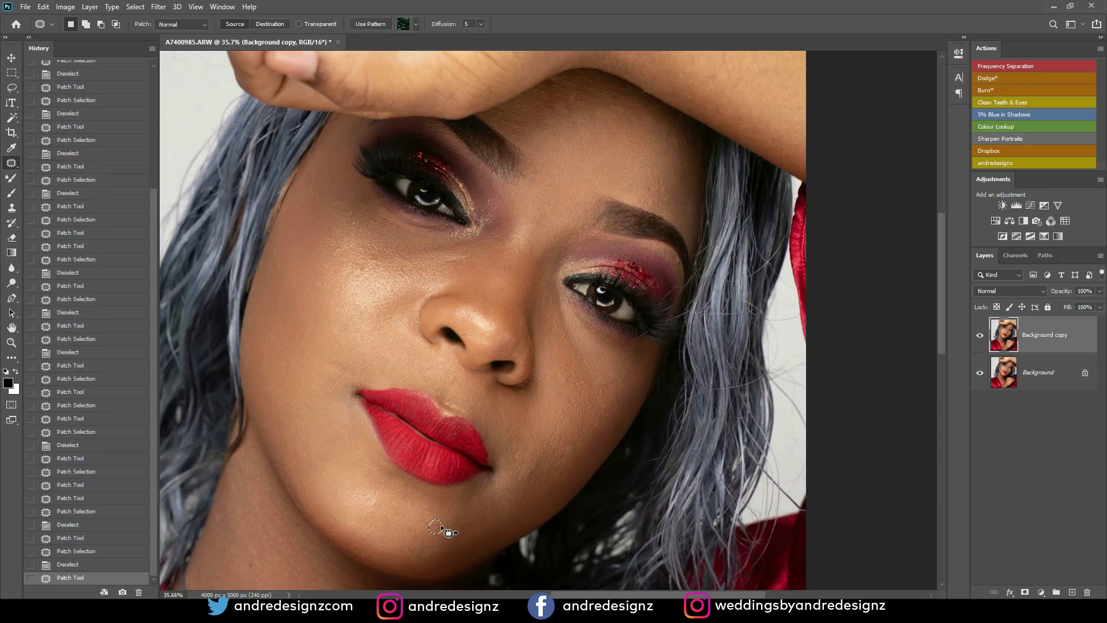
{"action": "mouse_move", "coordinate": [384, 510]}
{"action": "left_mouse_down"}
{"action": "mouse_move", "coordinate": [365, 496]}
{"action": "mouse_move", "coordinate": [388, 517]}
{"action": "mouse_move", "coordinate": [374, 491]}
{"action": "mouse_move", "coordinate": [383, 485]}
{"action": "left_mouse_up"}
{"action": "key", "text": "ctrl+d"}
{"action": "mouse_move", "coordinate": [387, 493]}
{"action": "left_mouse_down"}
{"action": "mouse_move", "coordinate": [398, 500]}
{"action": "mouse_move", "coordinate": [376, 494]}
{"action": "mouse_move", "coordinate": [384, 504]}
{"action": "left_mouse_up"}
{"action": "key", "text": "ctrl+d"}
Patch three more small spots on the left cheek
{"action": "key", "text": "ctrl+d"}
{"action": "left_click_drag", "start_coordinate": [337, 247], "coordinate": [362, 263]}
{"action": "key", "text": "ctrl+d"}
{"action": "mouse_move", "coordinate": [362, 268]}
{"action": "left_mouse_down"}
{"action": "mouse_move", "coordinate": [368, 276]}
{"action": "mouse_move", "coordinate": [398, 259]}
{"action": "left_mouse_up"}
{"action": "key", "text": "ctrl+d"}
{"action": "key", "text": "ctrl+d"}
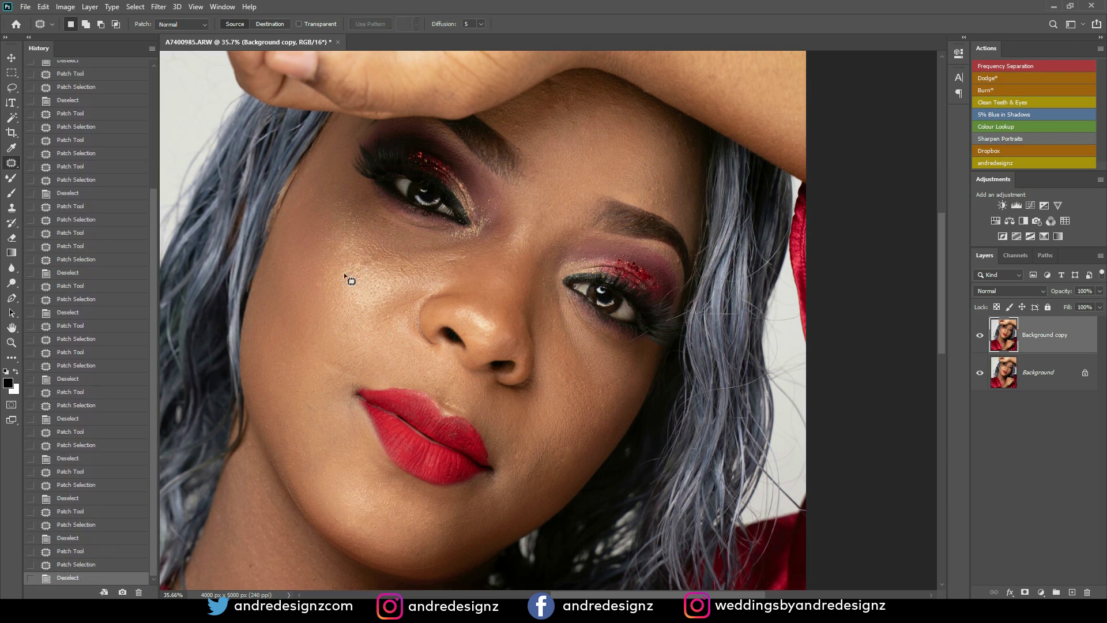
{"action": "mouse_move", "coordinate": [313, 285]}
{"action": "left_mouse_down"}
{"action": "mouse_move", "coordinate": [322, 296]}
{"action": "mouse_move", "coordinate": [341, 283]}
{"action": "left_mouse_up"}
{"action": "key", "text": "ctrl+d"}
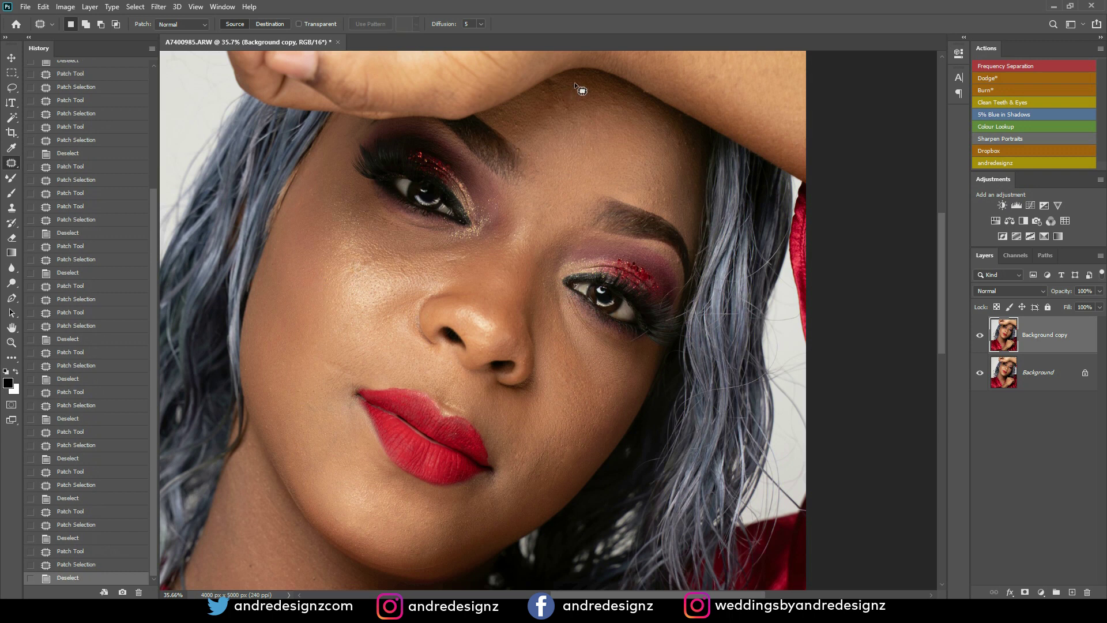
Patch the leftover forehead spots and the spot near the brow
{"action": "mouse_move", "coordinate": [562, 102]}
{"action": "left_mouse_down"}
{"action": "mouse_move", "coordinate": [577, 117]}
{"action": "mouse_move", "coordinate": [525, 133]}
{"action": "mouse_move", "coordinate": [547, 128]}
{"action": "left_mouse_up"}
{"action": "key", "text": "ctrl+d"}
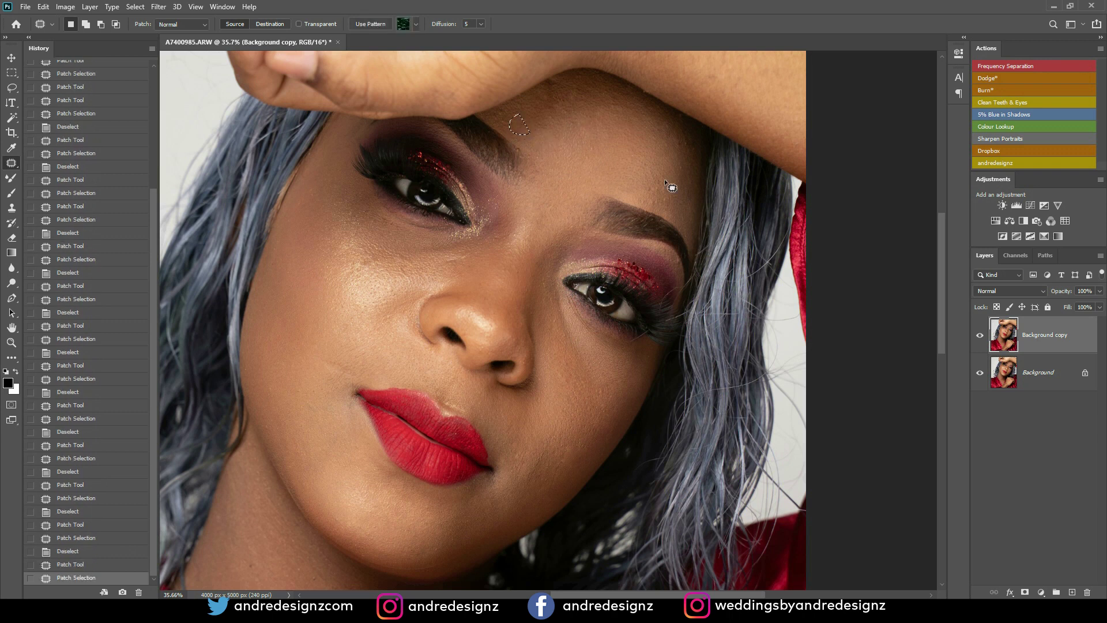
{"action": "key", "text": "ctrl+d"}
{"action": "mouse_move", "coordinate": [650, 181]}
{"action": "left_mouse_down"}
{"action": "mouse_move", "coordinate": [651, 198]}
{"action": "mouse_move", "coordinate": [647, 185]}
{"action": "mouse_move", "coordinate": [666, 174]}
{"action": "left_mouse_up"}
{"action": "key", "text": "ctrl+d"}
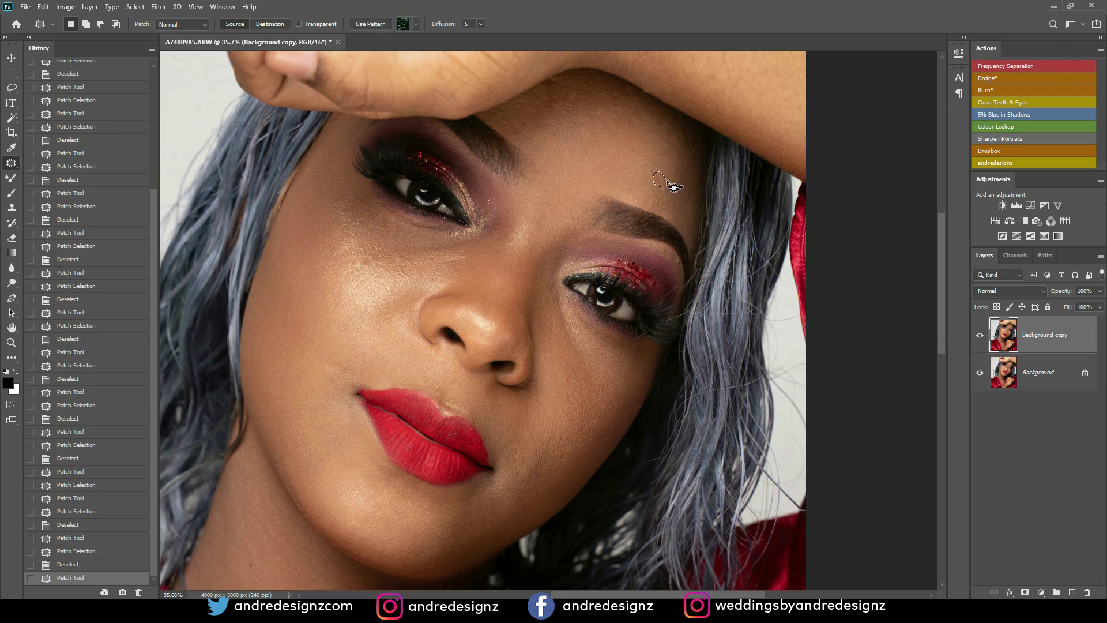
{"action": "mouse_move", "coordinate": [563, 98]}
{"action": "left_mouse_down"}
{"action": "mouse_move", "coordinate": [577, 119]}
{"action": "mouse_move", "coordinate": [591, 98]}
{"action": "left_mouse_up"}
{"action": "key", "text": "ctrl+d"}
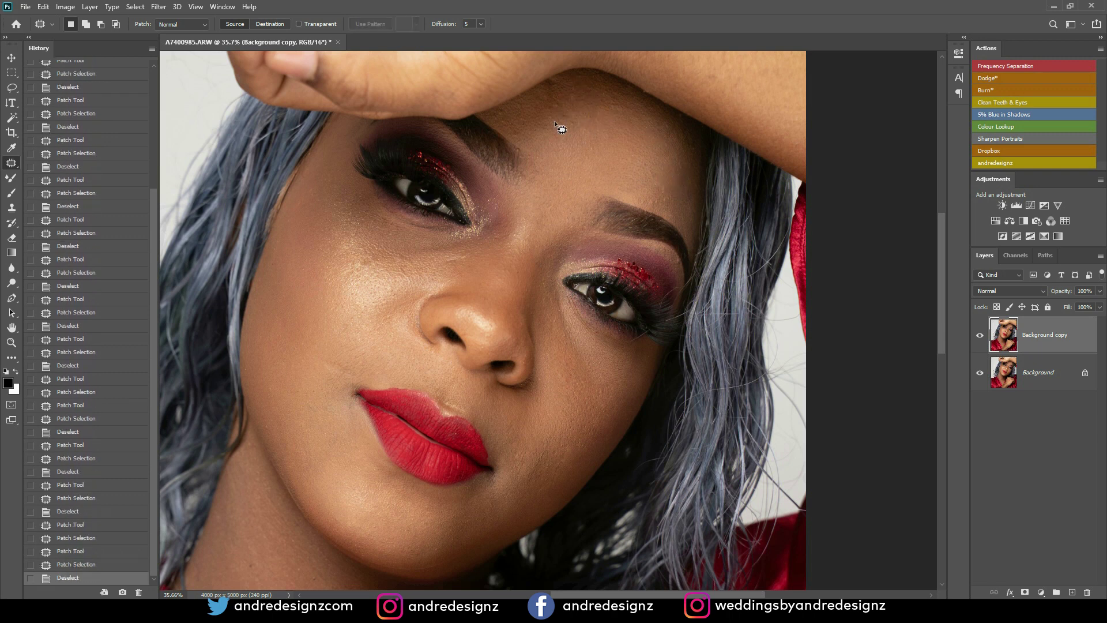
{"action": "left_click_drag", "start_coordinate": [550, 112], "coordinate": [562, 102]}
{"action": "mouse_move", "coordinate": [565, 115]}
{"action": "left_mouse_down"}
{"action": "mouse_move", "coordinate": [557, 110]}
{"action": "mouse_move", "coordinate": [578, 122]}
{"action": "mouse_move", "coordinate": [579, 95]}
{"action": "mouse_move", "coordinate": [573, 114]}
{"action": "mouse_move", "coordinate": [560, 91]}
{"action": "left_mouse_up"}
{"action": "key", "text": "ctrl+d"}
{"action": "key", "text": "ctrl+d"}
{"action": "key", "text": "ctrl+d"}
{"action": "key", "text": "ctrl+d"}
{"action": "left_click_drag", "start_coordinate": [564, 101], "coordinate": [575, 114]}
Patch the spots under the left eye and the nearby cheek blemishes
{"action": "key", "text": "ctrl+d"}
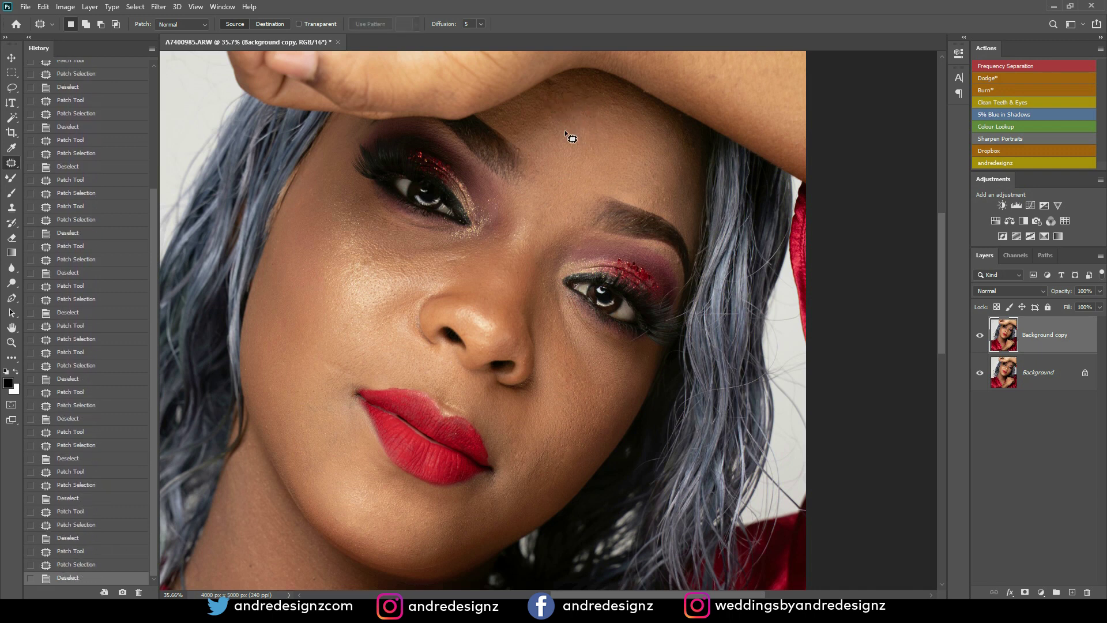
{"action": "left_click_drag", "start_coordinate": [463, 256], "coordinate": [463, 255]}
{"action": "left_click_drag", "start_coordinate": [459, 260], "coordinate": [411, 272]}
{"action": "key", "text": "ctrl+d"}
{"action": "key", "text": "ctrl+d"}
{"action": "left_click_drag", "start_coordinate": [411, 275], "coordinate": [420, 269]}
{"action": "key", "text": "ctrl+d"}
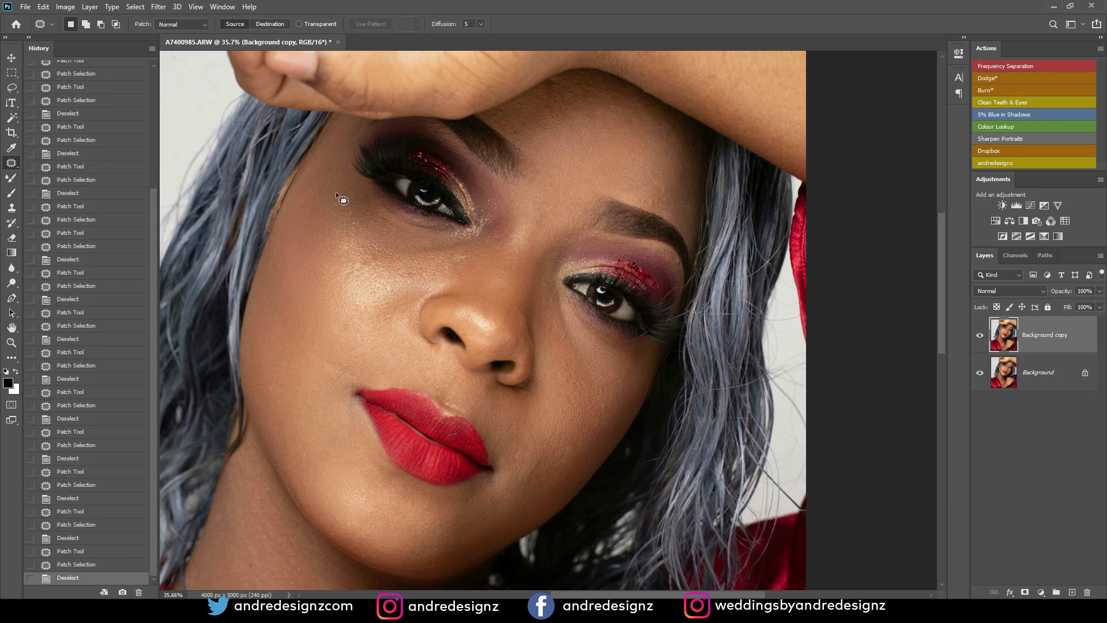
{"action": "left_click_drag", "start_coordinate": [370, 265], "coordinate": [372, 262]}
{"action": "left_click_drag", "start_coordinate": [374, 263], "coordinate": [383, 267]}
{"action": "key", "text": "ctrl+d"}
{"action": "left_click_drag", "start_coordinate": [394, 217], "coordinate": [395, 219]}
{"action": "left_click_drag", "start_coordinate": [397, 229], "coordinate": [407, 237]}
{"action": "key", "text": "ctrl+d"}
Check the neck, lips and chin, clear the patch beside the mouth, and recentre the face
{"action": "left_click_drag", "start_coordinate": [421, 327], "coordinate": [458, 78]}
{"action": "left_click_drag", "start_coordinate": [434, 216], "coordinate": [462, 75]}
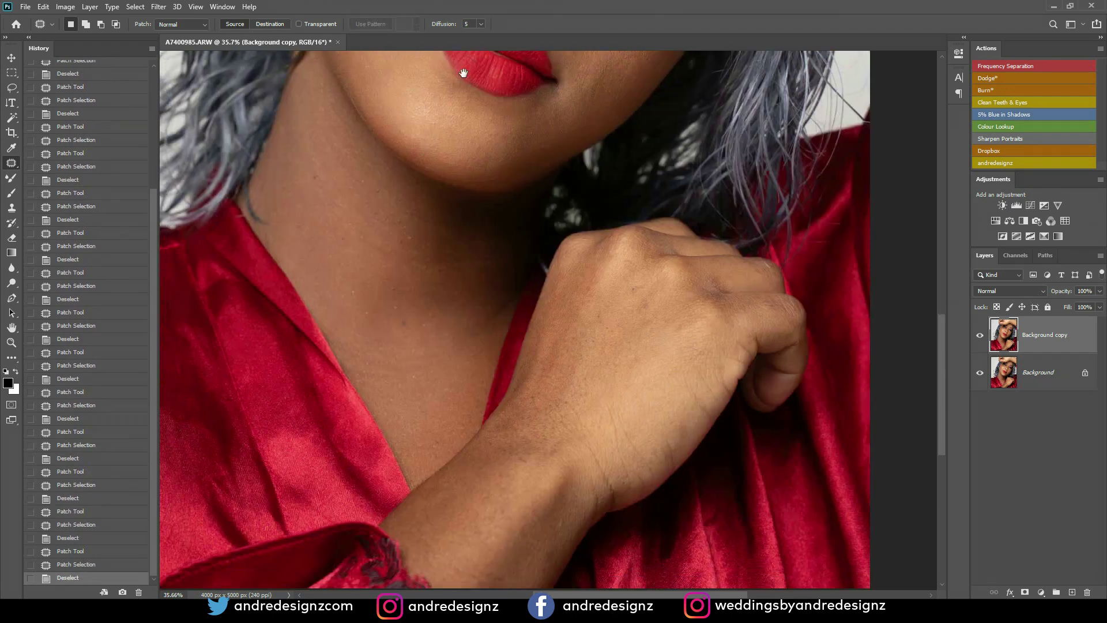
{"action": "left_click_drag", "start_coordinate": [462, 200], "coordinate": [459, 282]}
{"action": "mouse_move", "coordinate": [390, 243]}
{"action": "left_mouse_down"}
{"action": "mouse_move", "coordinate": [421, 341]}
{"action": "mouse_move", "coordinate": [461, 251]}
{"action": "mouse_move", "coordinate": [440, 306]}
{"action": "mouse_move", "coordinate": [398, 336]}
{"action": "mouse_move", "coordinate": [426, 342]}
{"action": "mouse_move", "coordinate": [422, 301]}
{"action": "left_mouse_up"}
{"action": "key", "text": "ctrl+d"}
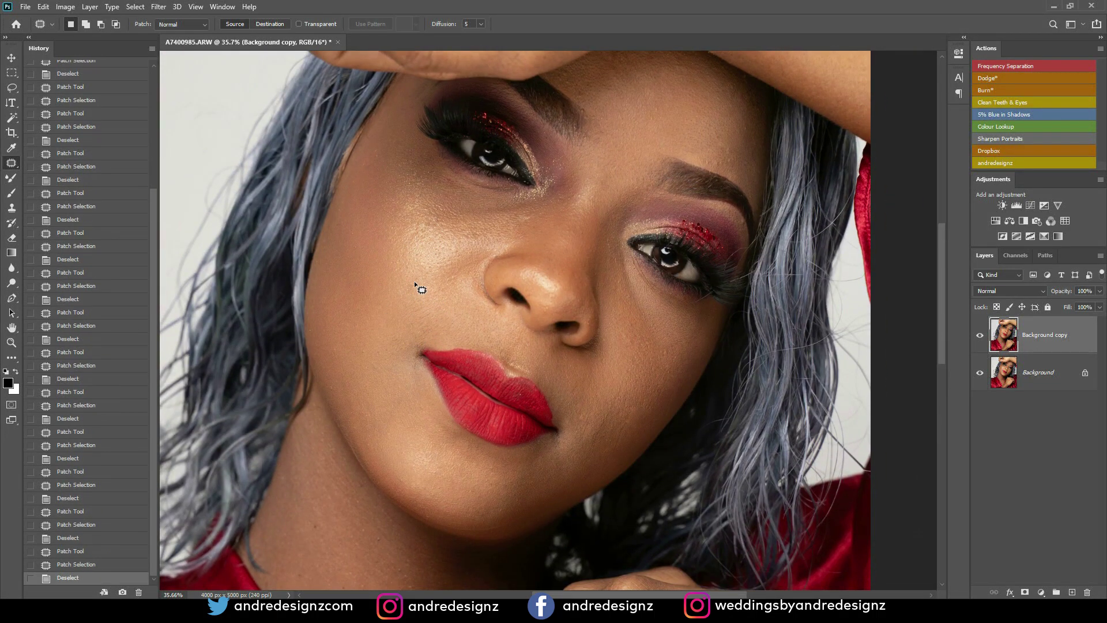
{"action": "left_click_drag", "start_coordinate": [540, 183], "coordinate": [461, 215]}
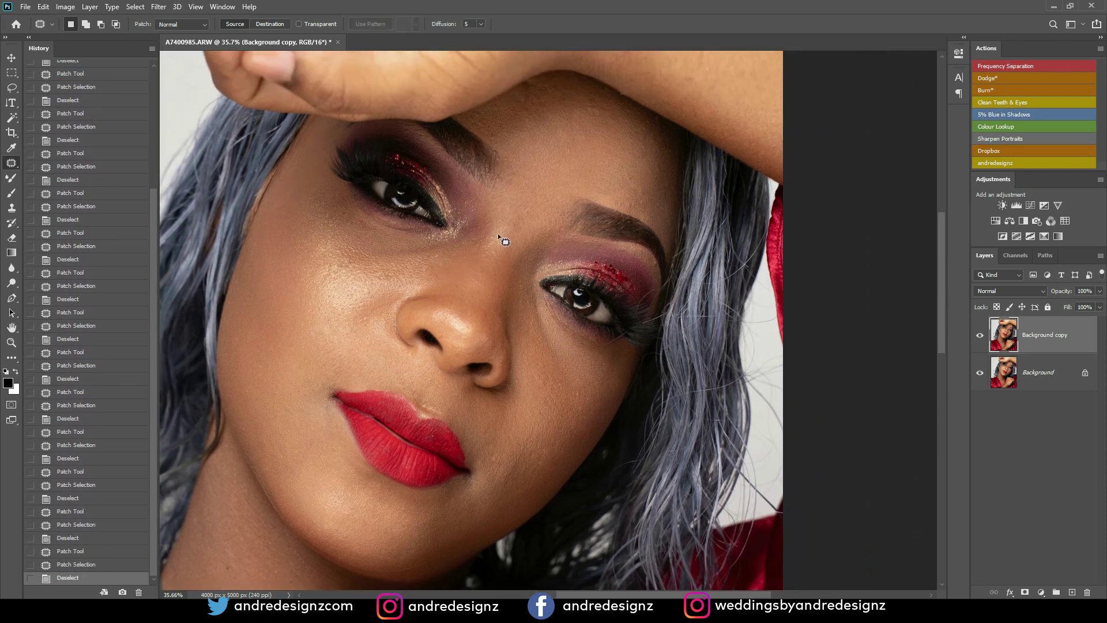
{"action": "scroll", "coordinate": [479, 186], "scroll_direction": "up", "scroll_amount": 5}
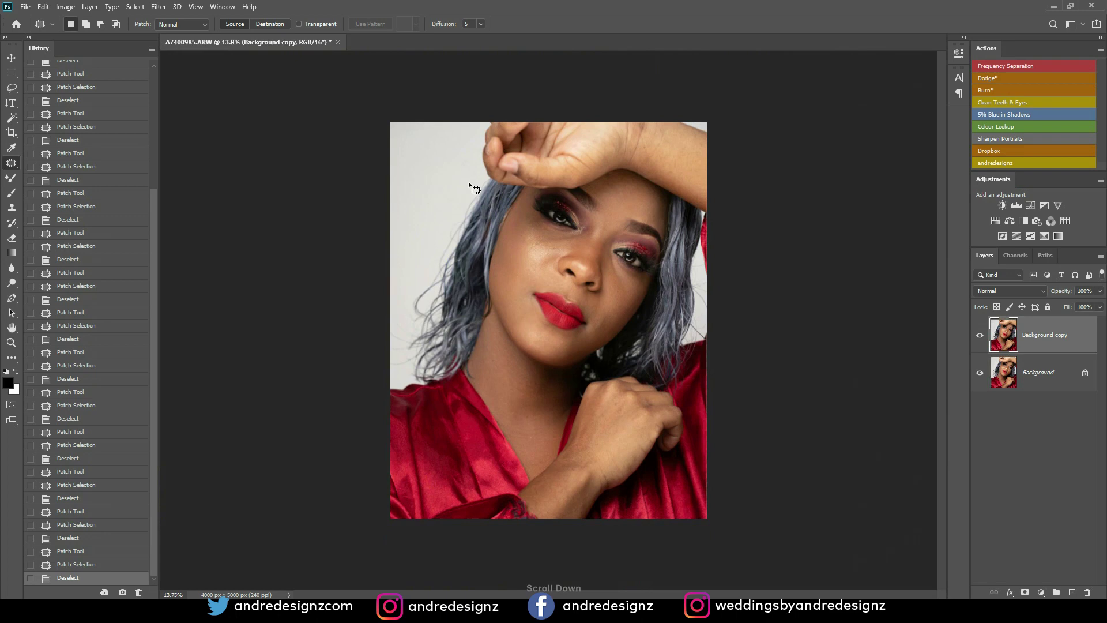
{"action": "scroll", "coordinate": [579, 247], "scroll_direction": "up", "scroll_amount": 3}
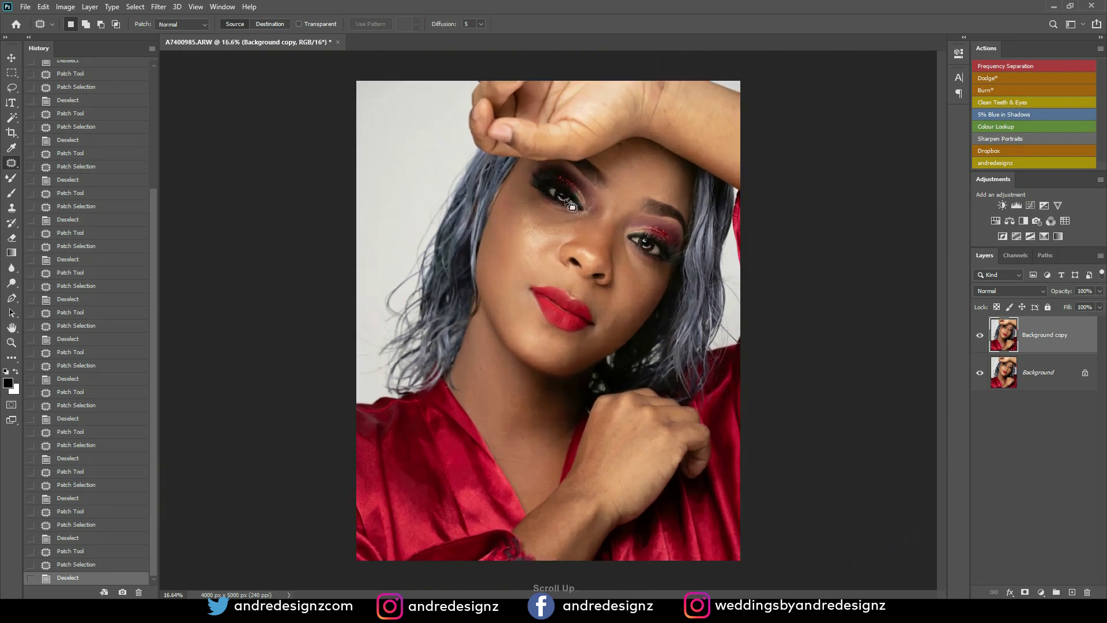
{"action": "scroll", "coordinate": [616, 165], "scroll_direction": "up", "scroll_amount": 2}
{"action": "scroll", "coordinate": [600, 185], "scroll_direction": "down", "scroll_amount": 4}
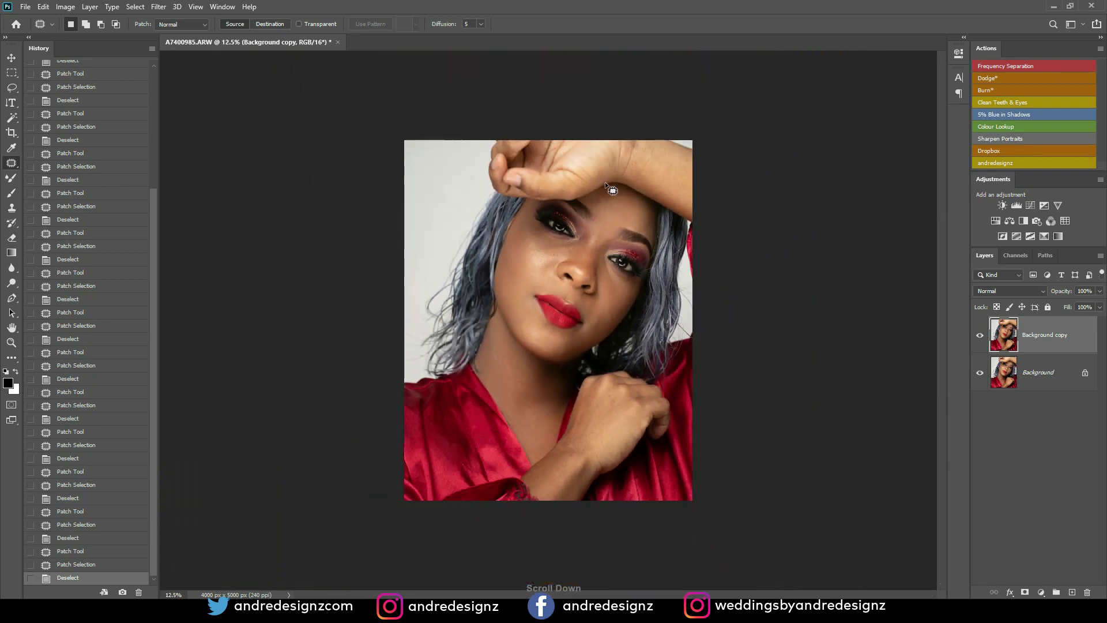
{"action": "scroll", "coordinate": [607, 188], "scroll_direction": "up", "scroll_amount": 1}
{"action": "scroll", "coordinate": [607, 189], "scroll_direction": "down", "scroll_amount": 1}
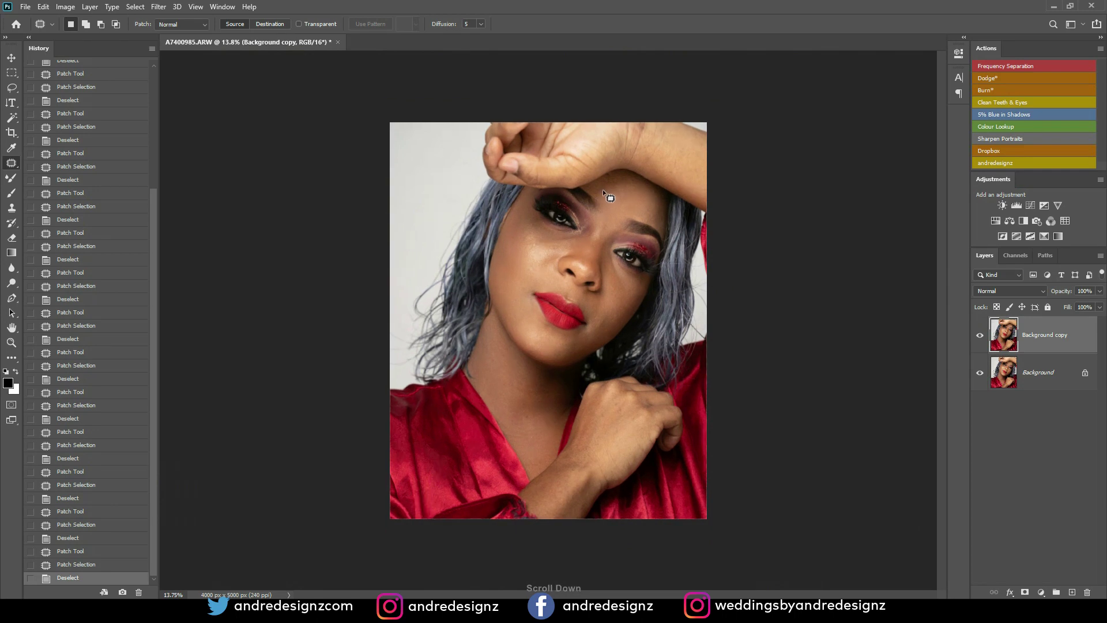
{"action": "scroll", "coordinate": [603, 191], "scroll_direction": "up", "scroll_amount": 4}
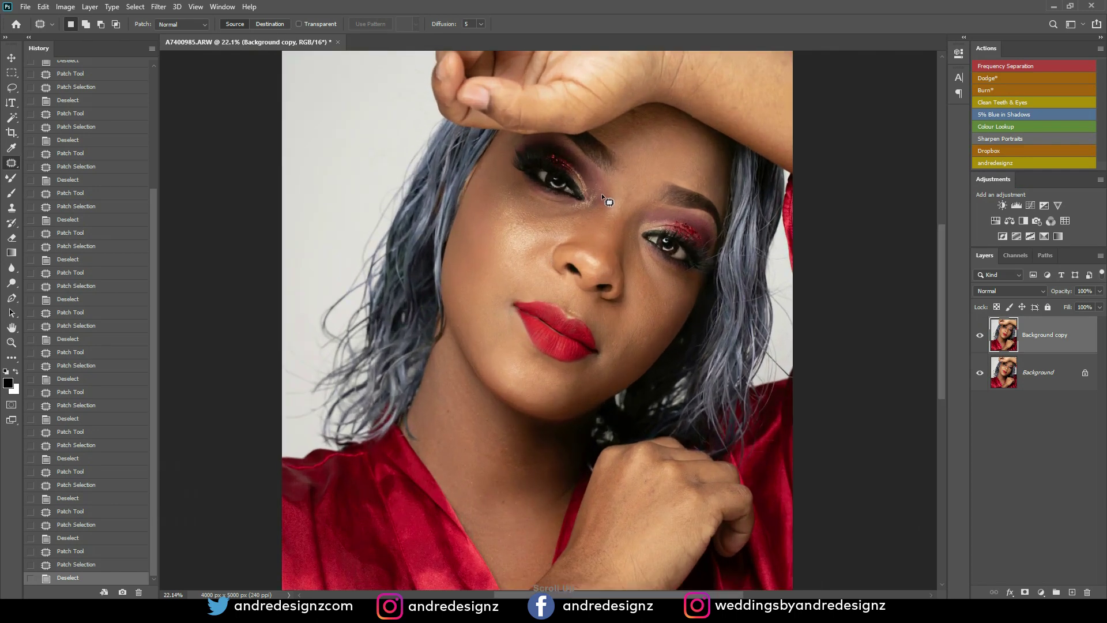
{"action": "scroll", "coordinate": [615, 191], "scroll_direction": "down", "scroll_amount": 1}
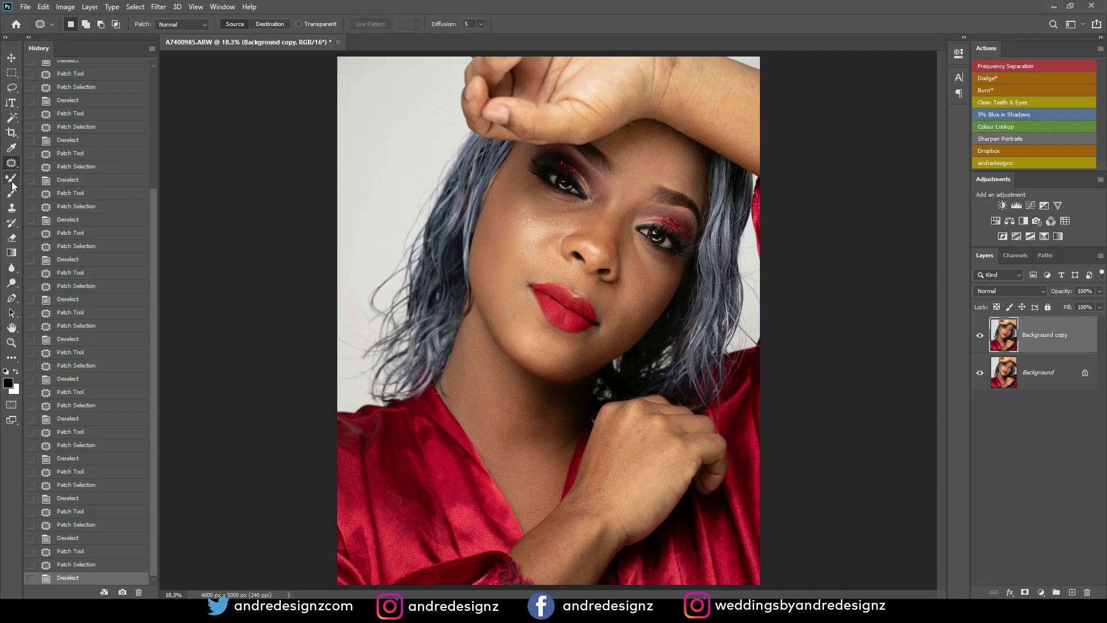
Set up the Mixer Brush with Clean Brush loading, test a stroke, and size it to 600
{"action": "left_click", "coordinate": [12, 178]}
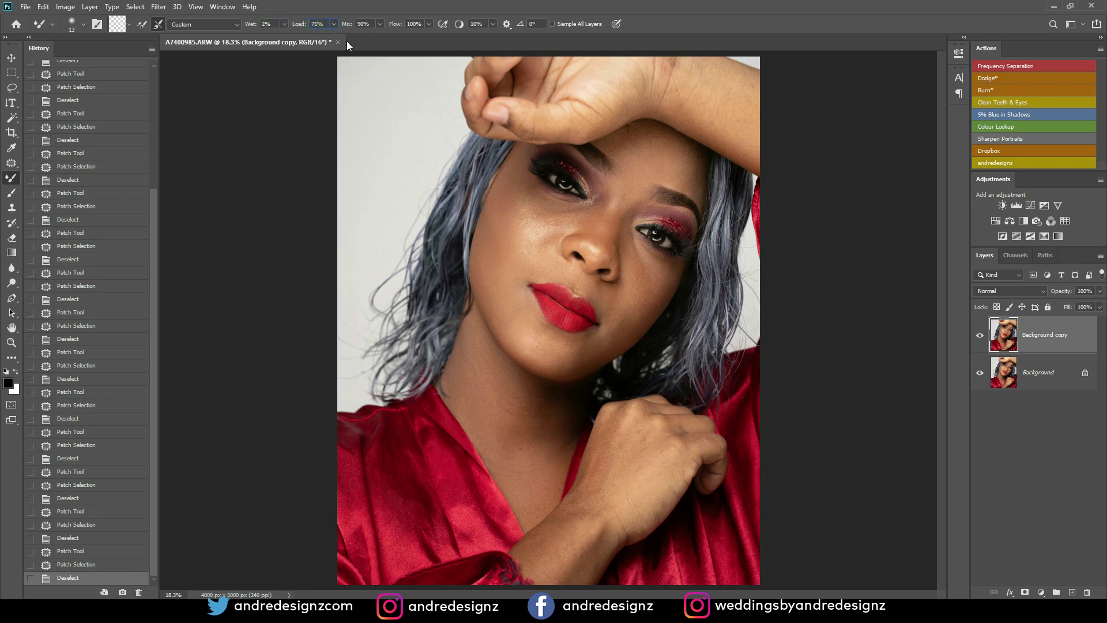
{"action": "left_click", "coordinate": [143, 25]}
{"action": "left_click", "coordinate": [129, 23]}
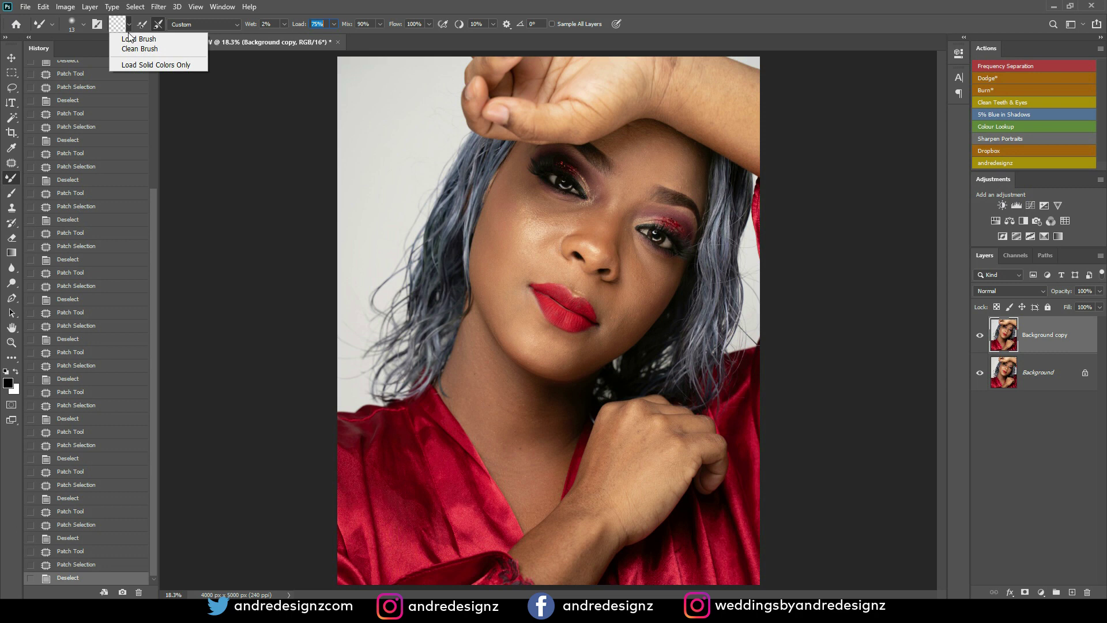
{"action": "left_click", "coordinate": [144, 49]}
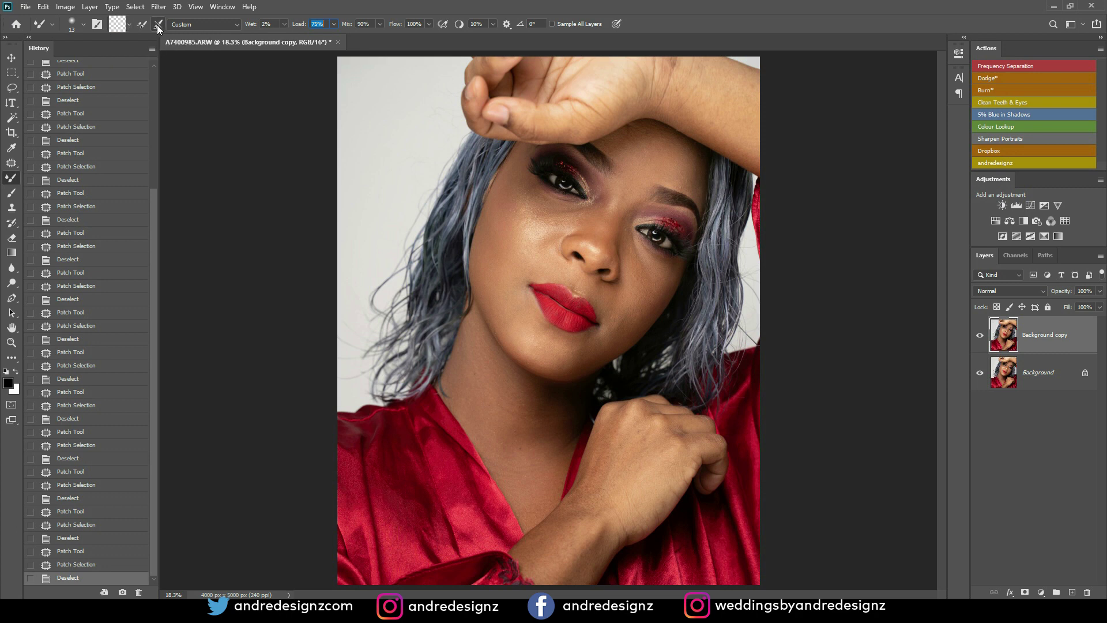
{"action": "left_click", "coordinate": [129, 23]}
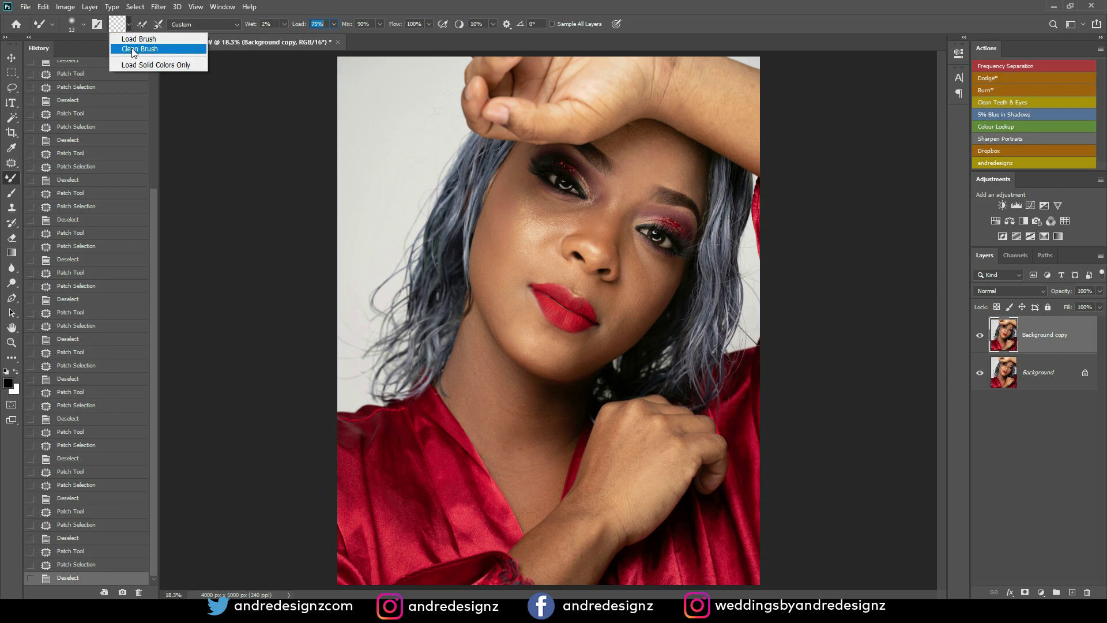
{"action": "left_click", "coordinate": [195, 6]}
{"action": "left_click", "coordinate": [489, 18]}
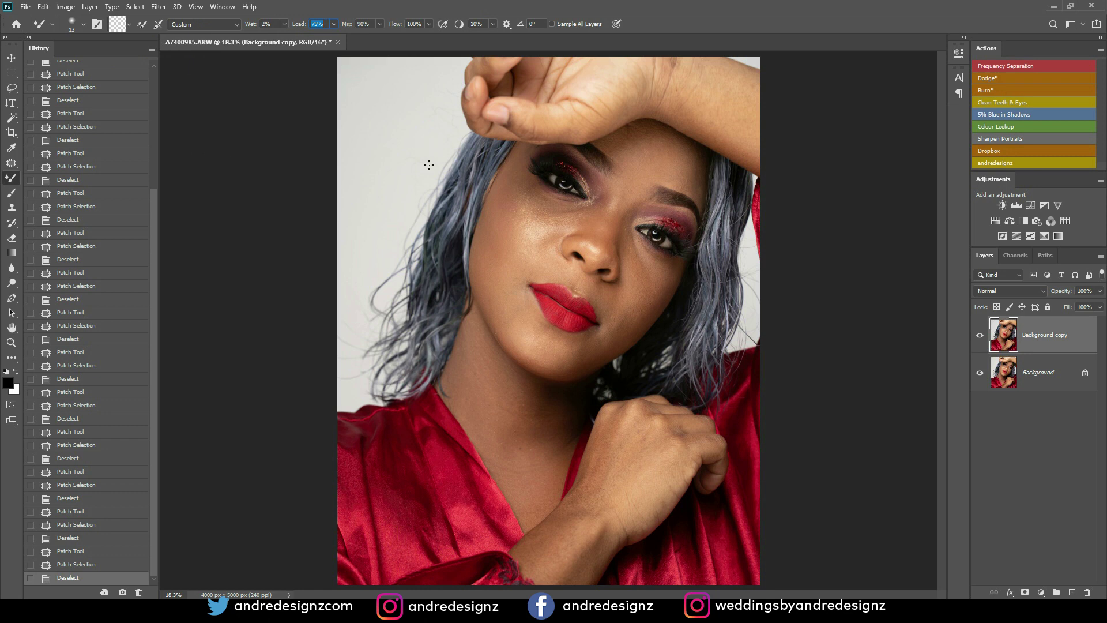
{"action": "left_click_drag", "start_coordinate": [431, 106], "coordinate": [488, 161]}
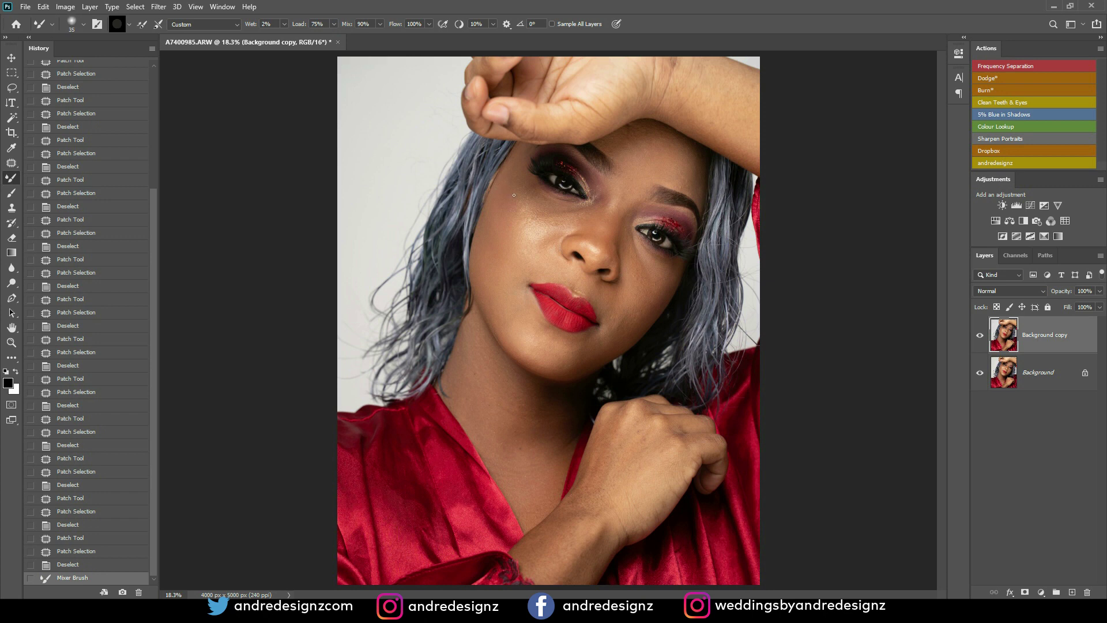
{"action": "key", "text": "bracketright"}
{"action": "key", "text": "bracketright"}
{"action": "key", "text": "bracketright"}
{"action": "key", "text": "bracketright"}
{"action": "key", "text": "bracketright"}
{"action": "key", "text": "bracketright"}
{"action": "key", "text": "bracketleft"}
{"action": "key", "text": "bracketleft"}
Run the Frequency Separation action, accept the Gaussian Blur radius, and select the Low layer
{"action": "left_click", "coordinate": [1011, 65]}
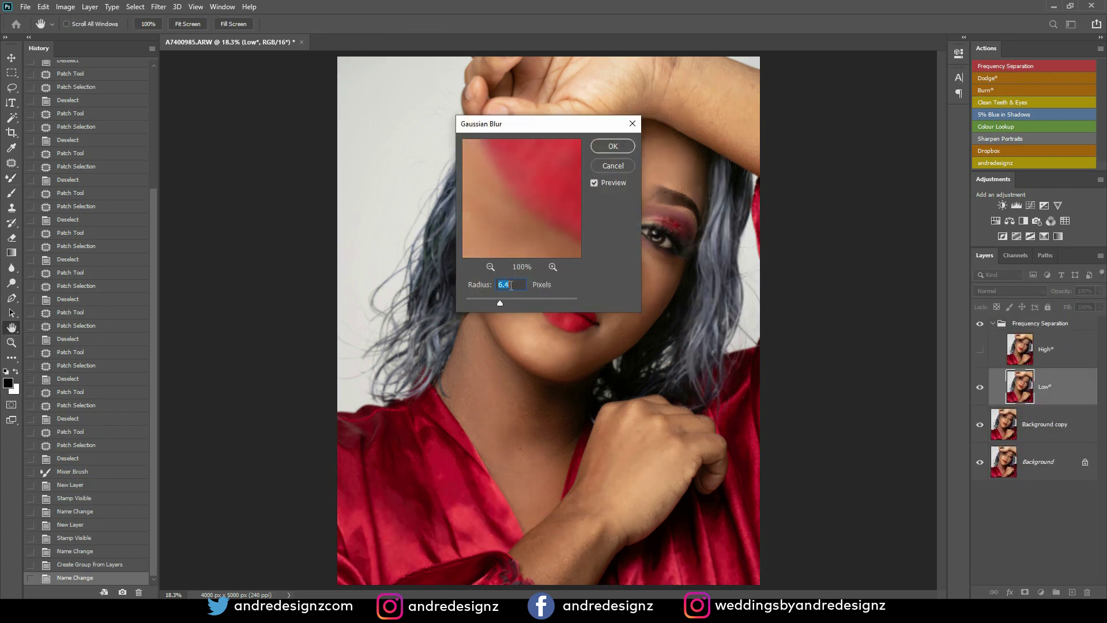
{"action": "left_click", "coordinate": [613, 146]}
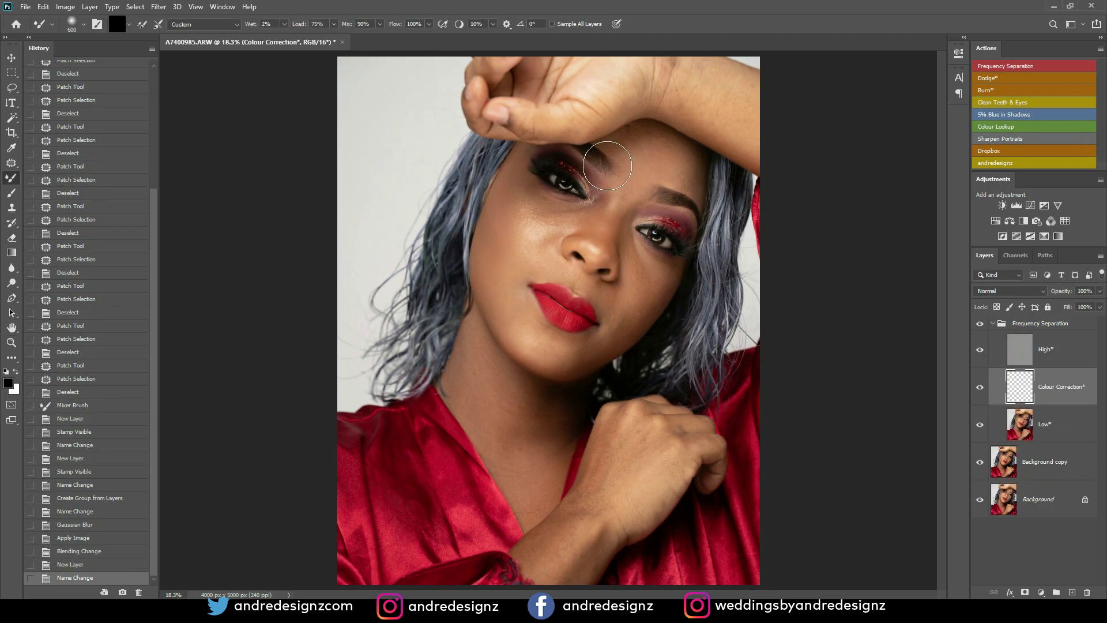
{"action": "left_click", "coordinate": [1055, 425]}
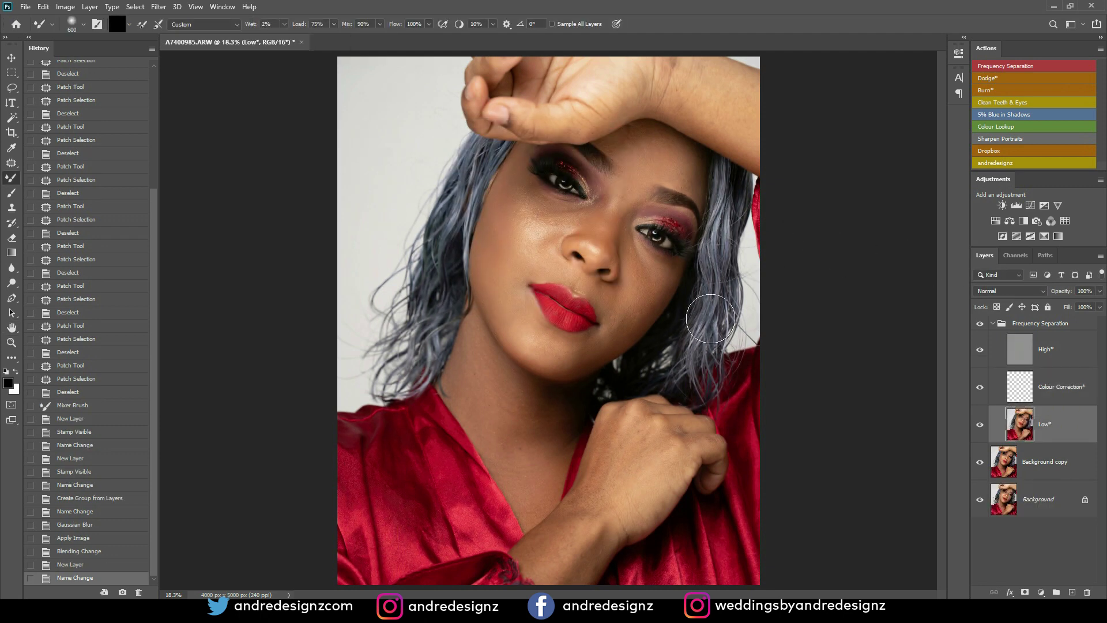
Blend the forehead at brush size 500, compare with the group hidden, then drop to 250
{"action": "key", "text": "bracketleft"}
{"action": "key", "text": "bracketleft"}
{"action": "key", "text": "bracketleft"}
{"action": "mouse_move", "coordinate": [629, 140]}
{"action": "left_mouse_down"}
{"action": "mouse_move", "coordinate": [637, 144]}
{"action": "mouse_move", "coordinate": [627, 150]}
{"action": "mouse_move", "coordinate": [684, 178]}
{"action": "mouse_move", "coordinate": [656, 138]}
{"action": "mouse_move", "coordinate": [700, 185]}
{"action": "left_mouse_up"}
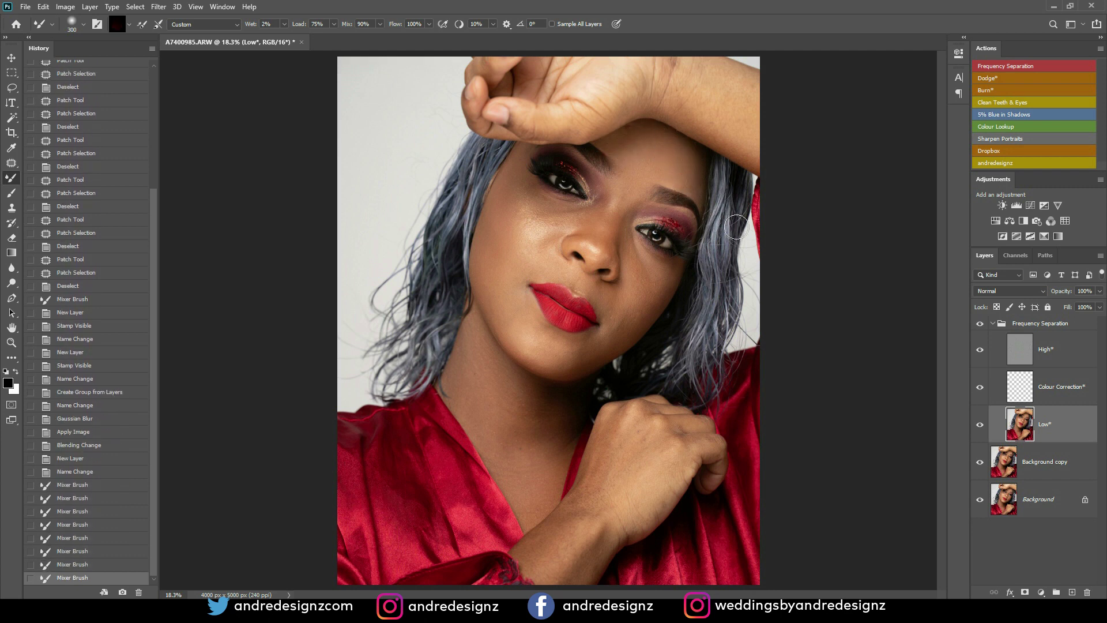
{"action": "left_click", "coordinate": [980, 325]}
{"action": "left_click", "coordinate": [980, 324]}
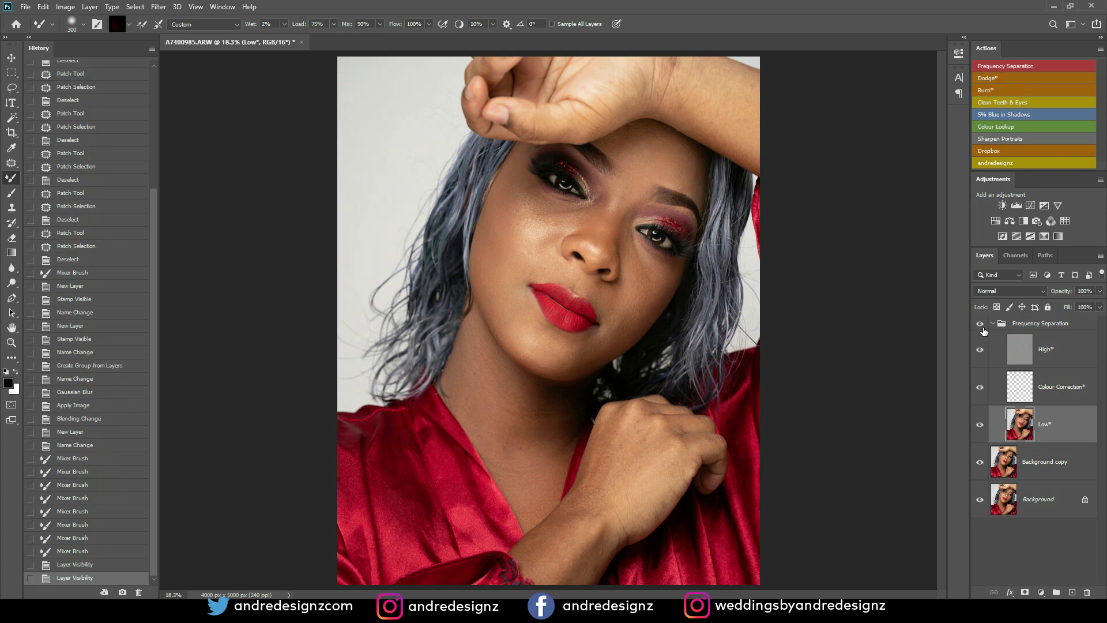
{"action": "key", "text": "bracketleft"}
Blend the brow skin, then at brush size 200 smooth the cheek down to the jaw and lips
{"action": "mouse_move", "coordinate": [625, 195]}
{"action": "left_mouse_down"}
{"action": "mouse_move", "coordinate": [592, 228]}
{"action": "mouse_move", "coordinate": [607, 190]}
{"action": "mouse_move", "coordinate": [592, 223]}
{"action": "mouse_move", "coordinate": [635, 231]}
{"action": "mouse_move", "coordinate": [626, 232]}
{"action": "mouse_move", "coordinate": [632, 216]}
{"action": "mouse_move", "coordinate": [617, 265]}
{"action": "mouse_move", "coordinate": [656, 269]}
{"action": "mouse_move", "coordinate": [633, 250]}
{"action": "mouse_move", "coordinate": [670, 274]}
{"action": "left_mouse_up"}
{"action": "key", "text": "bracketright"}
{"action": "mouse_move", "coordinate": [644, 314]}
{"action": "left_mouse_down"}
{"action": "mouse_move", "coordinate": [595, 347]}
{"action": "mouse_move", "coordinate": [656, 278]}
{"action": "mouse_move", "coordinate": [639, 261]}
{"action": "mouse_move", "coordinate": [634, 294]}
{"action": "left_mouse_up"}
{"action": "mouse_move", "coordinate": [593, 289]}
{"action": "left_mouse_down"}
{"action": "mouse_move", "coordinate": [610, 325]}
{"action": "mouse_move", "coordinate": [589, 360]}
{"action": "mouse_move", "coordinate": [565, 365]}
{"action": "left_mouse_up"}
{"action": "left_click_drag", "start_coordinate": [510, 319], "coordinate": [513, 320]}
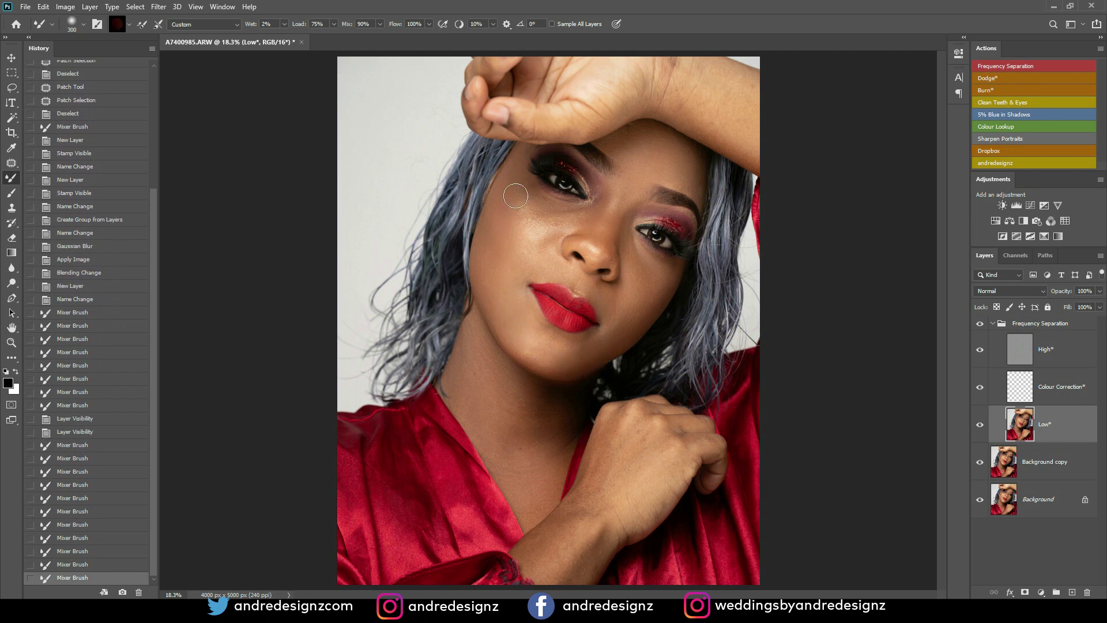
{"action": "left_click_drag", "start_coordinate": [499, 230], "coordinate": [492, 268]}
{"action": "left_click_drag", "start_coordinate": [492, 272], "coordinate": [507, 185]}
{"action": "mouse_move", "coordinate": [568, 228]}
{"action": "left_mouse_down"}
{"action": "mouse_move", "coordinate": [543, 214]}
{"action": "mouse_move", "coordinate": [534, 193]}
{"action": "mouse_move", "coordinate": [574, 214]}
{"action": "mouse_move", "coordinate": [528, 183]}
{"action": "mouse_move", "coordinate": [570, 216]}
{"action": "mouse_move", "coordinate": [546, 222]}
{"action": "mouse_move", "coordinate": [534, 200]}
{"action": "mouse_move", "coordinate": [531, 215]}
{"action": "mouse_move", "coordinate": [540, 216]}
{"action": "left_mouse_up"}
{"action": "left_click_drag", "start_coordinate": [475, 335], "coordinate": [473, 345]}
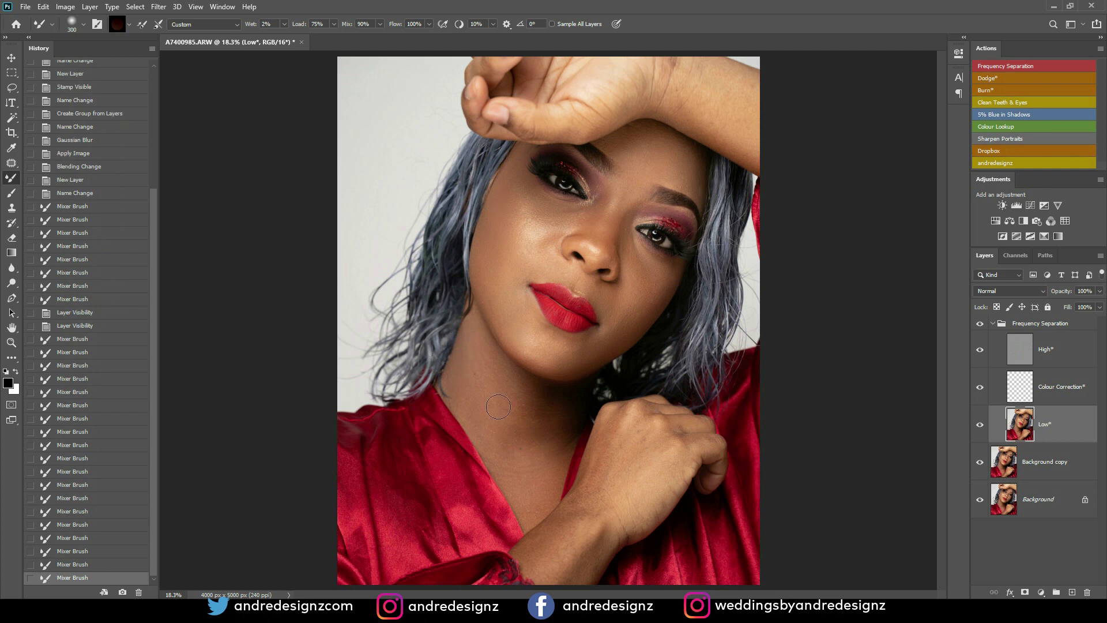
Smooth and even out the neck and chest skin with Mixer Brush strokes
{"action": "mouse_move", "coordinate": [517, 437]}
{"action": "left_mouse_down"}
{"action": "mouse_move", "coordinate": [468, 349]}
{"action": "mouse_move", "coordinate": [501, 456]}
{"action": "left_mouse_up"}
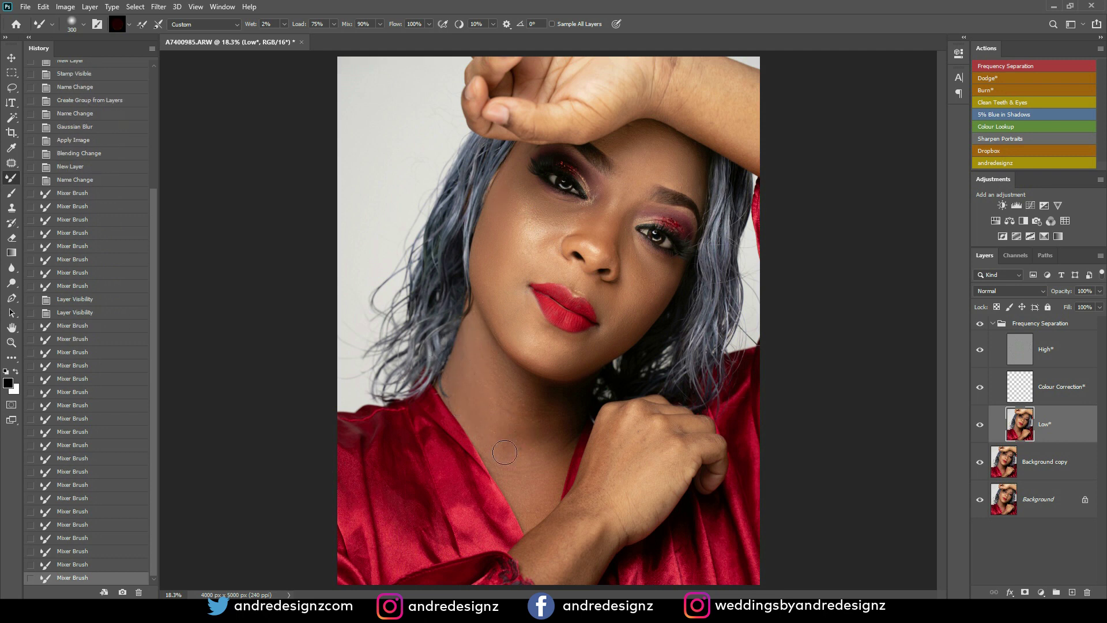
{"action": "left_click_drag", "start_coordinate": [496, 375], "coordinate": [522, 398]}
{"action": "mouse_move", "coordinate": [533, 440]}
{"action": "left_mouse_down"}
{"action": "mouse_move", "coordinate": [538, 471]}
{"action": "mouse_move", "coordinate": [528, 444]}
{"action": "left_mouse_up"}
{"action": "left_click_drag", "start_coordinate": [534, 500], "coordinate": [529, 497]}
{"action": "left_click_drag", "start_coordinate": [522, 493], "coordinate": [519, 491]}
{"action": "left_click_drag", "start_coordinate": [524, 493], "coordinate": [526, 493]}
{"action": "left_click_drag", "start_coordinate": [549, 450], "coordinate": [542, 504]}
{"action": "mouse_move", "coordinate": [553, 414]}
{"action": "left_mouse_down"}
{"action": "mouse_move", "coordinate": [551, 464]}
{"action": "mouse_move", "coordinate": [532, 420]}
{"action": "left_mouse_up"}
{"action": "left_click_drag", "start_coordinate": [492, 375], "coordinate": [502, 411]}
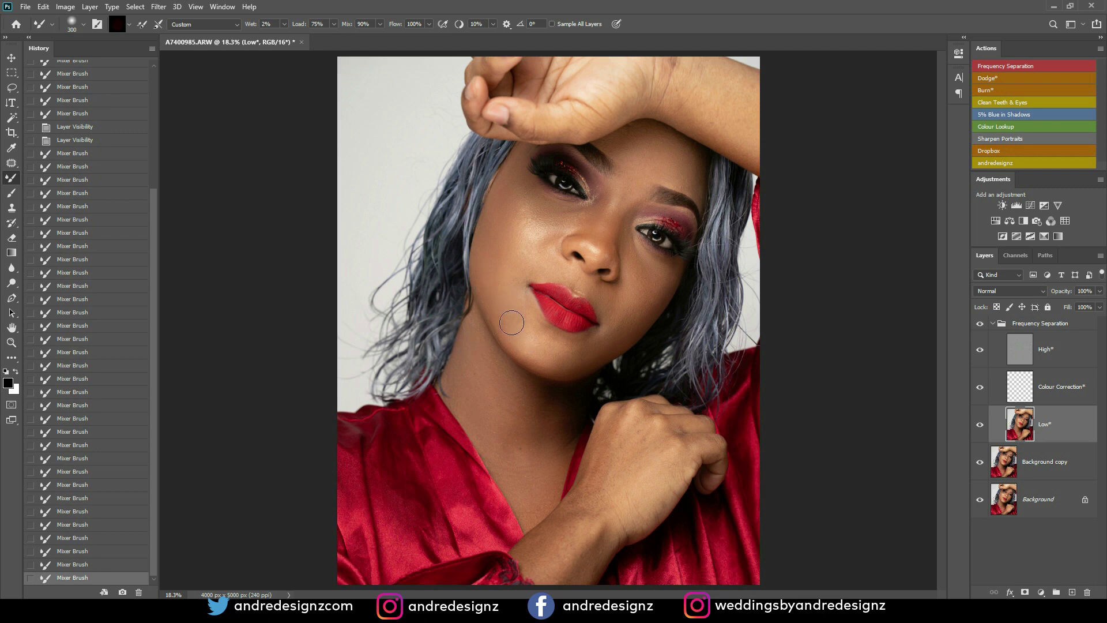
Smooth the cheek beside the nose and the skin around the mouth and chin
{"action": "left_click_drag", "start_coordinate": [502, 322], "coordinate": [506, 309]}
{"action": "mouse_move", "coordinate": [525, 224]}
{"action": "left_mouse_down"}
{"action": "mouse_move", "coordinate": [548, 228]}
{"action": "mouse_move", "coordinate": [530, 235]}
{"action": "mouse_move", "coordinate": [542, 215]}
{"action": "left_mouse_up"}
{"action": "mouse_move", "coordinate": [542, 215]}
{"action": "left_mouse_down"}
{"action": "mouse_move", "coordinate": [546, 252]}
{"action": "mouse_move", "coordinate": [561, 266]}
{"action": "left_mouse_up"}
{"action": "mouse_move", "coordinate": [535, 332]}
{"action": "left_mouse_down"}
{"action": "mouse_move", "coordinate": [528, 342]}
{"action": "mouse_move", "coordinate": [594, 361]}
{"action": "mouse_move", "coordinate": [575, 363]}
{"action": "mouse_move", "coordinate": [583, 290]}
{"action": "left_mouse_up"}
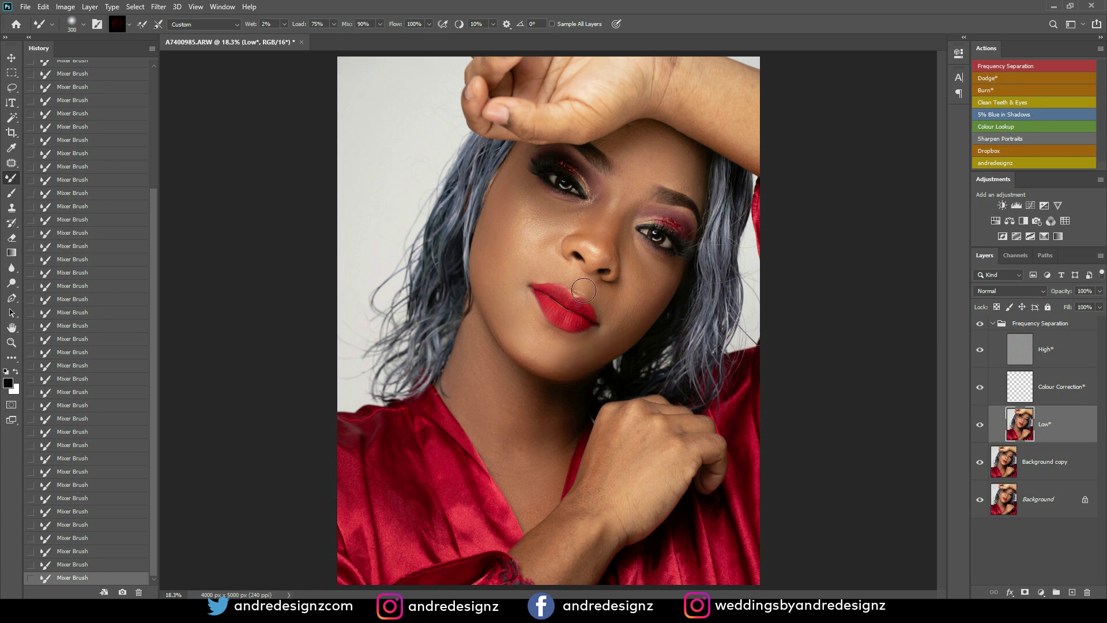
{"action": "left_click", "coordinate": [993, 324]}
{"action": "left_click", "coordinate": [1036, 385]}
{"action": "left_click", "coordinate": [998, 67]}
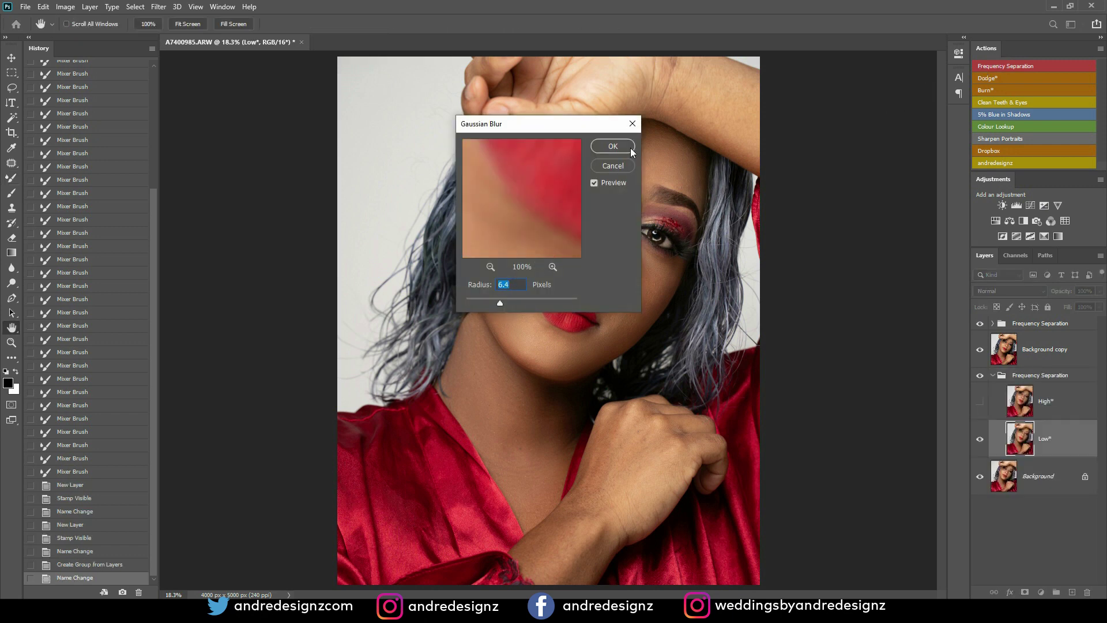
{"action": "left_click", "coordinate": [623, 166]}
{"action": "left_click", "coordinate": [1065, 377]}
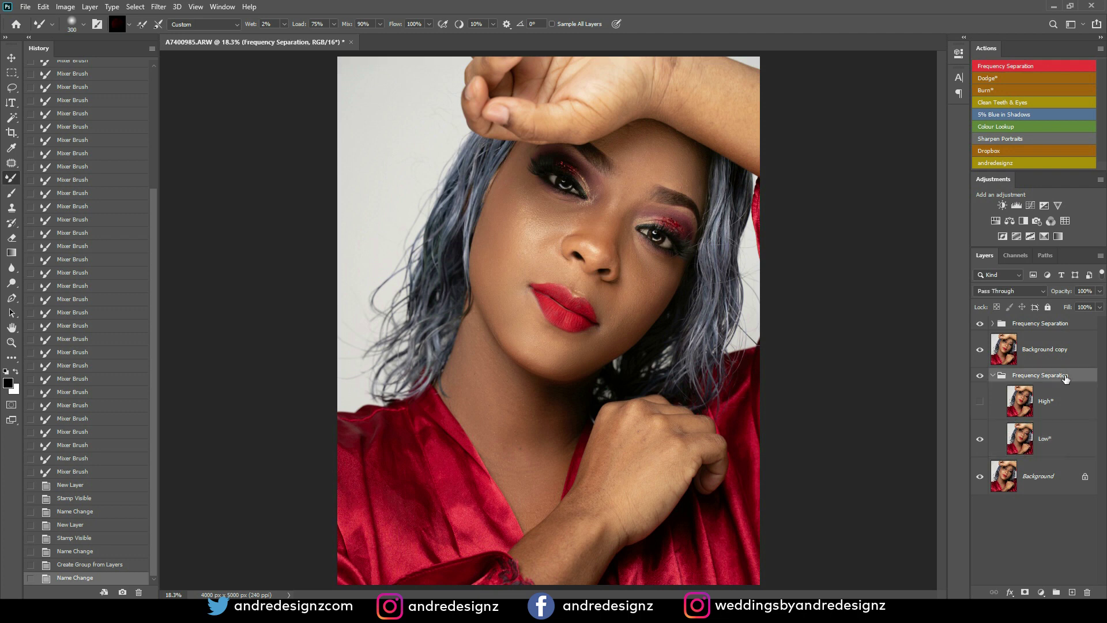
{"action": "key", "text": "Delete"}
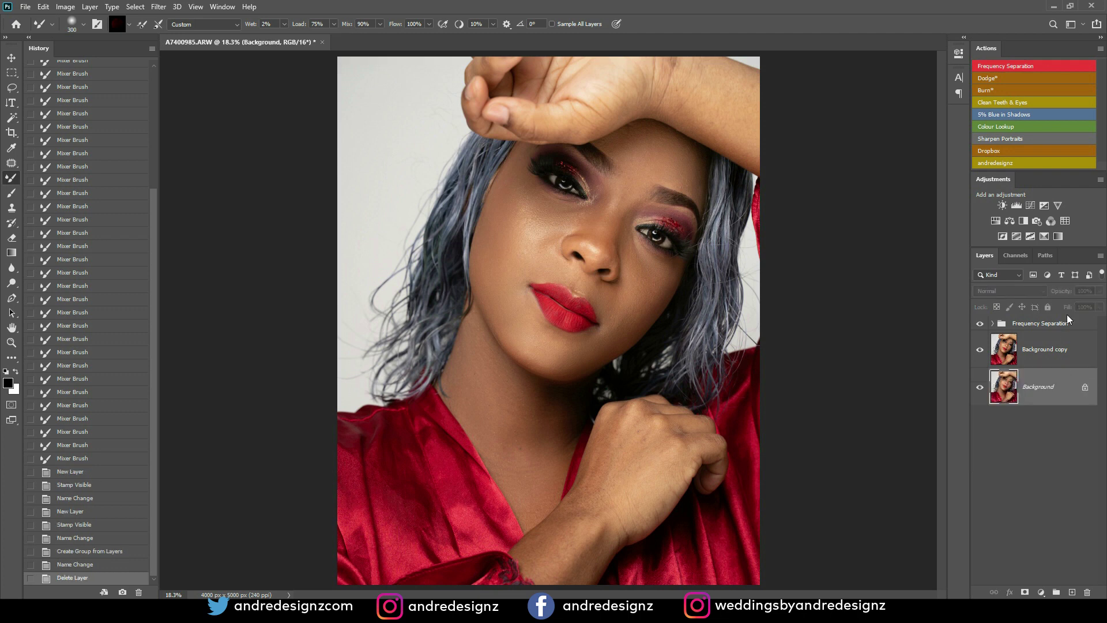
{"action": "left_click", "coordinate": [993, 324]}
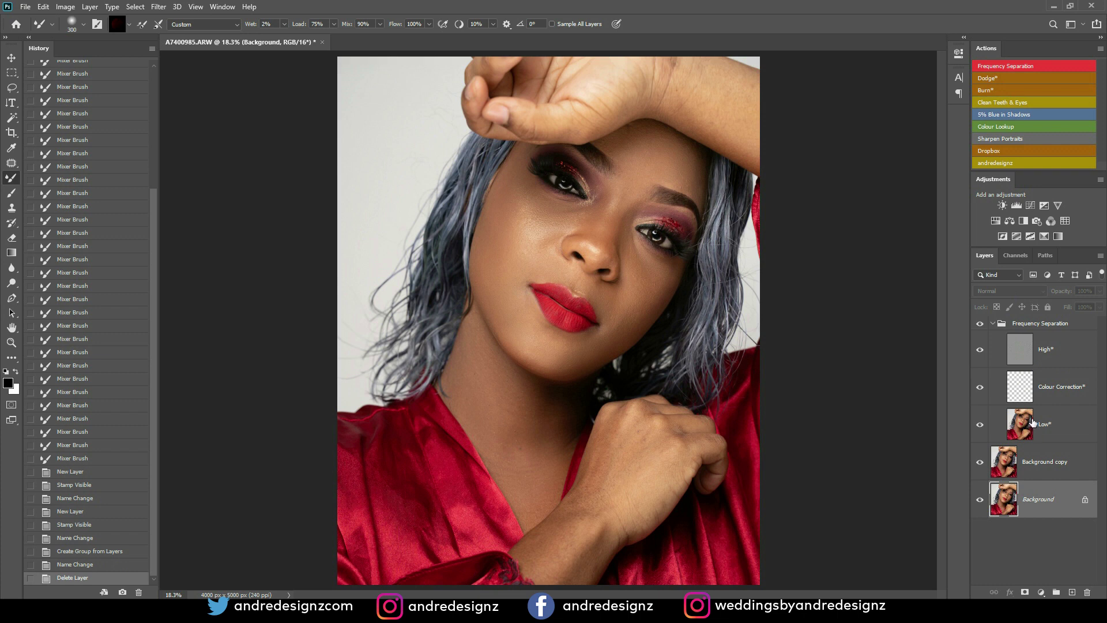
{"action": "left_click", "coordinate": [1035, 422]}
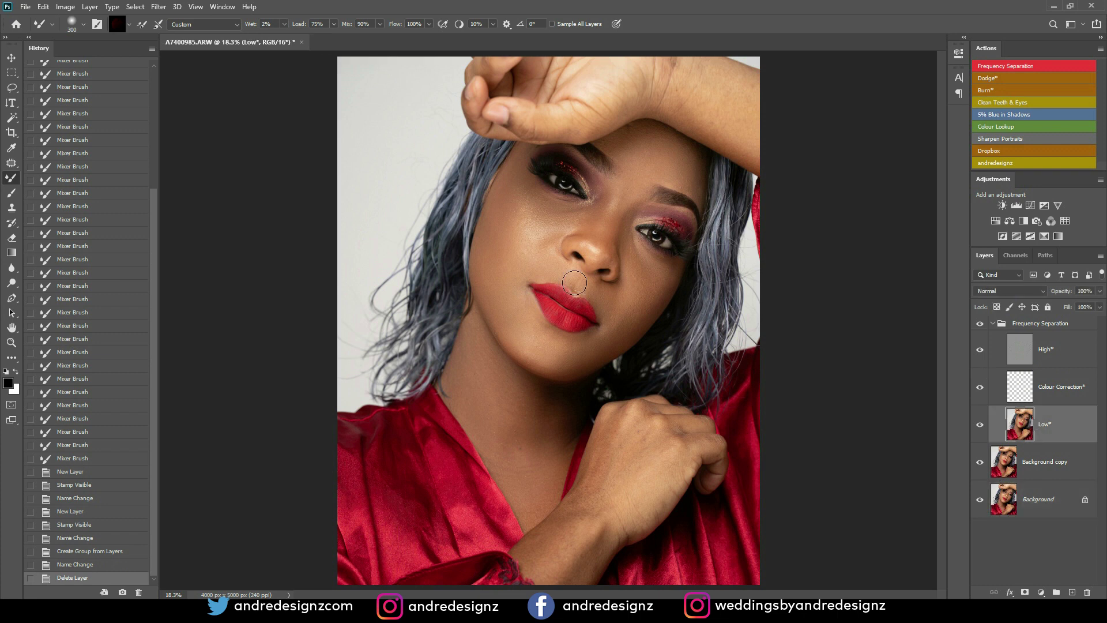
Smooth the skin below the lips and across the cheek, using brush sizes 175 and 250
{"action": "key", "text": "bracketleft"}
{"action": "key", "text": "bracketleft"}
{"action": "key", "text": "bracketleft"}
{"action": "mouse_move", "coordinate": [525, 299]}
{"action": "left_mouse_down"}
{"action": "mouse_move", "coordinate": [552, 333]}
{"action": "mouse_move", "coordinate": [602, 331]}
{"action": "left_mouse_up"}
{"action": "left_click_drag", "start_coordinate": [604, 329], "coordinate": [611, 323]}
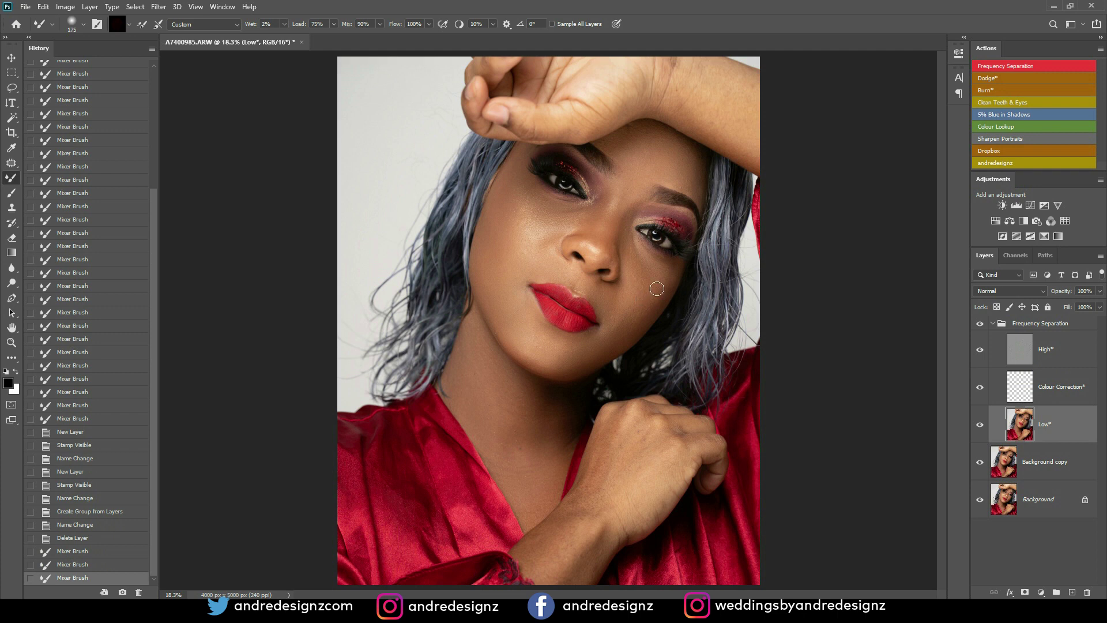
{"action": "left_click_drag", "start_coordinate": [637, 316], "coordinate": [615, 331]}
{"action": "key", "text": "bracketright"}
{"action": "key", "text": "bracketright"}
{"action": "mouse_move", "coordinate": [636, 282]}
{"action": "left_mouse_down"}
{"action": "mouse_move", "coordinate": [628, 290]}
{"action": "mouse_move", "coordinate": [652, 295]}
{"action": "mouse_move", "coordinate": [644, 268]}
{"action": "left_mouse_up"}
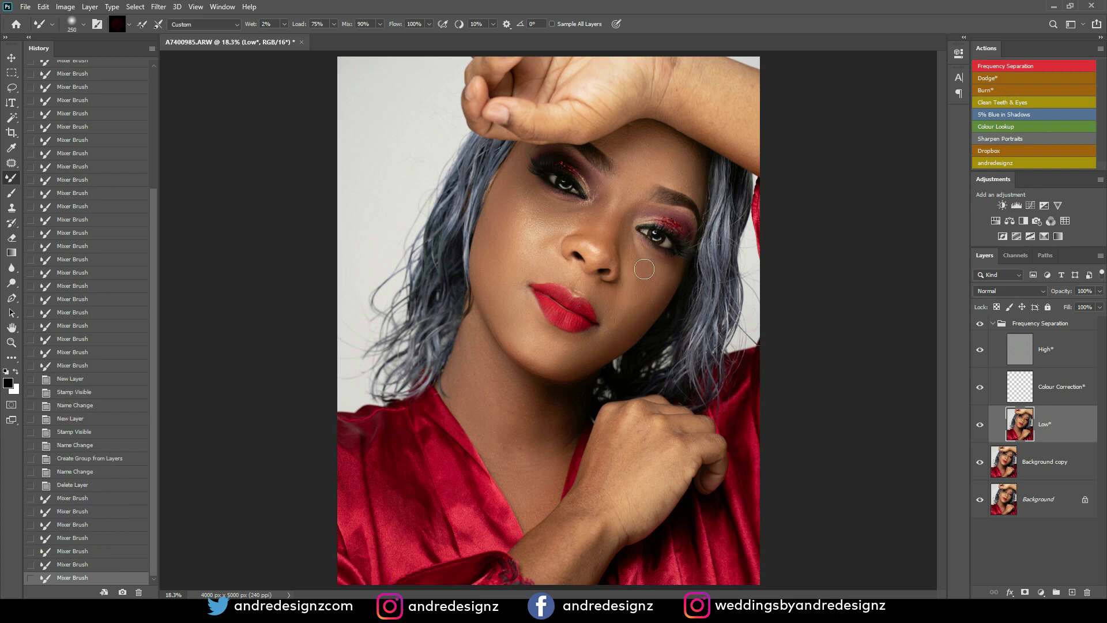
Enlarge the brush to 400 and smooth the skin along the raised forearm and wrist
{"action": "key", "text": "bracketright"}
{"action": "key", "text": "bracketright"}
{"action": "key", "text": "bracketright"}
{"action": "key", "text": "bracketright"}
{"action": "mouse_move", "coordinate": [743, 150]}
{"action": "left_mouse_down"}
{"action": "mouse_move", "coordinate": [734, 108]}
{"action": "mouse_move", "coordinate": [701, 61]}
{"action": "mouse_move", "coordinate": [748, 89]}
{"action": "mouse_move", "coordinate": [687, 53]}
{"action": "mouse_move", "coordinate": [707, 70]}
{"action": "left_mouse_up"}
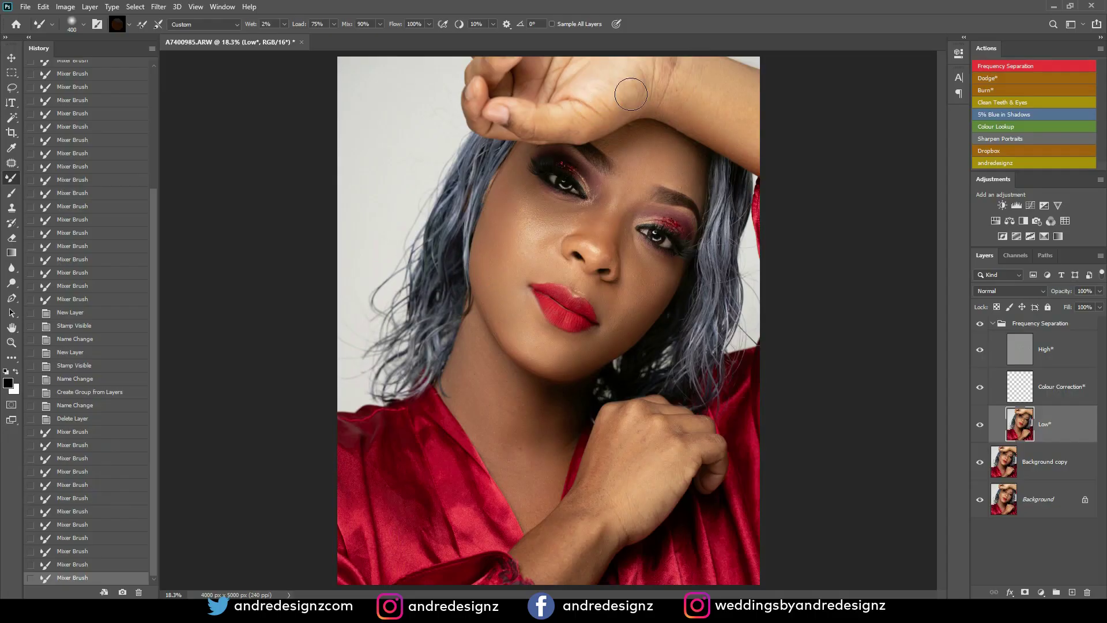
{"action": "mouse_move", "coordinate": [630, 94]}
{"action": "left_mouse_down"}
{"action": "mouse_move", "coordinate": [583, 119]}
{"action": "mouse_move", "coordinate": [620, 106]}
{"action": "left_mouse_up"}
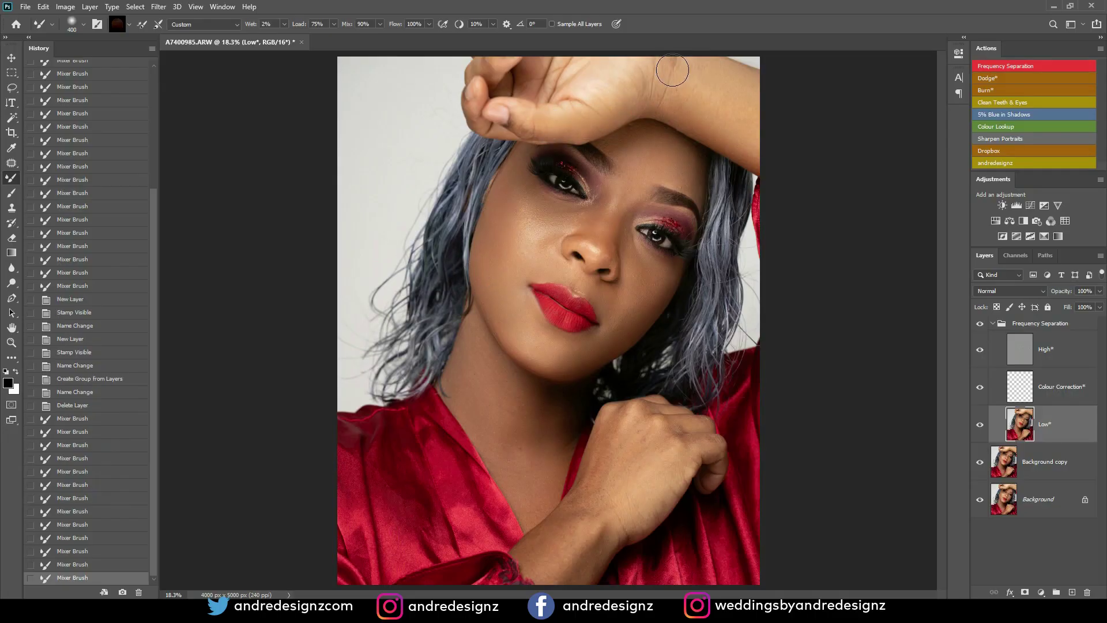
Smooth the wrist and forearm skin, reducing the brush to 250 to blend onto the hand
{"action": "left_click_drag", "start_coordinate": [598, 486], "coordinate": [551, 560]}
{"action": "left_click_drag", "start_coordinate": [605, 473], "coordinate": [599, 505]}
{"action": "left_click_drag", "start_coordinate": [658, 453], "coordinate": [642, 507]}
{"action": "key", "text": "space"}
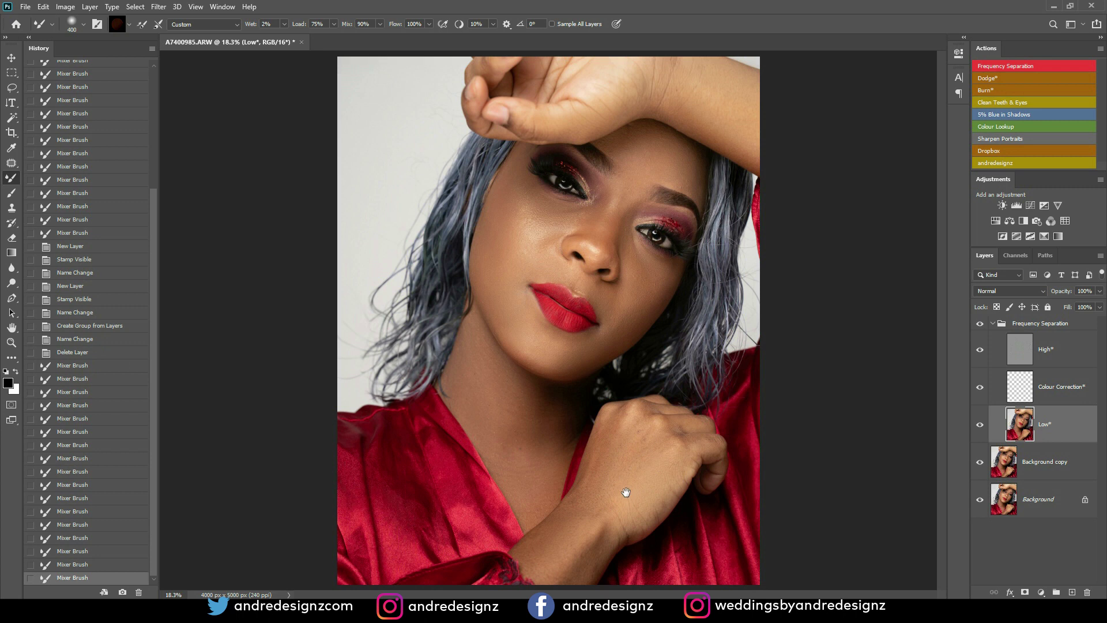
{"action": "key", "text": "bracketleft"}
{"action": "key", "text": "bracketleft"}
{"action": "key", "text": "bracketleft"}
{"action": "key", "text": "bracketleft"}
{"action": "left_click_drag", "start_coordinate": [588, 554], "coordinate": [605, 520]}
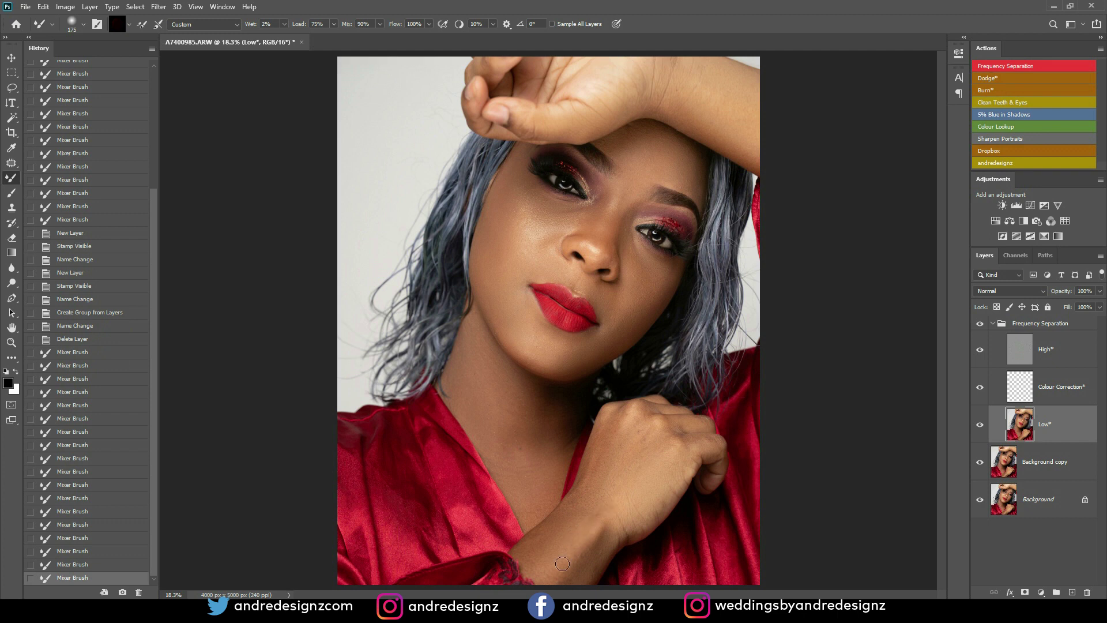
{"action": "left_click_drag", "start_coordinate": [565, 565], "coordinate": [580, 517]}
{"action": "left_click_drag", "start_coordinate": [517, 560], "coordinate": [542, 536]}
Blend the skin tone across the hand and down the wrist, then around the nose
{"action": "left_click_drag", "start_coordinate": [654, 437], "coordinate": [652, 437]}
{"action": "mouse_move", "coordinate": [612, 487]}
{"action": "left_mouse_down"}
{"action": "mouse_move", "coordinate": [639, 439]}
{"action": "mouse_move", "coordinate": [625, 454]}
{"action": "mouse_move", "coordinate": [603, 449]}
{"action": "mouse_move", "coordinate": [582, 497]}
{"action": "left_mouse_up"}
{"action": "left_click_drag", "start_coordinate": [608, 449], "coordinate": [585, 492]}
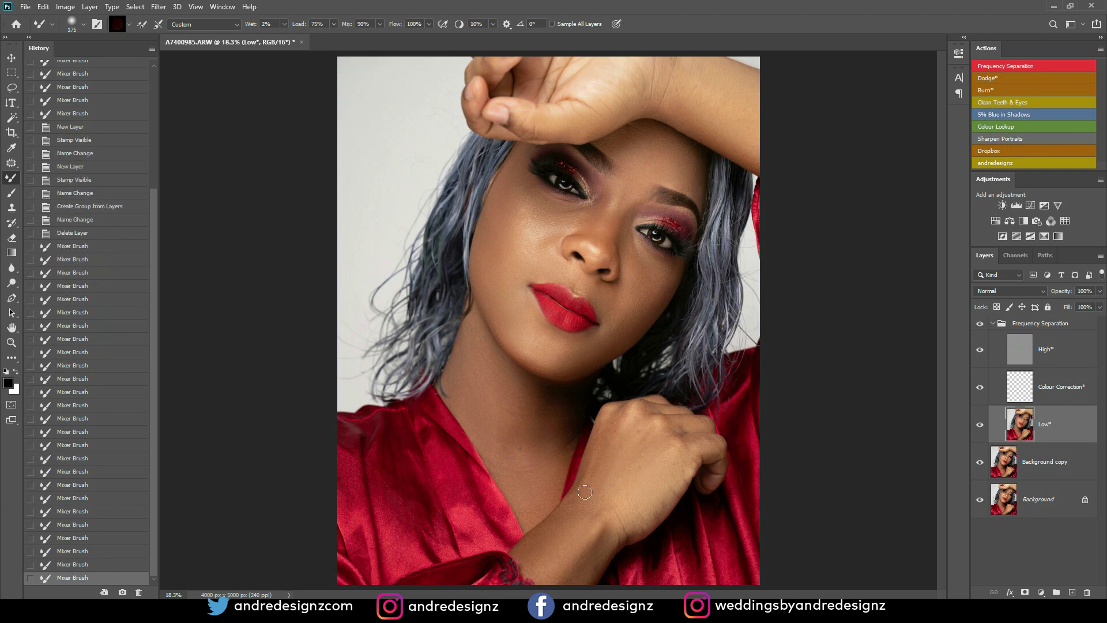
{"action": "mouse_move", "coordinate": [669, 475]}
{"action": "left_mouse_down"}
{"action": "mouse_move", "coordinate": [626, 539]}
{"action": "mouse_move", "coordinate": [663, 483]}
{"action": "left_mouse_up"}
{"action": "mouse_move", "coordinate": [688, 444]}
{"action": "left_mouse_down"}
{"action": "mouse_move", "coordinate": [652, 460]}
{"action": "mouse_move", "coordinate": [674, 451]}
{"action": "mouse_move", "coordinate": [666, 438]}
{"action": "mouse_move", "coordinate": [643, 444]}
{"action": "mouse_move", "coordinate": [616, 465]}
{"action": "mouse_move", "coordinate": [645, 416]}
{"action": "mouse_move", "coordinate": [625, 464]}
{"action": "left_mouse_up"}
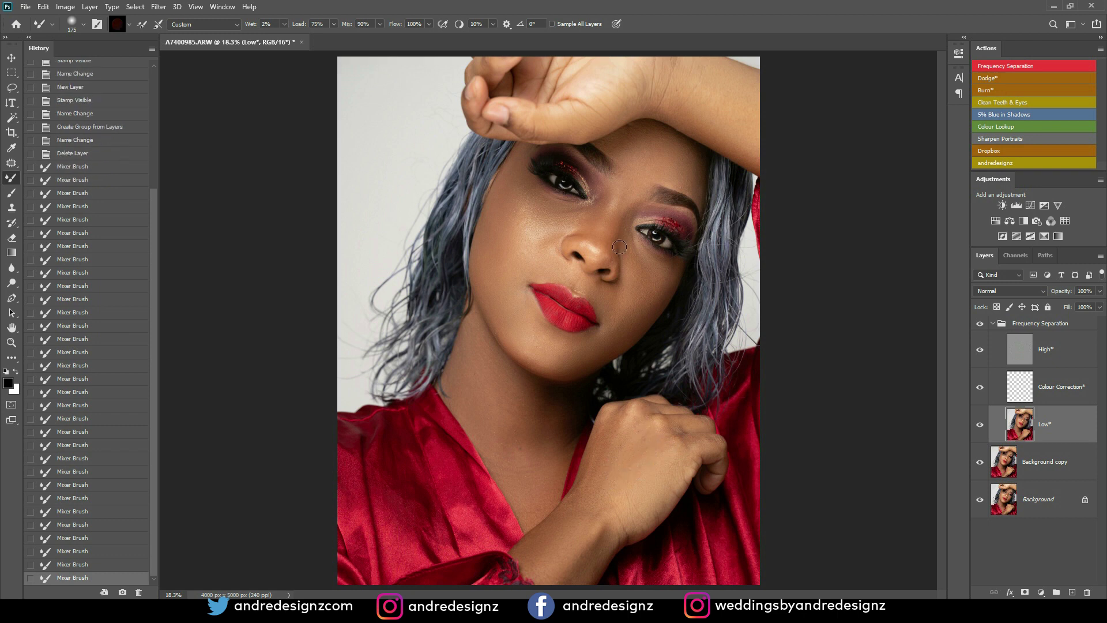
{"action": "left_click_drag", "start_coordinate": [603, 259], "coordinate": [575, 254]}
{"action": "left_click_drag", "start_coordinate": [576, 251], "coordinate": [577, 256]}
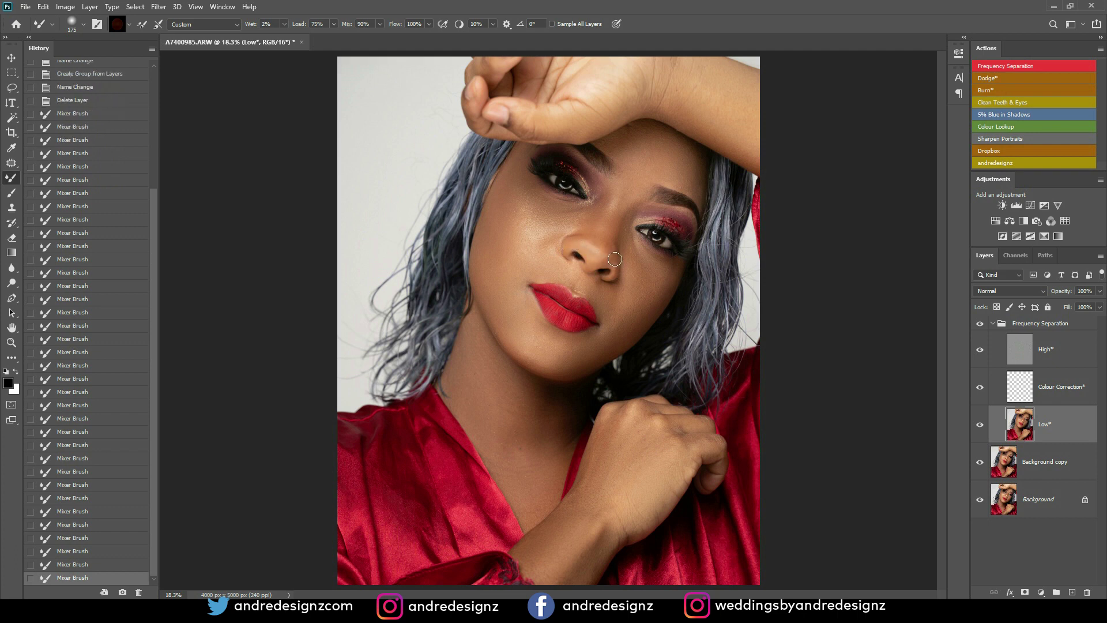
Add a last smoothing dab, then toggle the Frequency Separation group to compare before and after
{"action": "left_click", "coordinate": [603, 254]}
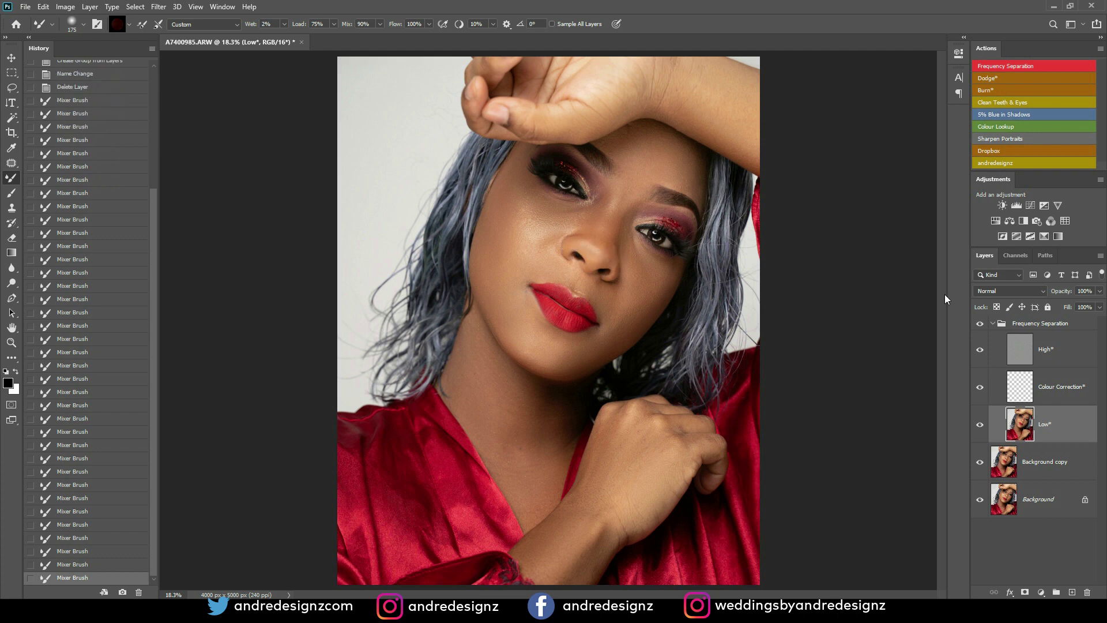
{"action": "left_click", "coordinate": [980, 324]}
{"action": "left_click", "coordinate": [980, 324]}
{"action": "left_click", "coordinate": [980, 324]}
{"action": "left_click", "coordinate": [980, 324]}
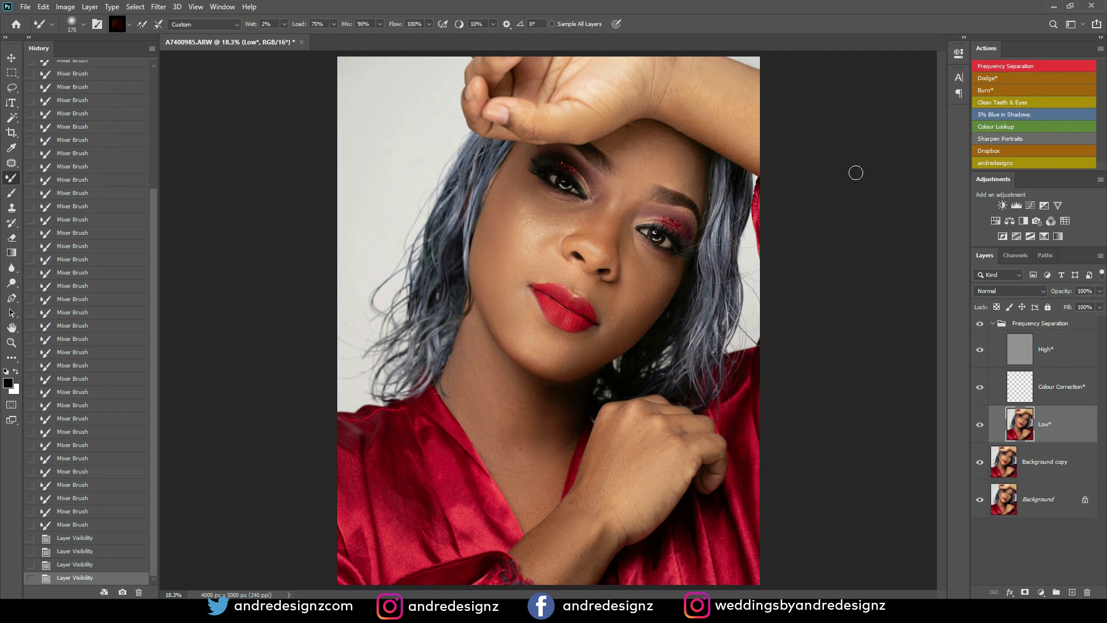
Smooth the hand with a 500 brush, then the neck at size 200
{"action": "key", "text": "]"}
{"action": "key", "text": "]"}
{"action": "key", "text": "]"}
{"action": "left_click_drag", "start_coordinate": [640, 451], "coordinate": [605, 489]}
{"action": "left_click_drag", "start_coordinate": [622, 434], "coordinate": [617, 469]}
{"action": "key", "text": "bracketleft"}
{"action": "key", "text": "bracketleft"}
{"action": "key", "text": "bracketleft"}
{"action": "key", "text": "bracketleft"}
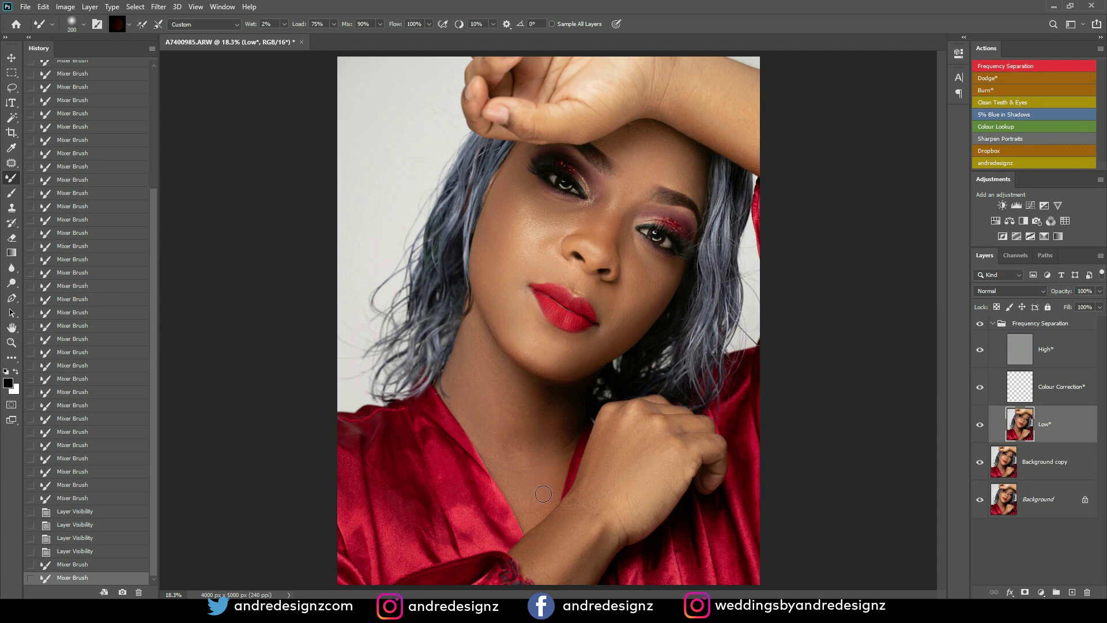
{"action": "left_click_drag", "start_coordinate": [540, 488], "coordinate": [536, 485]}
Make the Colour Correction layer the active layer
{"action": "left_click", "coordinate": [1018, 350]}
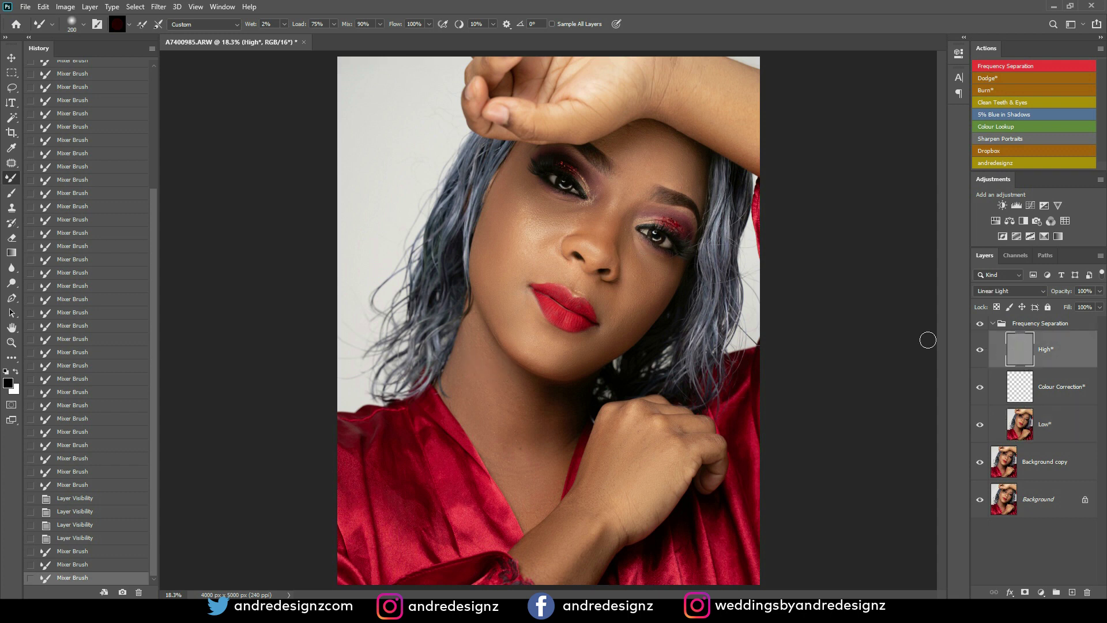
{"action": "scroll", "coordinate": [569, 309], "scroll_direction": "up", "scroll_amount": 5}
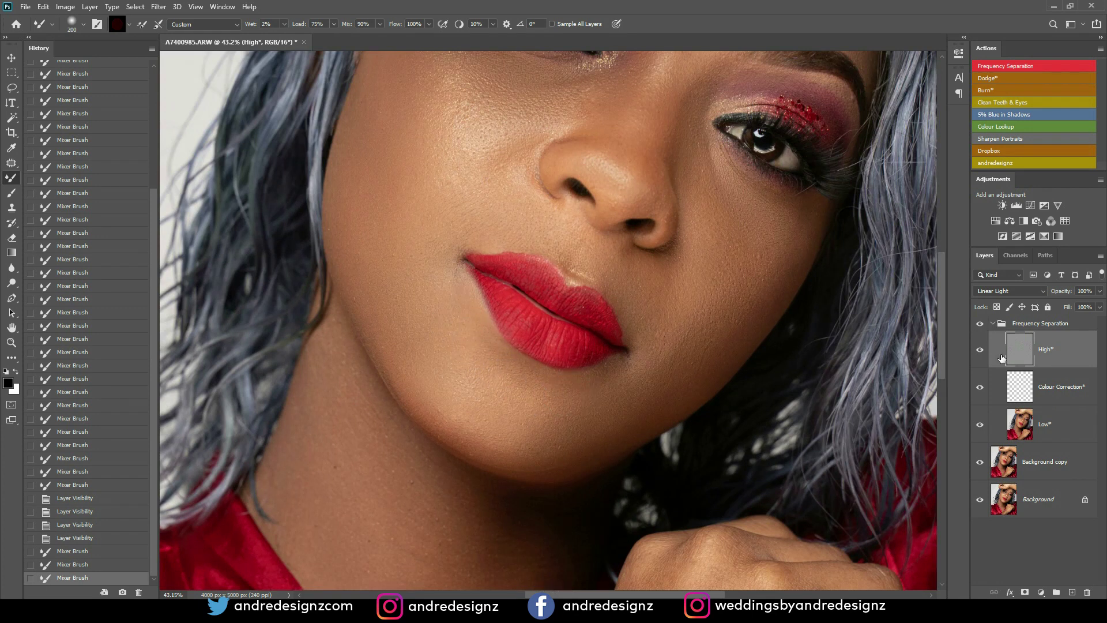
{"action": "left_click", "coordinate": [1020, 389]}
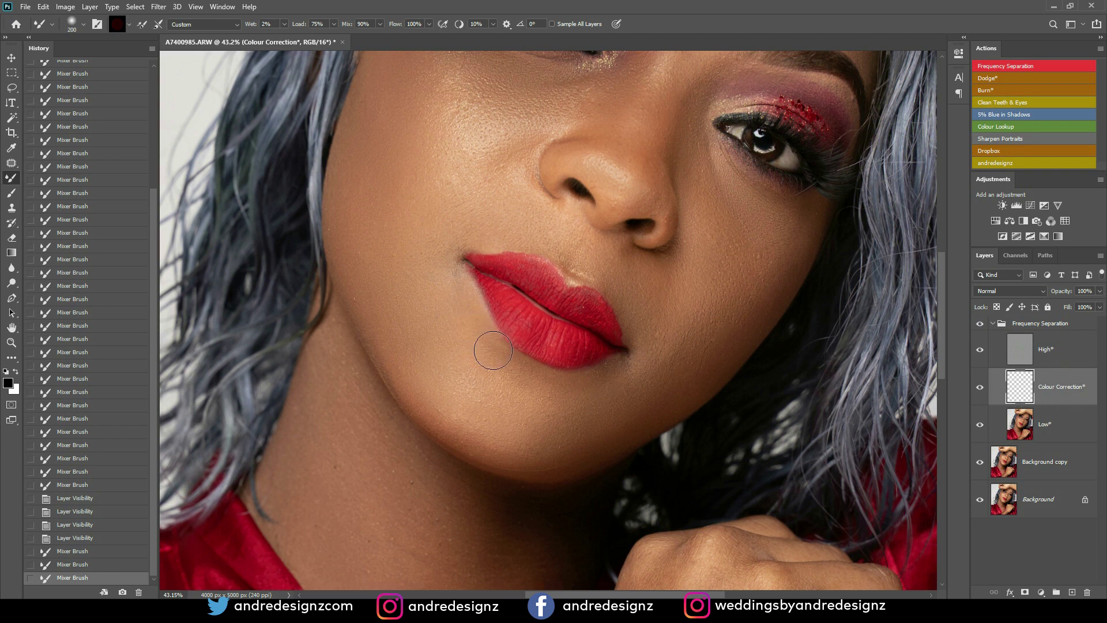
Set up the Brush tool at size 200, 70% opacity, 1% flow, with a soft round preset
{"action": "key", "text": "b"}
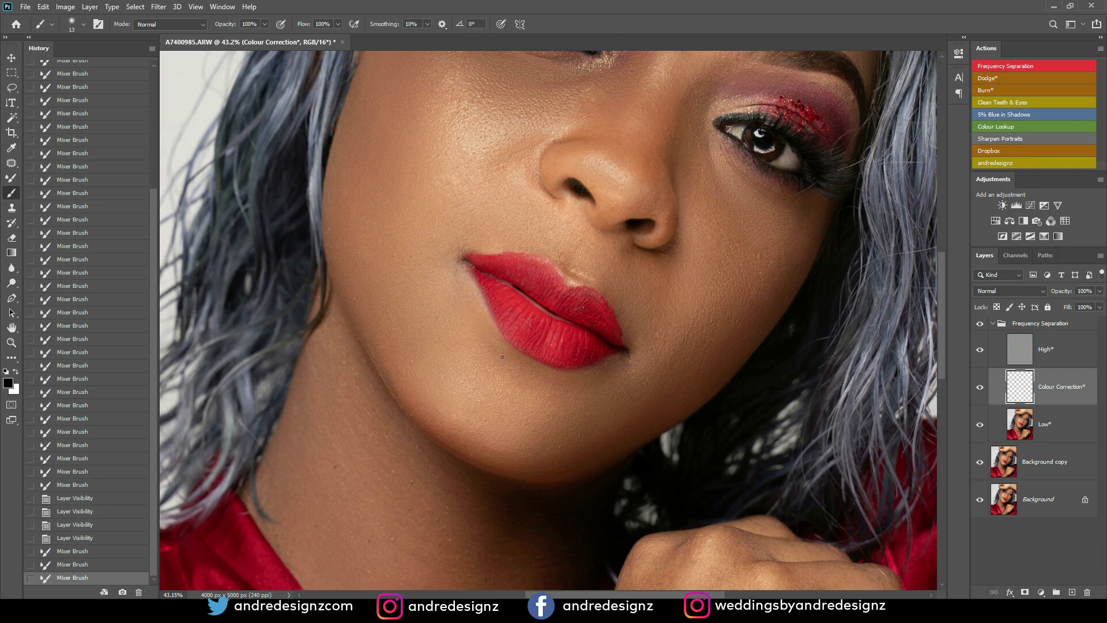
{"action": "key", "text": "bracketright"}
{"action": "key", "text": "bracketright"}
{"action": "key", "text": "bracketright"}
{"action": "key", "text": "bracketright"}
{"action": "key", "text": "bracketright"}
{"action": "key", "text": "bracketright"}
{"action": "key", "text": "bracketright"}
{"action": "key", "text": "bracketright"}
{"action": "key", "text": "bracketright"}
{"action": "key", "text": "bracketright"}
{"action": "key", "text": "bracketright"}
{"action": "key", "text": "bracketright"}
{"action": "key", "text": "bracketright"}
{"action": "key", "text": "bracketright"}
{"action": "key", "text": "bracketright"}
{"action": "key", "text": "bracketleft"}
{"action": "left_click", "coordinate": [265, 24]}
{"action": "left_click_drag", "start_coordinate": [214, 51], "coordinate": [260, 47]}
{"action": "left_click", "coordinate": [337, 25]}
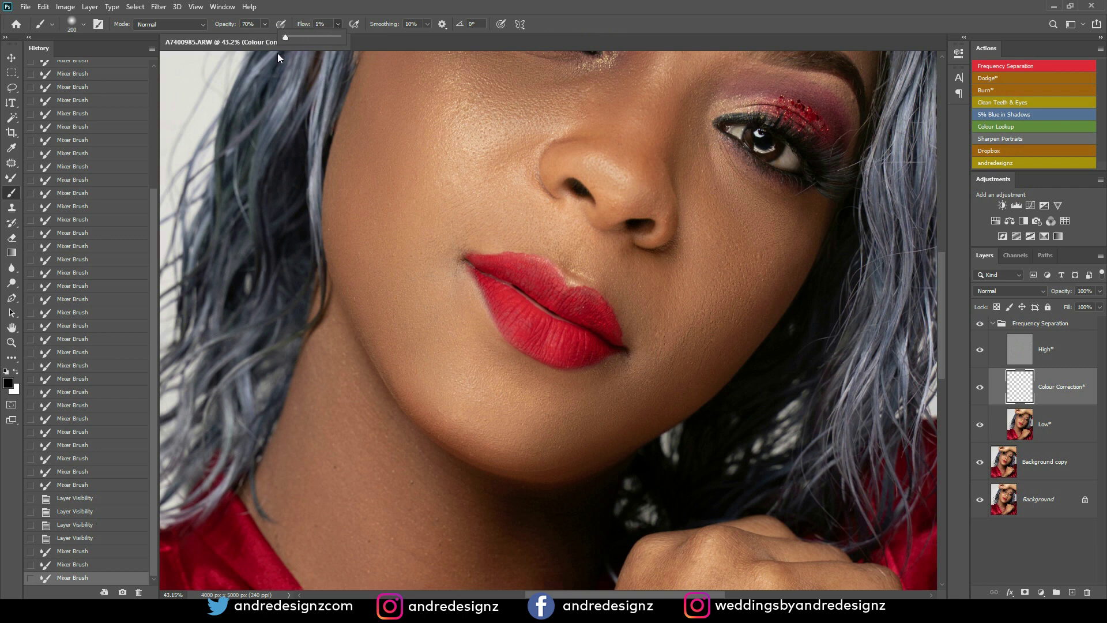
{"action": "left_click", "coordinate": [264, 23]}
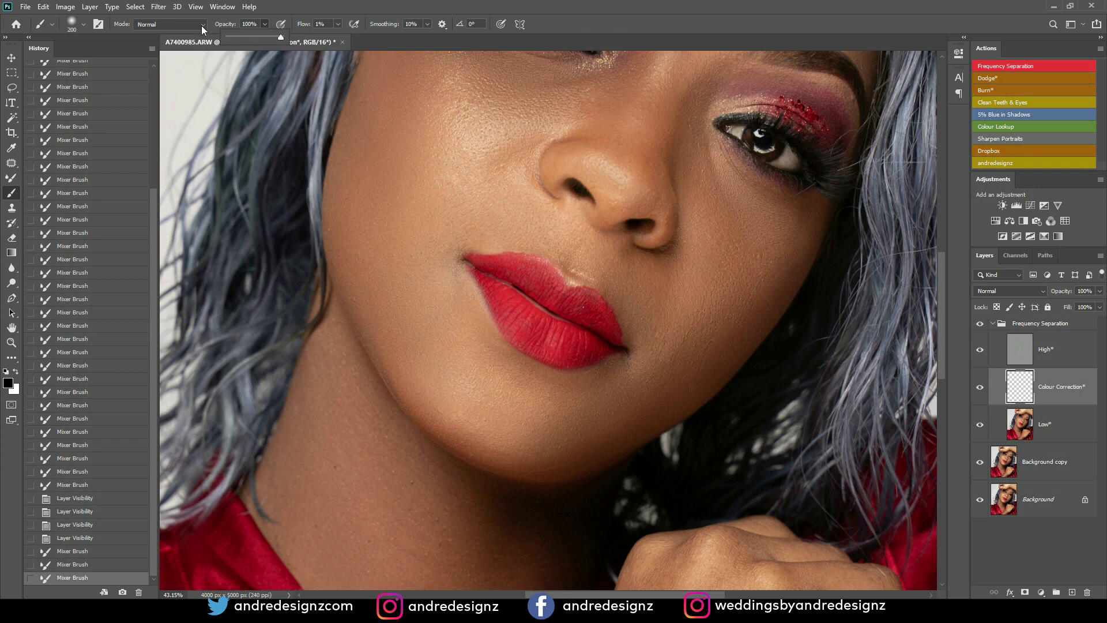
{"action": "left_click", "coordinate": [83, 27]}
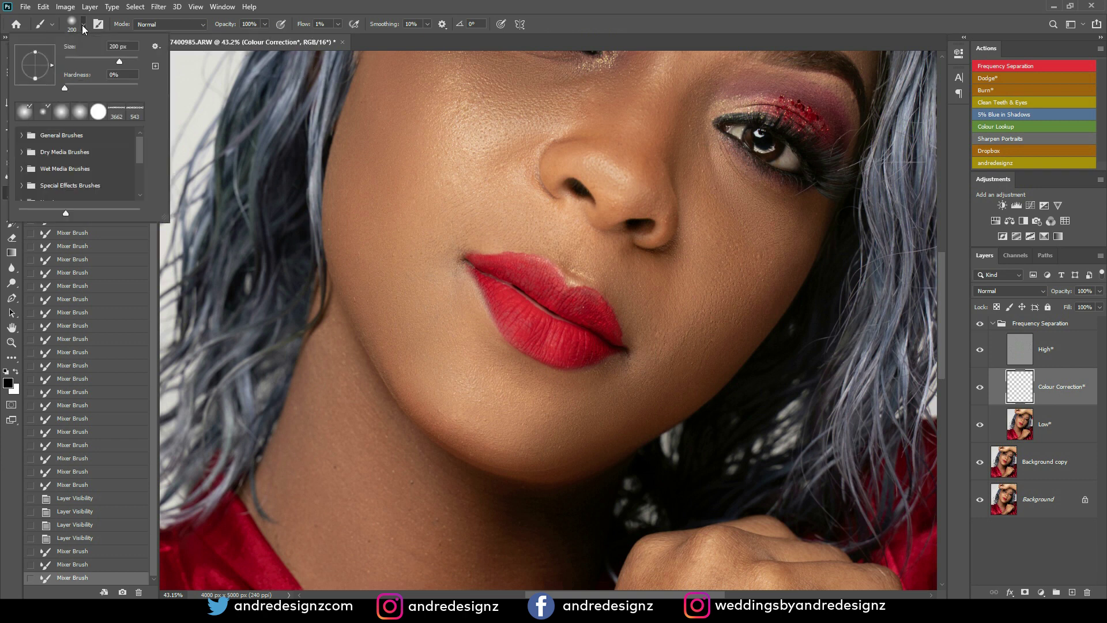
{"action": "left_click", "coordinate": [77, 115]}
Sample the skin colour and, at brush size 100, paint beside and below the lower lip
{"action": "left_click", "coordinate": [444, 333], "text": "alt"}
{"action": "left_click", "coordinate": [444, 332], "text": "alt"}
{"action": "key", "text": "bracketleft"}
{"action": "key", "text": "bracketleft"}
{"action": "key", "text": "bracketleft"}
{"action": "key", "text": "bracketleft"}
{"action": "mouse_move", "coordinate": [495, 356]}
{"action": "left_mouse_down"}
{"action": "mouse_move", "coordinate": [525, 381]}
{"action": "mouse_move", "coordinate": [506, 365]}
{"action": "left_mouse_up"}
{"action": "mouse_move", "coordinate": [484, 340]}
{"action": "left_mouse_down"}
{"action": "mouse_move", "coordinate": [467, 309]}
{"action": "mouse_move", "coordinate": [474, 326]}
{"action": "left_mouse_up"}
{"action": "left_click_drag", "start_coordinate": [474, 327], "coordinate": [467, 311]}
{"action": "left_click_drag", "start_coordinate": [467, 312], "coordinate": [518, 379]}
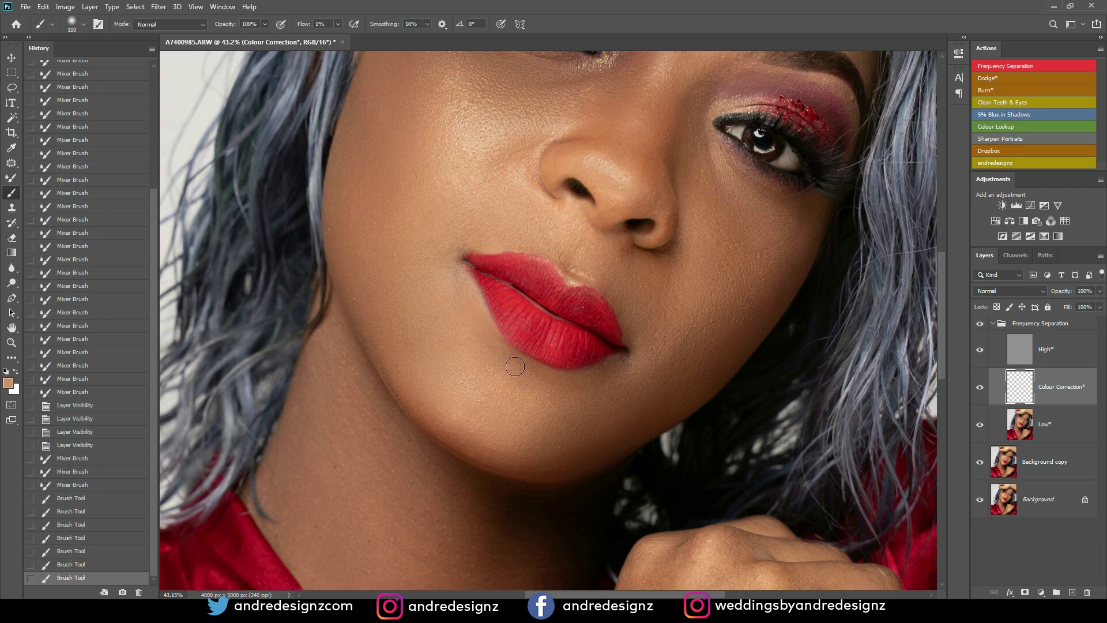
Dab the sampled skin tone below the lower lip and onto the chin
{"action": "left_click", "coordinate": [476, 337]}
{"action": "left_click", "coordinate": [481, 351]}
{"action": "left_click", "coordinate": [500, 377]}
{"action": "left_click", "coordinate": [533, 393]}
{"action": "left_click", "coordinate": [500, 363]}
{"action": "left_click", "coordinate": [464, 314]}
{"action": "left_click", "coordinate": [472, 322]}
{"action": "left_click", "coordinate": [481, 334]}
Compare the correction, then at size 150 paint below the lip and around the left mouth corner
{"action": "left_click", "coordinate": [981, 389]}
{"action": "left_click", "coordinate": [981, 390]}
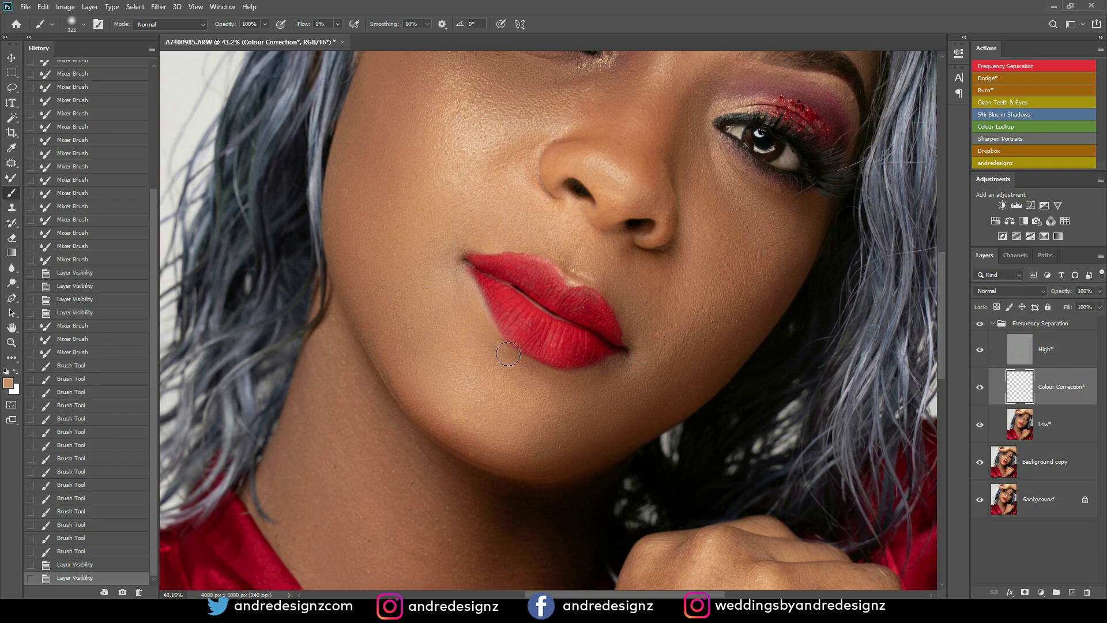
{"action": "scroll", "coordinate": [483, 349], "scroll_direction": "down", "scroll_amount": 1}
{"action": "key", "text": "bracketright"}
{"action": "left_click_drag", "start_coordinate": [494, 373], "coordinate": [454, 293]}
{"action": "mouse_move", "coordinate": [485, 354]}
{"action": "left_mouse_down"}
{"action": "mouse_move", "coordinate": [545, 393]}
{"action": "mouse_move", "coordinate": [570, 391]}
{"action": "left_mouse_up"}
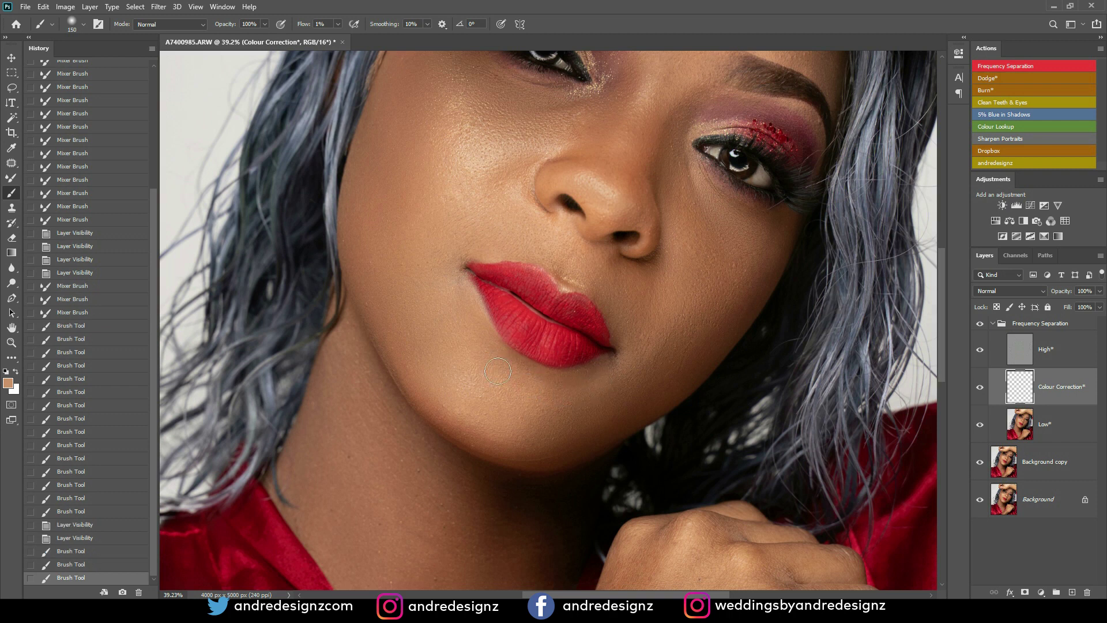
{"action": "left_click_drag", "start_coordinate": [476, 344], "coordinate": [462, 316]}
{"action": "mouse_move", "coordinate": [459, 310]}
{"action": "left_mouse_down"}
{"action": "mouse_move", "coordinate": [449, 273]}
{"action": "mouse_move", "coordinate": [461, 300]}
{"action": "left_mouse_up"}
{"action": "left_click_drag", "start_coordinate": [468, 311], "coordinate": [482, 301]}
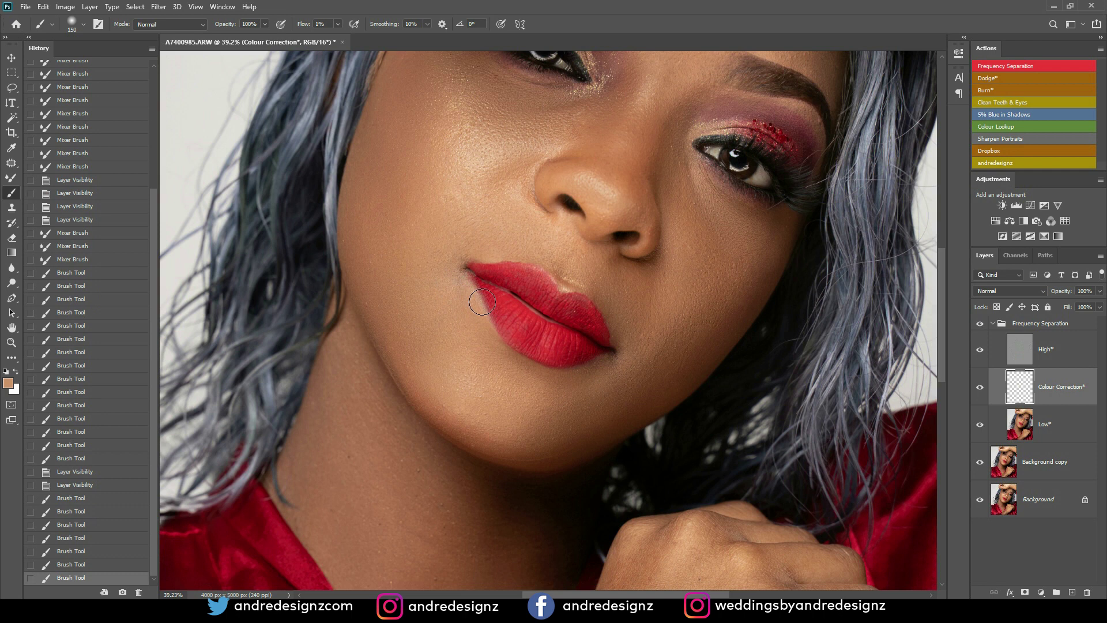
Centre the view on the lips, compare with and without correction, and paint faint tone onto the chin
{"action": "scroll", "coordinate": [490, 307], "scroll_direction": "down", "scroll_amount": 3}
{"action": "scroll", "coordinate": [753, 324], "scroll_direction": "up", "scroll_amount": 8}
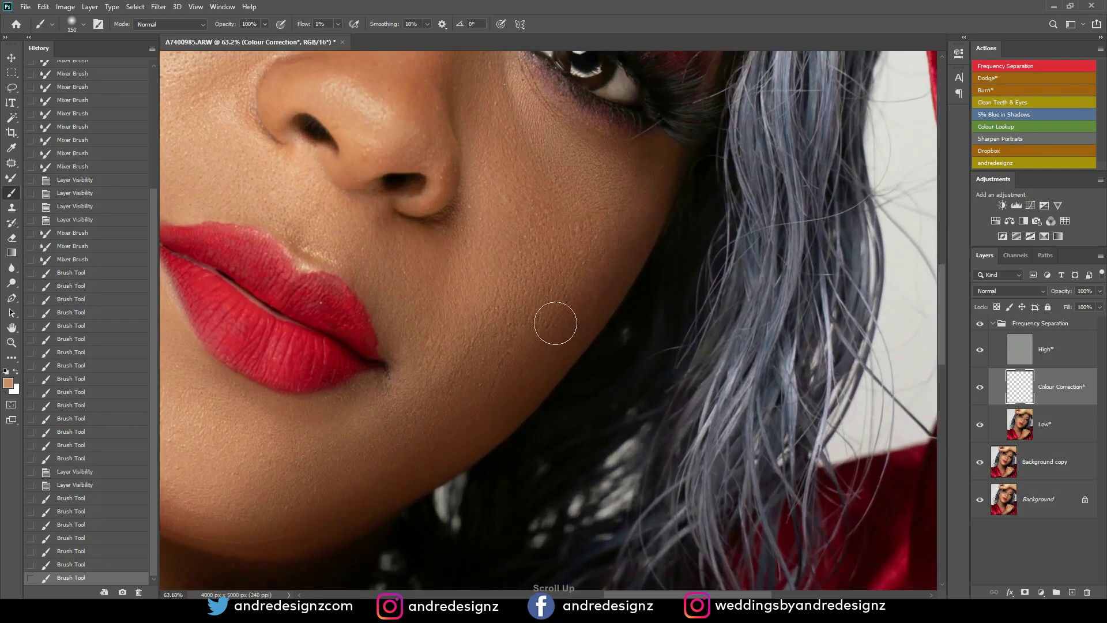
{"action": "left_click_drag", "start_coordinate": [383, 321], "coordinate": [691, 357]}
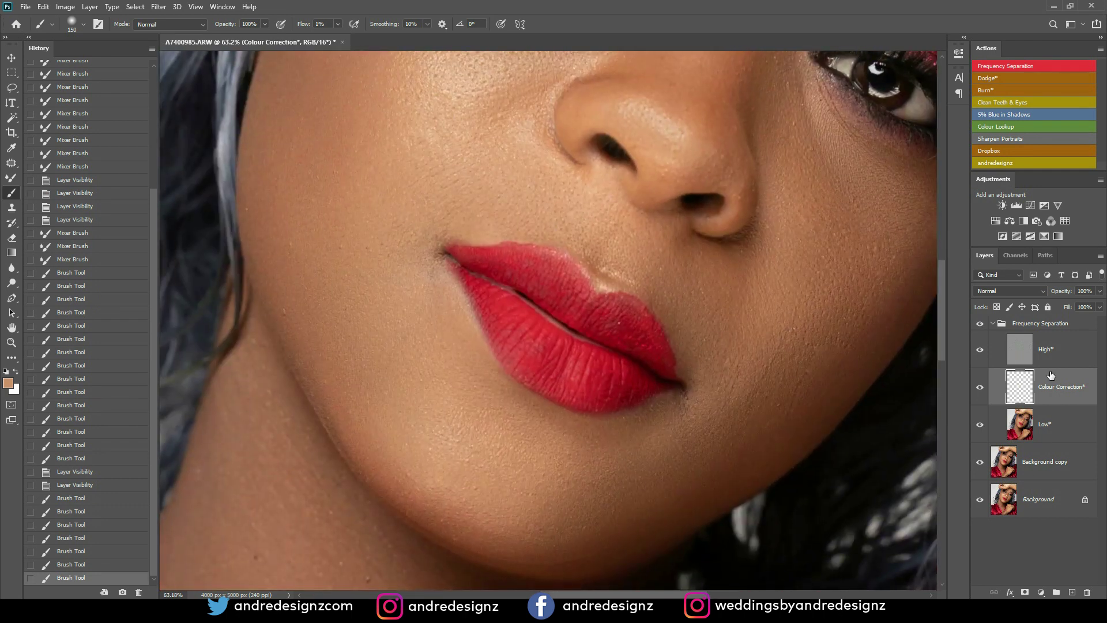
{"action": "left_click", "coordinate": [979, 389]}
{"action": "left_click", "coordinate": [978, 389]}
{"action": "left_click", "coordinate": [979, 389]}
{"action": "left_click", "coordinate": [980, 395]}
{"action": "mouse_move", "coordinate": [482, 403]}
{"action": "left_mouse_down"}
{"action": "mouse_move", "coordinate": [462, 388]}
{"action": "mouse_move", "coordinate": [470, 396]}
{"action": "left_mouse_up"}
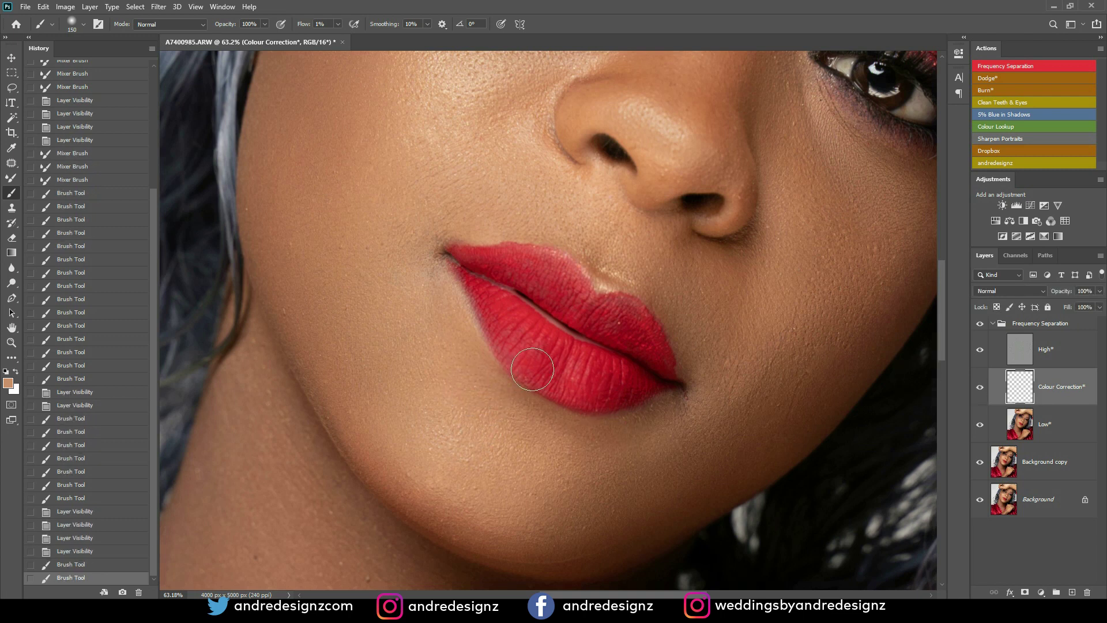
{"action": "scroll", "coordinate": [533, 369], "scroll_direction": "up", "scroll_amount": 5}
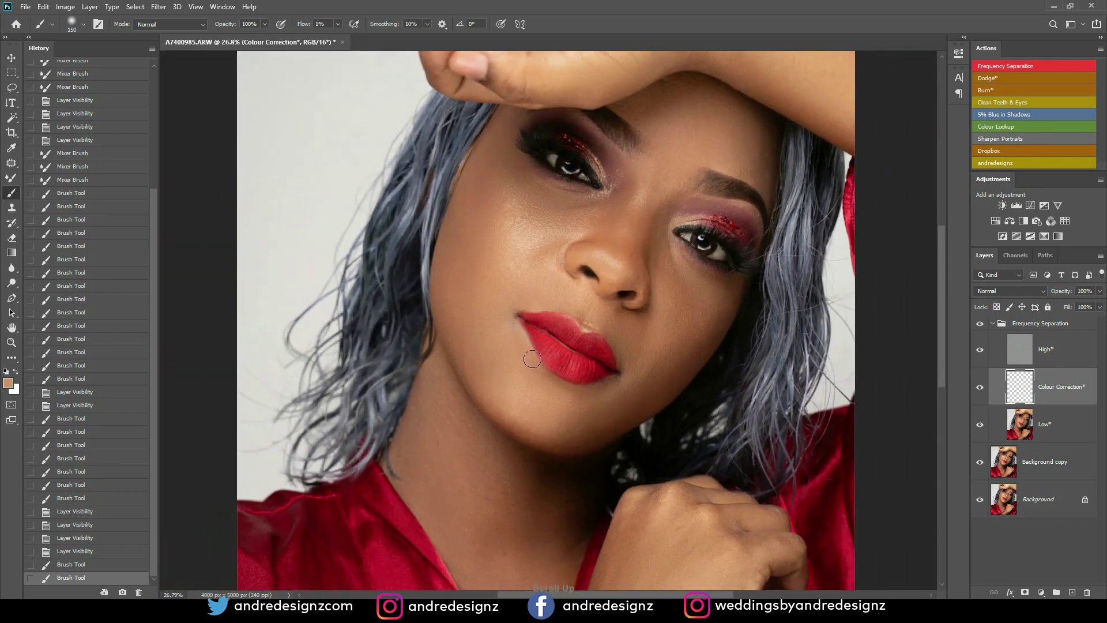
{"action": "scroll", "coordinate": [585, 383], "scroll_direction": "up", "scroll_amount": 3}
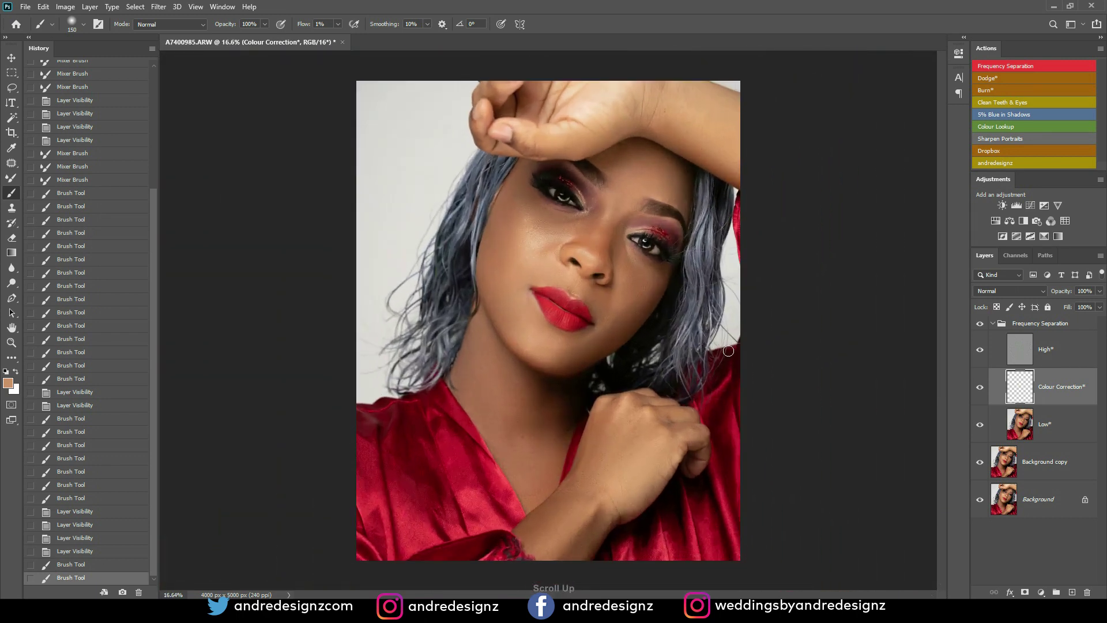
Collapse the Frequency Separation group and add a Dodge layer for brightening
{"action": "left_click", "coordinate": [990, 327]}
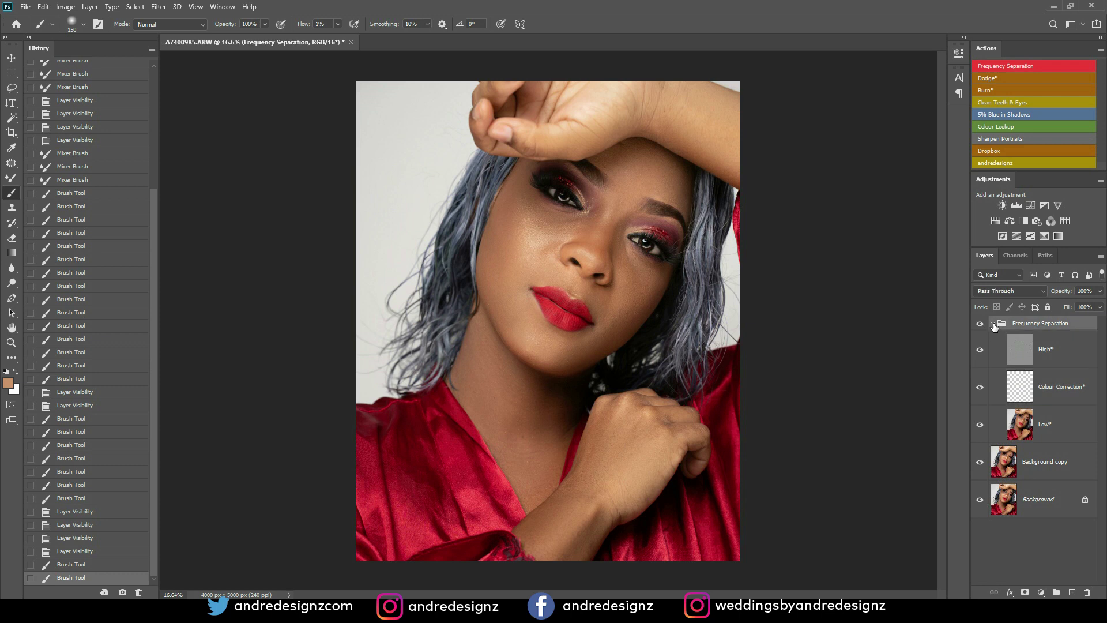
{"action": "left_click", "coordinate": [992, 324]}
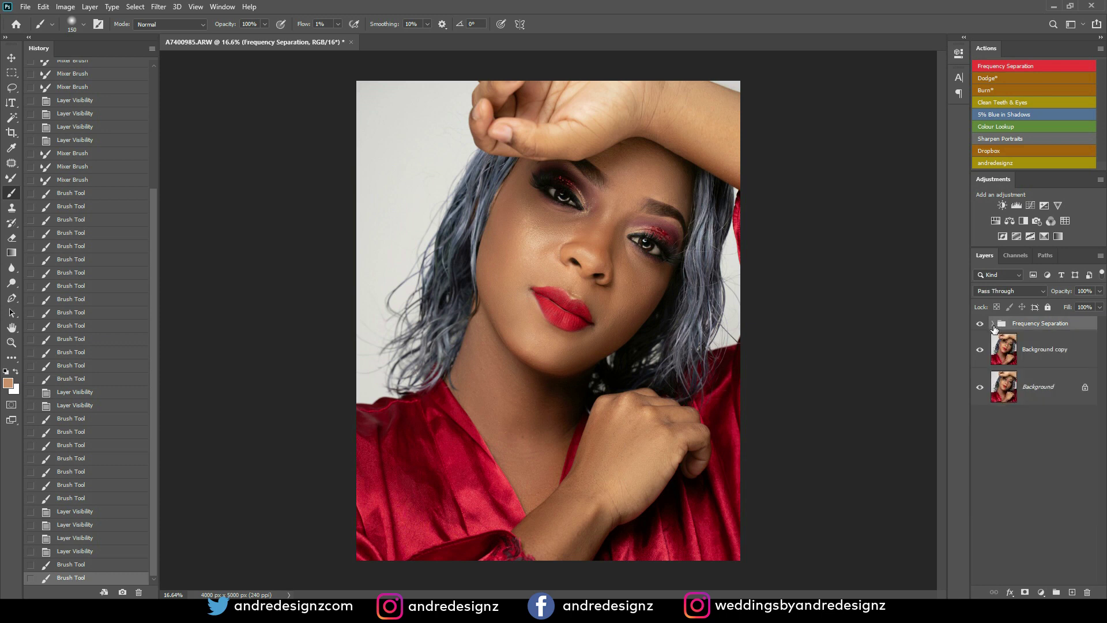
{"action": "left_click", "coordinate": [988, 79]}
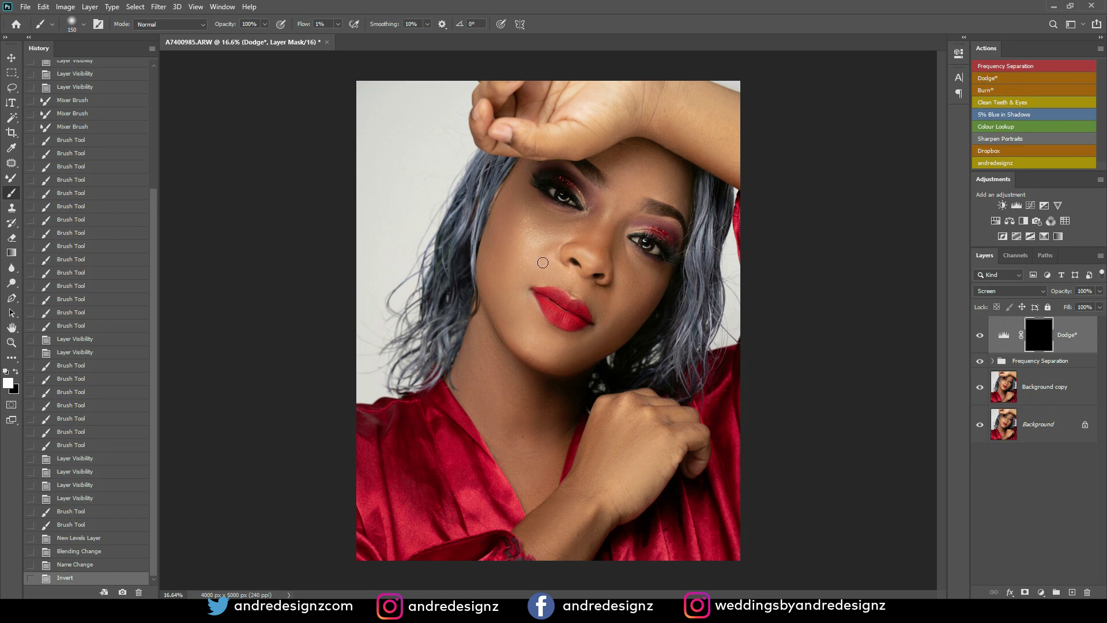
{"action": "scroll", "coordinate": [543, 262], "scroll_direction": "down", "scroll_amount": 2}
{"action": "scroll", "coordinate": [664, 184], "scroll_direction": "down", "scroll_amount": 2}
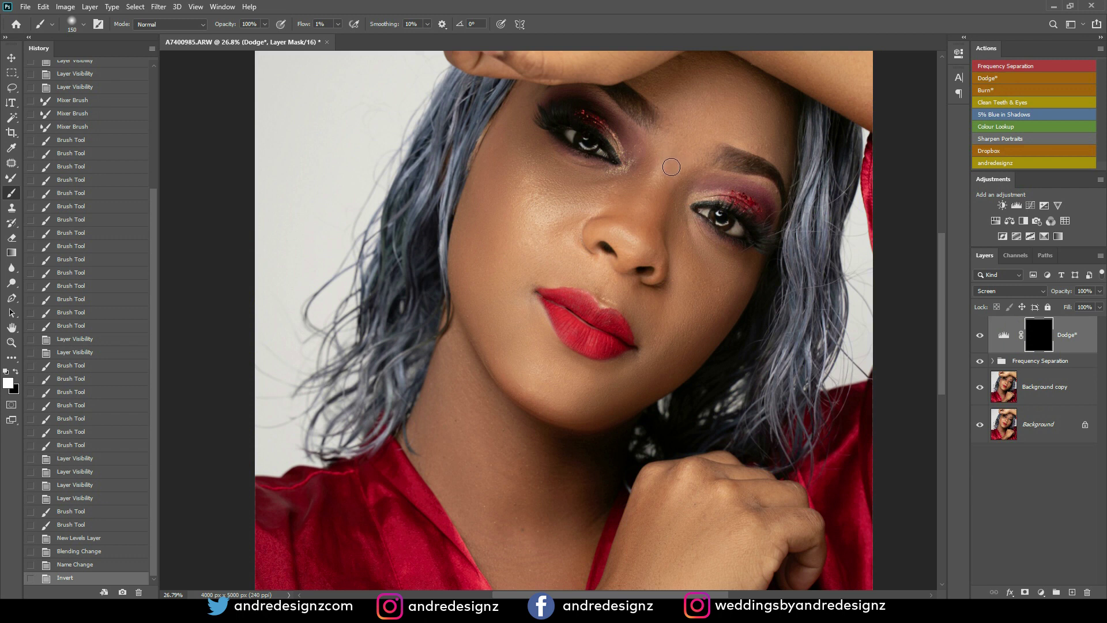
Brighten the skin near the nose and the nose bridge at brush size 175, then compare
{"action": "left_click_drag", "start_coordinate": [671, 164], "coordinate": [662, 169]}
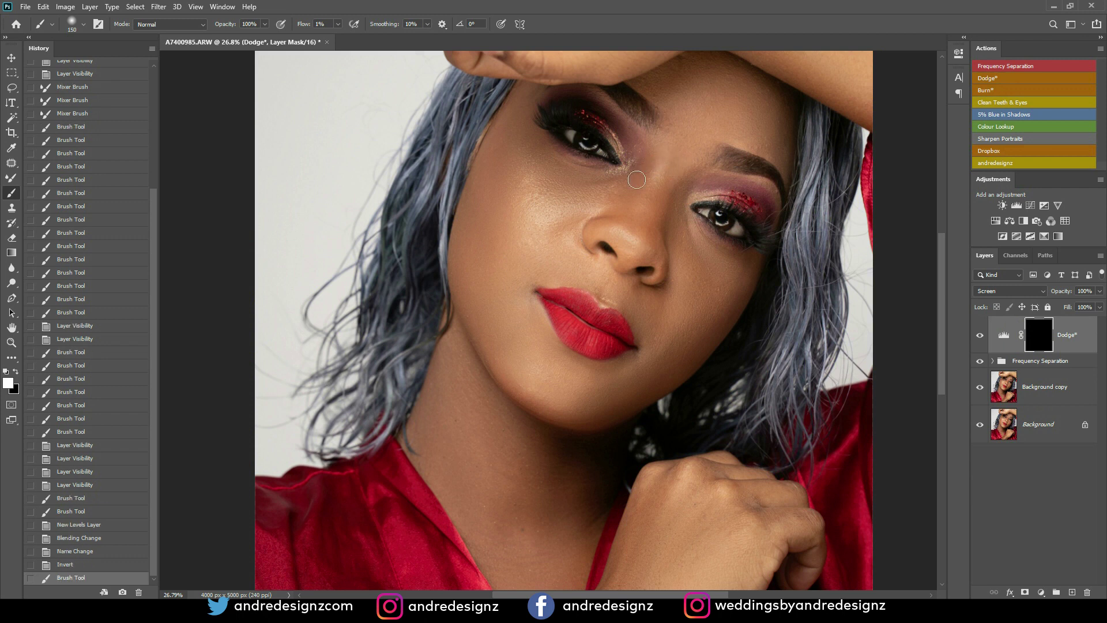
{"action": "key", "text": "bracketright"}
{"action": "key", "text": "bracketright"}
{"action": "key", "text": "bracketright"}
{"action": "key", "text": "bracketleft"}
{"action": "key", "text": "bracketleft"}
{"action": "key", "text": "bracketleft"}
{"action": "left_click_drag", "start_coordinate": [652, 212], "coordinate": [601, 226]}
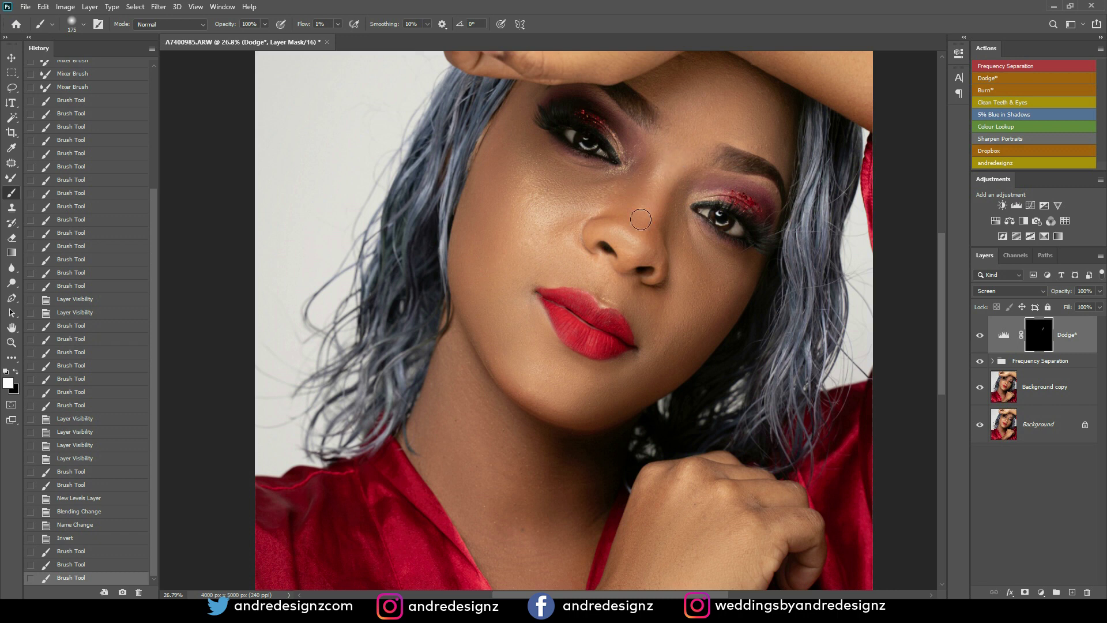
{"action": "left_click_drag", "start_coordinate": [645, 231], "coordinate": [642, 223]}
{"action": "left_click_drag", "start_coordinate": [643, 222], "coordinate": [659, 205]}
{"action": "left_click", "coordinate": [980, 336]}
{"action": "left_click", "coordinate": [980, 336]}
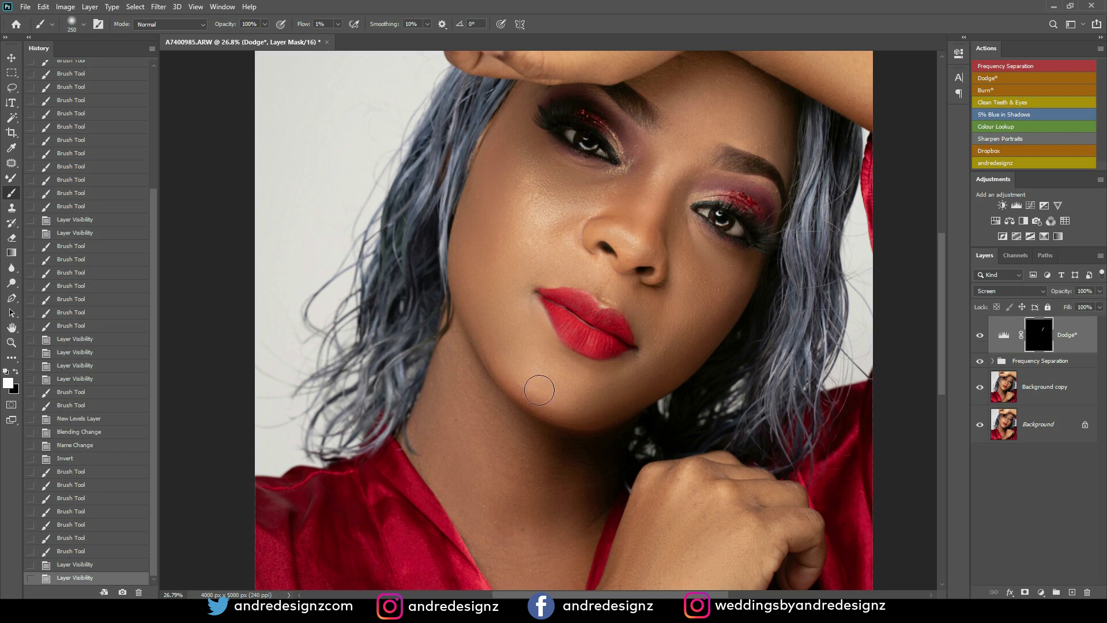
Dodge the chin, upper cheek, area under the left eye and cheek below the eye
{"action": "key", "text": "bracketright"}
{"action": "key", "text": "bracketright"}
{"action": "mouse_move", "coordinate": [575, 402]}
{"action": "left_mouse_down"}
{"action": "mouse_move", "coordinate": [527, 374]}
{"action": "mouse_move", "coordinate": [574, 403]}
{"action": "mouse_move", "coordinate": [526, 351]}
{"action": "left_mouse_up"}
{"action": "key", "text": "bracketleft"}
{"action": "left_click_drag", "start_coordinate": [524, 205], "coordinate": [563, 173]}
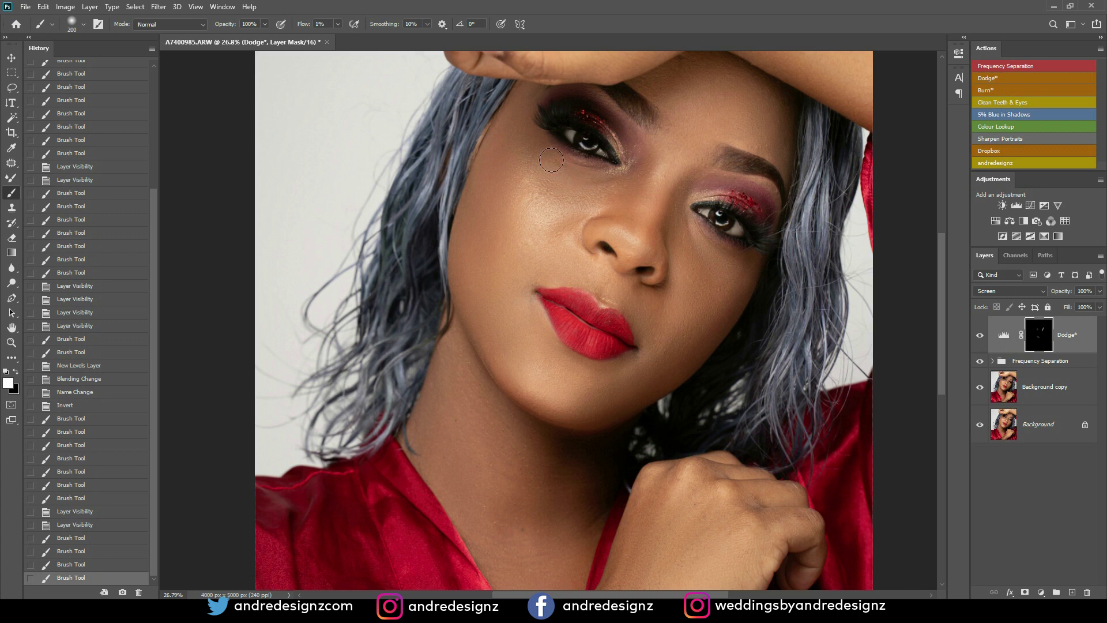
{"action": "left_click_drag", "start_coordinate": [556, 183], "coordinate": [566, 203]}
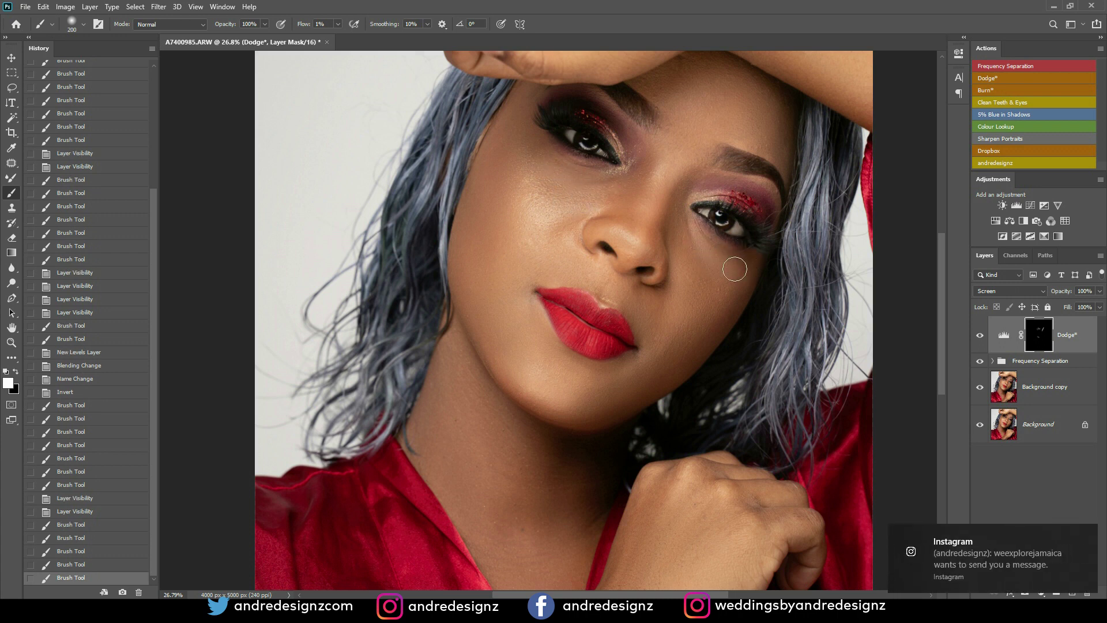
{"action": "mouse_move", "coordinate": [699, 260]}
{"action": "left_mouse_down"}
{"action": "mouse_move", "coordinate": [737, 269]}
{"action": "mouse_move", "coordinate": [697, 257]}
{"action": "mouse_move", "coordinate": [705, 280]}
{"action": "mouse_move", "coordinate": [737, 262]}
{"action": "mouse_move", "coordinate": [696, 237]}
{"action": "mouse_move", "coordinate": [722, 286]}
{"action": "mouse_move", "coordinate": [695, 290]}
{"action": "mouse_move", "coordinate": [703, 272]}
{"action": "mouse_move", "coordinate": [705, 303]}
{"action": "left_mouse_up"}
Brighten the neck with a 300 brush, then toggle the Dodge layer to compare
{"action": "key", "text": "bracketright"}
{"action": "key", "text": "bracketright"}
{"action": "mouse_move", "coordinate": [497, 445]}
{"action": "left_mouse_down"}
{"action": "mouse_move", "coordinate": [463, 390]}
{"action": "mouse_move", "coordinate": [509, 524]}
{"action": "mouse_move", "coordinate": [501, 500]}
{"action": "left_mouse_up"}
{"action": "mouse_move", "coordinate": [500, 500]}
{"action": "left_mouse_down"}
{"action": "mouse_move", "coordinate": [532, 496]}
{"action": "mouse_move", "coordinate": [564, 309]}
{"action": "mouse_move", "coordinate": [576, 421]}
{"action": "mouse_move", "coordinate": [591, 299]}
{"action": "mouse_move", "coordinate": [601, 403]}
{"action": "left_mouse_up"}
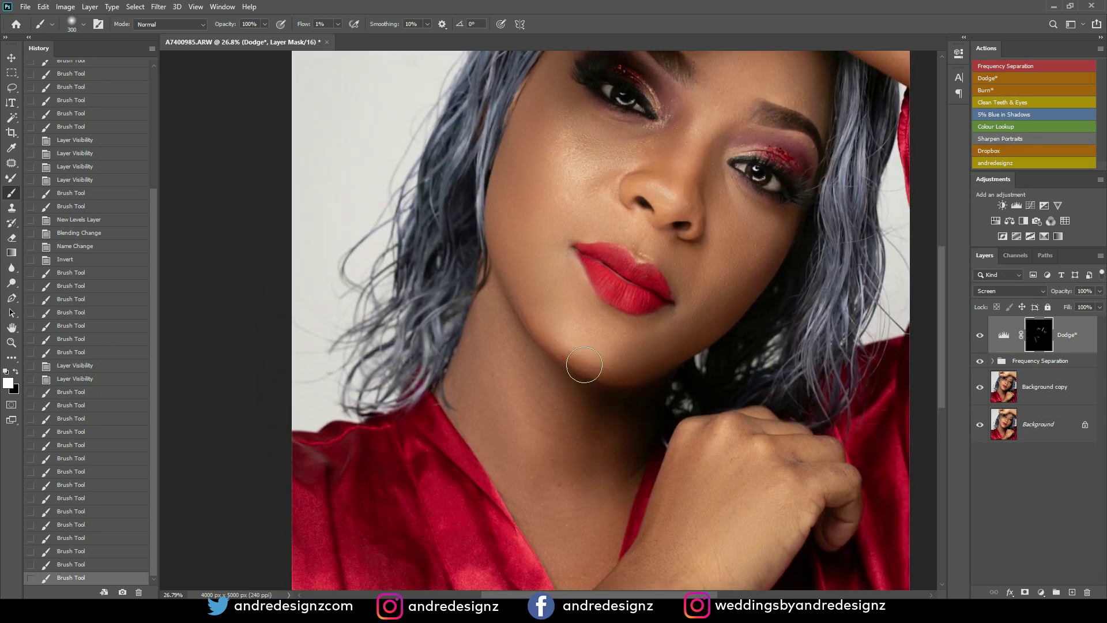
{"action": "scroll", "coordinate": [584, 365], "scroll_direction": "down", "scroll_amount": 3}
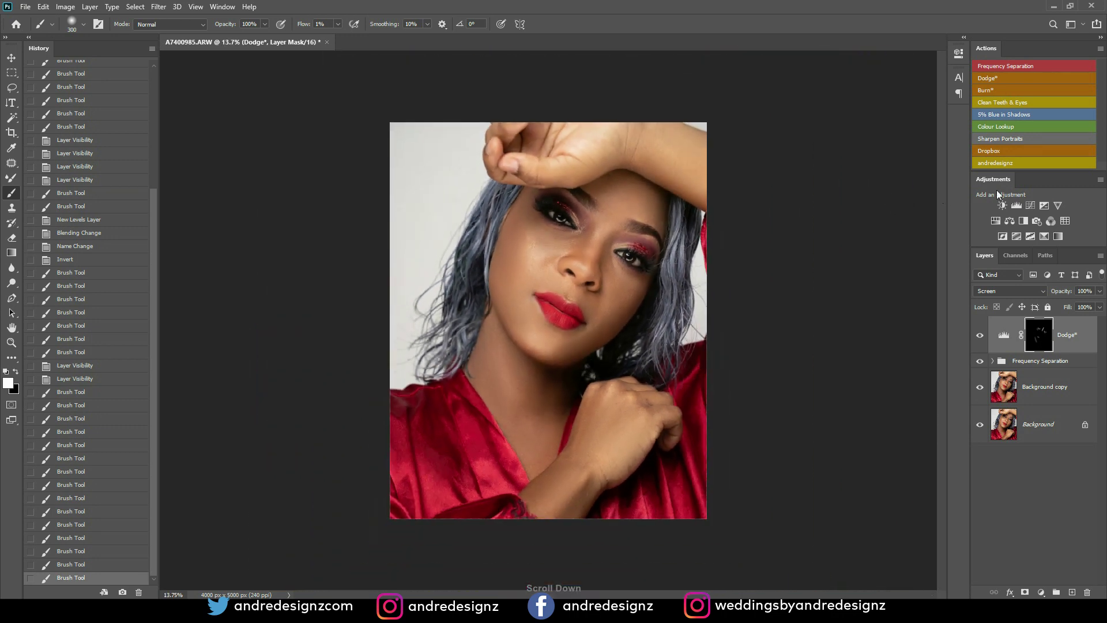
{"action": "left_click", "coordinate": [979, 335]}
{"action": "left_click", "coordinate": [981, 338]}
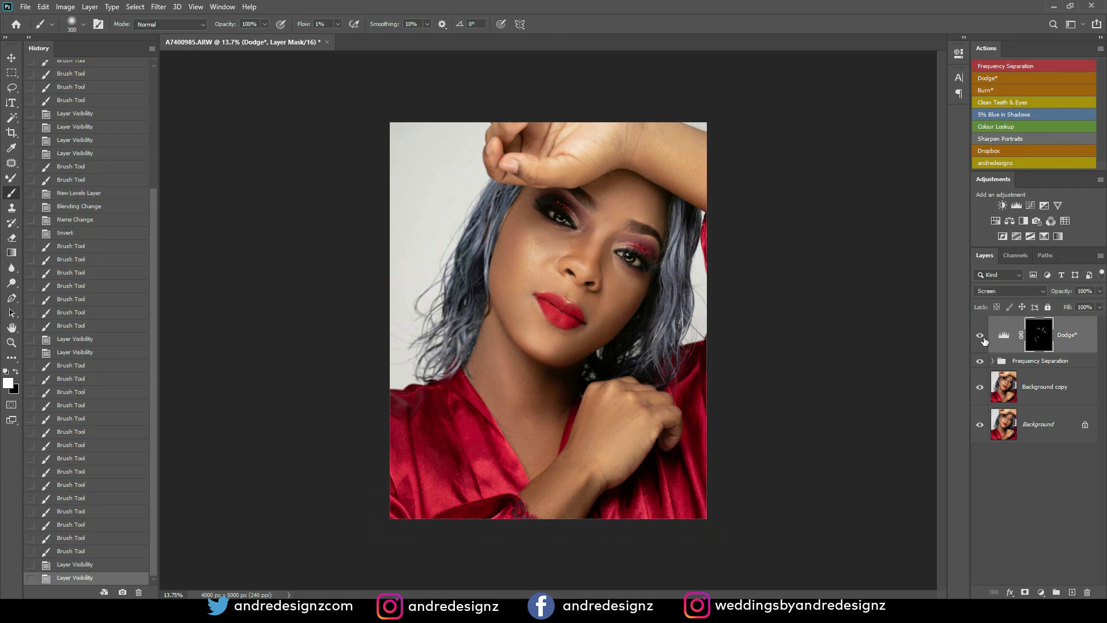
{"action": "left_click", "coordinate": [980, 338]}
{"action": "left_click", "coordinate": [981, 338]}
{"action": "scroll", "coordinate": [1003, 72], "scroll_direction": "down", "scroll_amount": 1}
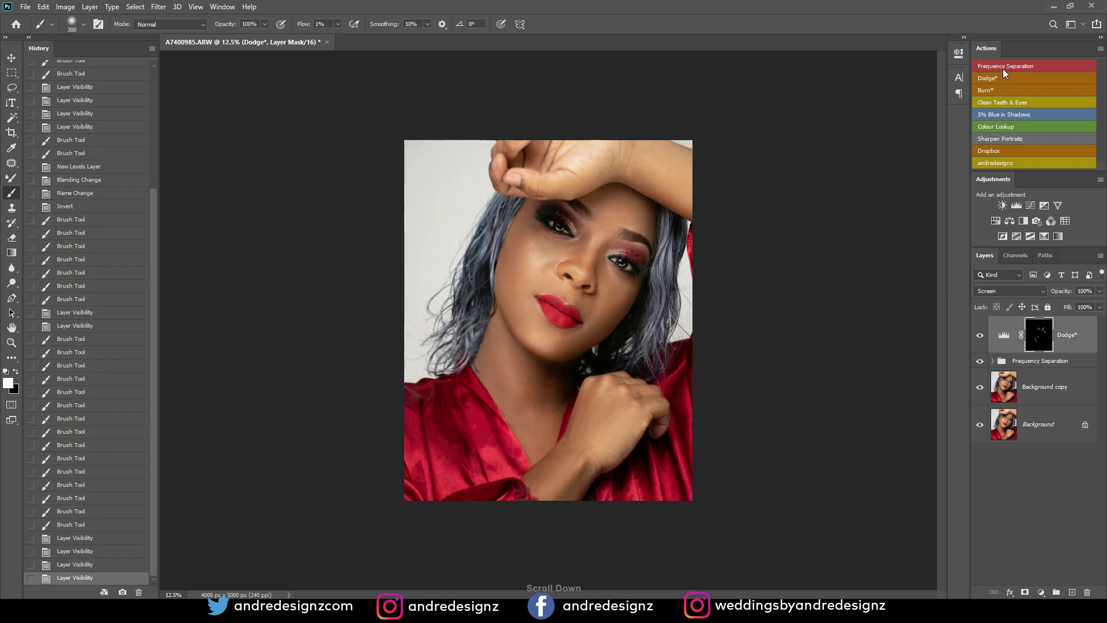
Add a Burn layer and darken the chin at 600 px, then the cheek and jaw at 300 px
{"action": "left_click", "coordinate": [993, 90]}
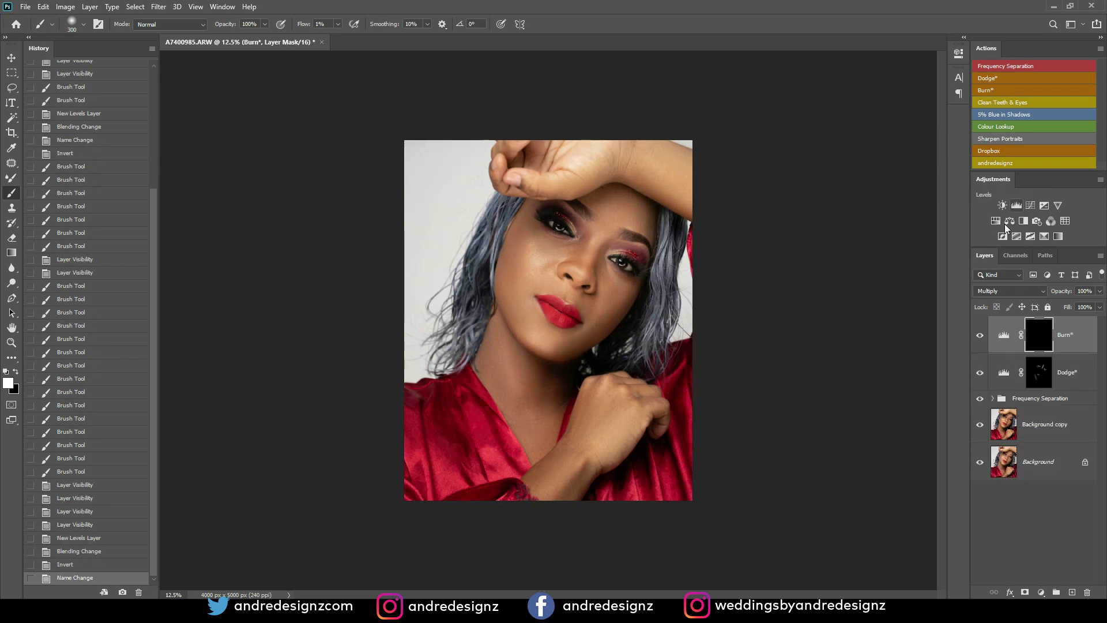
{"action": "key", "text": "bracketright"}
{"action": "key", "text": "bracketright"}
{"action": "key", "text": "bracketright"}
{"action": "left_click_drag", "start_coordinate": [517, 311], "coordinate": [536, 322]}
{"action": "scroll", "coordinate": [575, 280], "scroll_direction": "up", "scroll_amount": 2}
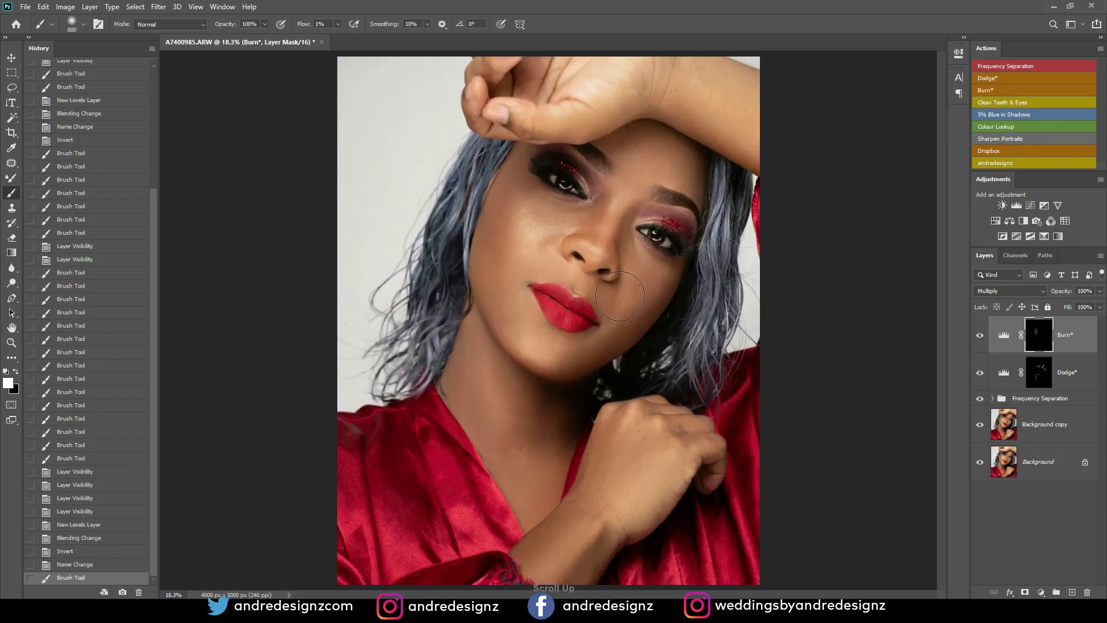
{"action": "key", "text": "bracketleft"}
{"action": "key", "text": "bracketleft"}
{"action": "key", "text": "bracketleft"}
{"action": "left_click_drag", "start_coordinate": [655, 306], "coordinate": [634, 317]}
{"action": "mouse_move", "coordinate": [631, 323]}
{"action": "left_mouse_down"}
{"action": "mouse_move", "coordinate": [618, 338]}
{"action": "mouse_move", "coordinate": [628, 331]}
{"action": "left_mouse_up"}
{"action": "mouse_move", "coordinate": [631, 329]}
{"action": "left_mouse_down"}
{"action": "mouse_move", "coordinate": [668, 282]}
{"action": "mouse_move", "coordinate": [619, 349]}
{"action": "mouse_move", "coordinate": [660, 291]}
{"action": "mouse_move", "coordinate": [633, 316]}
{"action": "left_mouse_up"}
Burn the left cheek and temple at 400 px, then under the eyes at 175 px
{"action": "key", "text": "bracketright"}
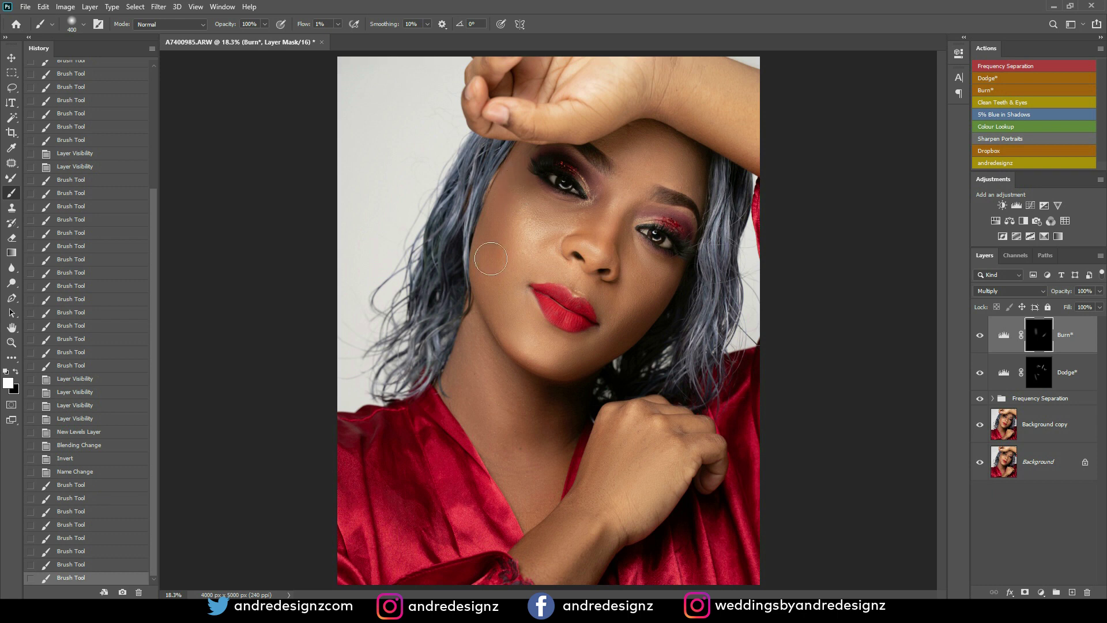
{"action": "left_click_drag", "start_coordinate": [490, 258], "coordinate": [495, 233]}
{"action": "left_click_drag", "start_coordinate": [494, 234], "coordinate": [497, 260]}
{"action": "left_click_drag", "start_coordinate": [528, 167], "coordinate": [507, 214]}
{"action": "key", "text": "bracketleft"}
{"action": "key", "text": "bracketleft"}
{"action": "key", "text": "bracketleft"}
{"action": "mouse_move", "coordinate": [607, 192]}
{"action": "left_mouse_down"}
{"action": "mouse_move", "coordinate": [593, 221]}
{"action": "mouse_move", "coordinate": [631, 228]}
{"action": "left_mouse_up"}
Burn the forehead at 300 px, then the neck and hand at 500 px
{"action": "key", "text": "bracketright"}
{"action": "key", "text": "bracketright"}
{"action": "key", "text": "bracketright"}
{"action": "left_click_drag", "start_coordinate": [641, 139], "coordinate": [614, 149]}
{"action": "mouse_move", "coordinate": [663, 153]}
{"action": "left_mouse_down"}
{"action": "mouse_move", "coordinate": [699, 168]}
{"action": "mouse_move", "coordinate": [698, 187]}
{"action": "left_mouse_up"}
{"action": "key", "text": "bracketright"}
{"action": "key", "text": "bracketright"}
{"action": "mouse_move", "coordinate": [486, 391]}
{"action": "left_mouse_down"}
{"action": "mouse_move", "coordinate": [476, 365]}
{"action": "mouse_move", "coordinate": [468, 387]}
{"action": "mouse_move", "coordinate": [478, 408]}
{"action": "left_mouse_up"}
{"action": "left_click_drag", "start_coordinate": [612, 467], "coordinate": [637, 450]}
Toggle the Burn and Dodge layers off and on to compare their effect
{"action": "left_click", "coordinate": [978, 340]}
{"action": "left_click", "coordinate": [979, 340]}
{"action": "left_click", "coordinate": [980, 375]}
{"action": "left_click", "coordinate": [980, 375]}
Group the Burn and Dodge layers and rename the group D&B
{"action": "left_click", "coordinate": [1066, 371]}
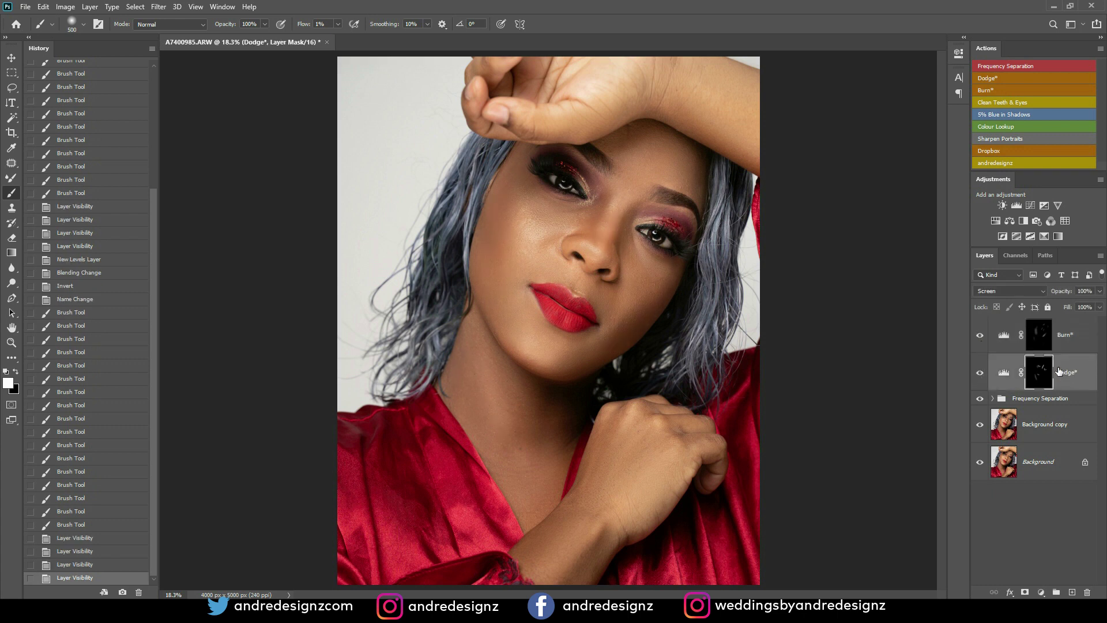
{"action": "left_click", "coordinate": [1067, 335]}
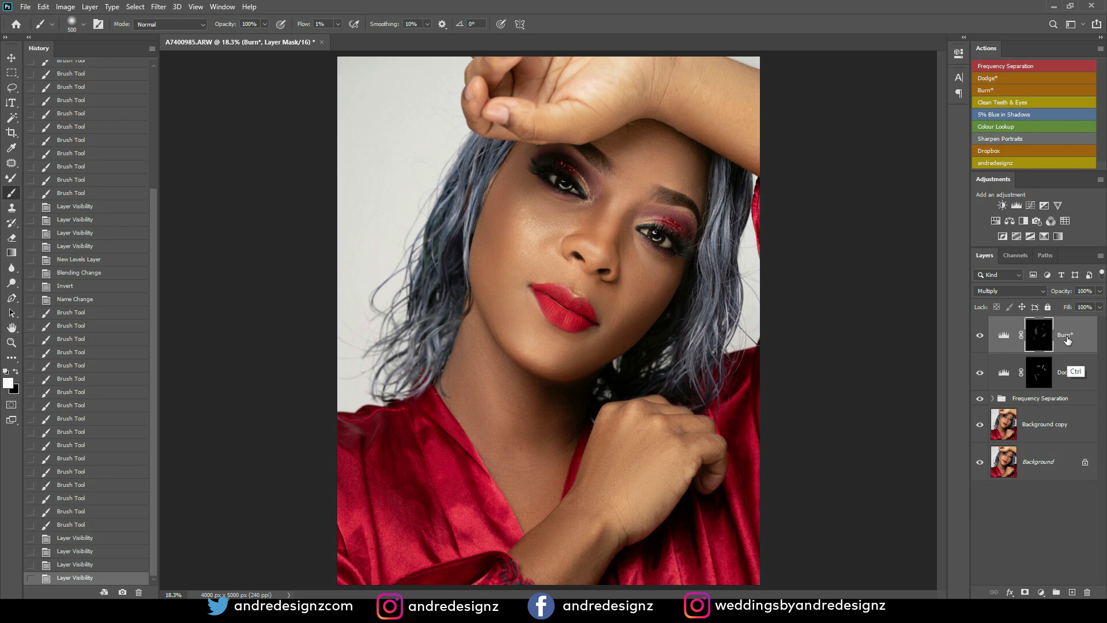
{"action": "left_click", "coordinate": [1066, 373], "text": "ctrl"}
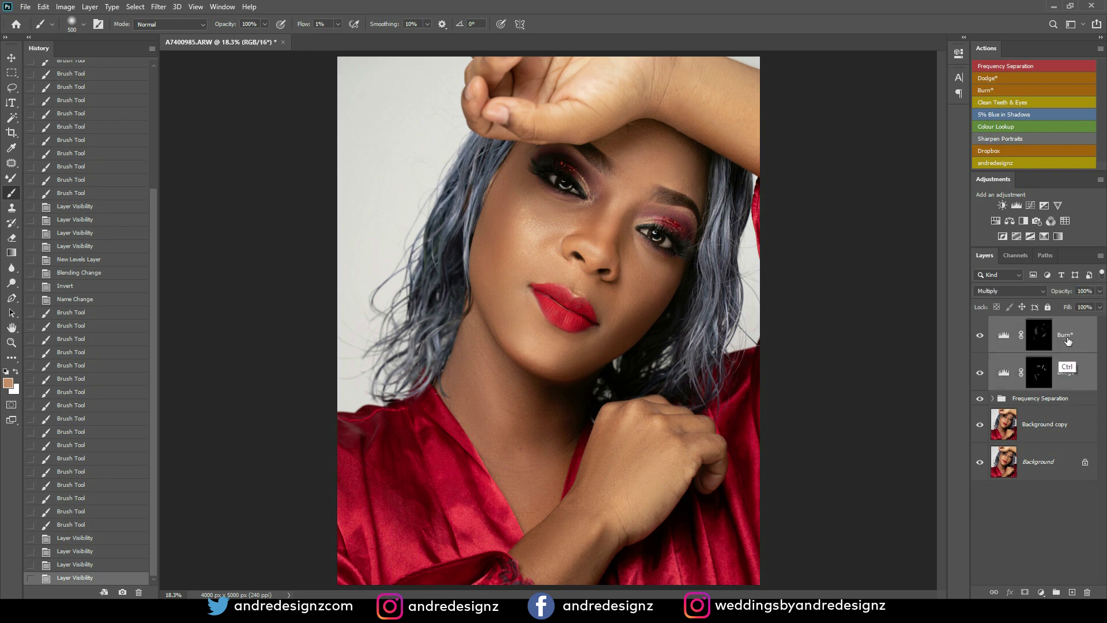
{"action": "key", "text": "ctrl+g"}
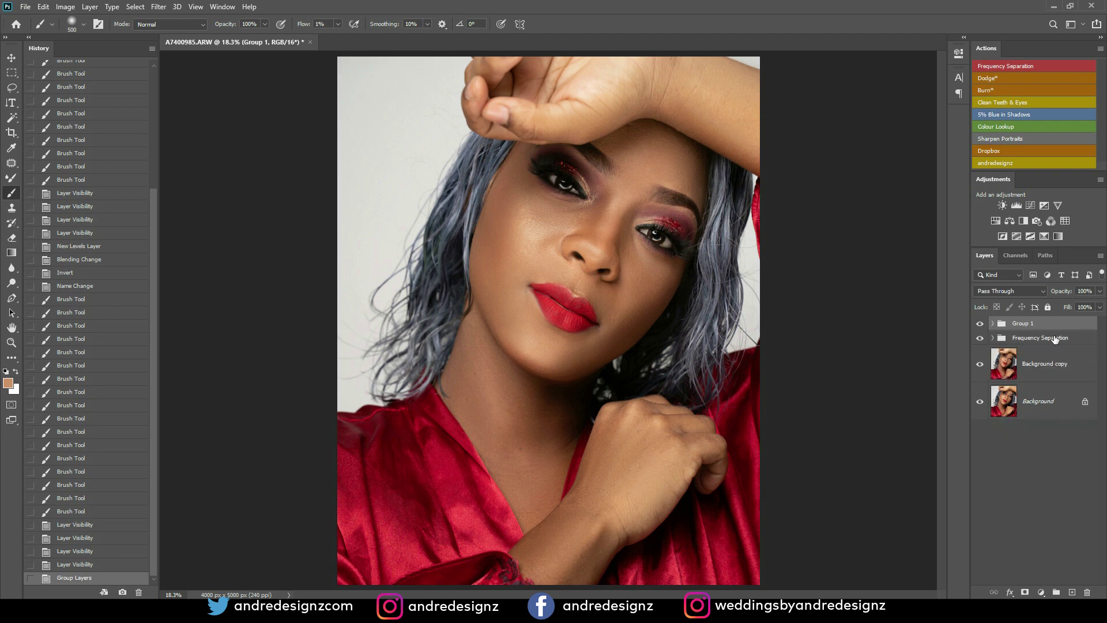
{"action": "left_click", "coordinate": [979, 324]}
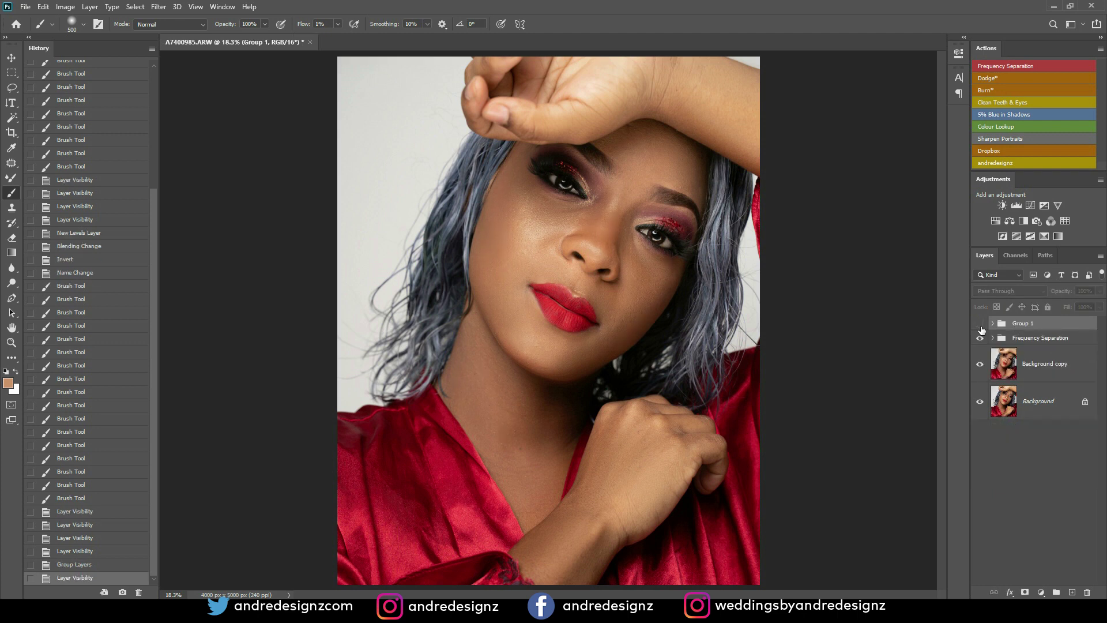
{"action": "left_click", "coordinate": [980, 324]}
{"action": "double_click", "coordinate": [1022, 323]}
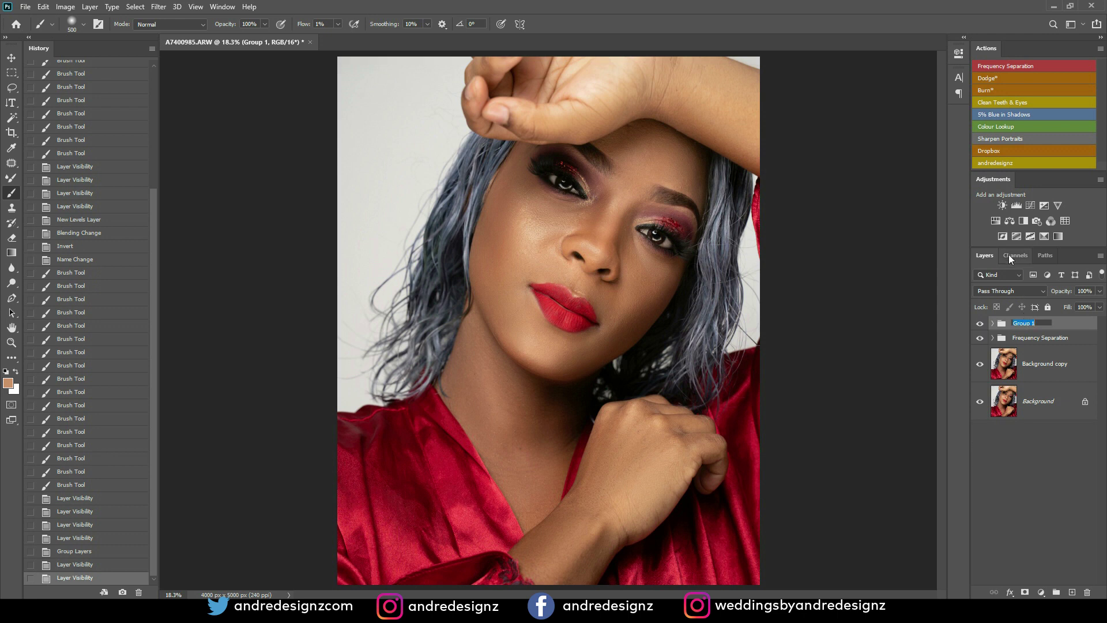
{"action": "type", "text": "D&B"}
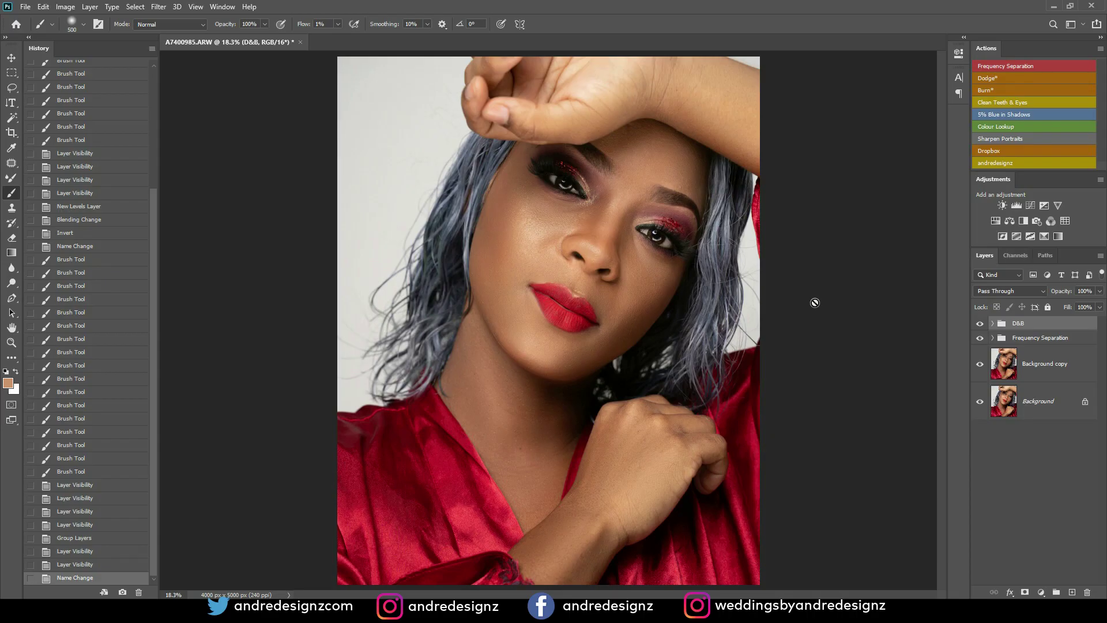
Compare the D&B group on and off, then duplicate the stamped Layer 1 as Layer 1 copy
{"action": "left_click", "coordinate": [980, 324]}
{"action": "left_click", "coordinate": [980, 324]}
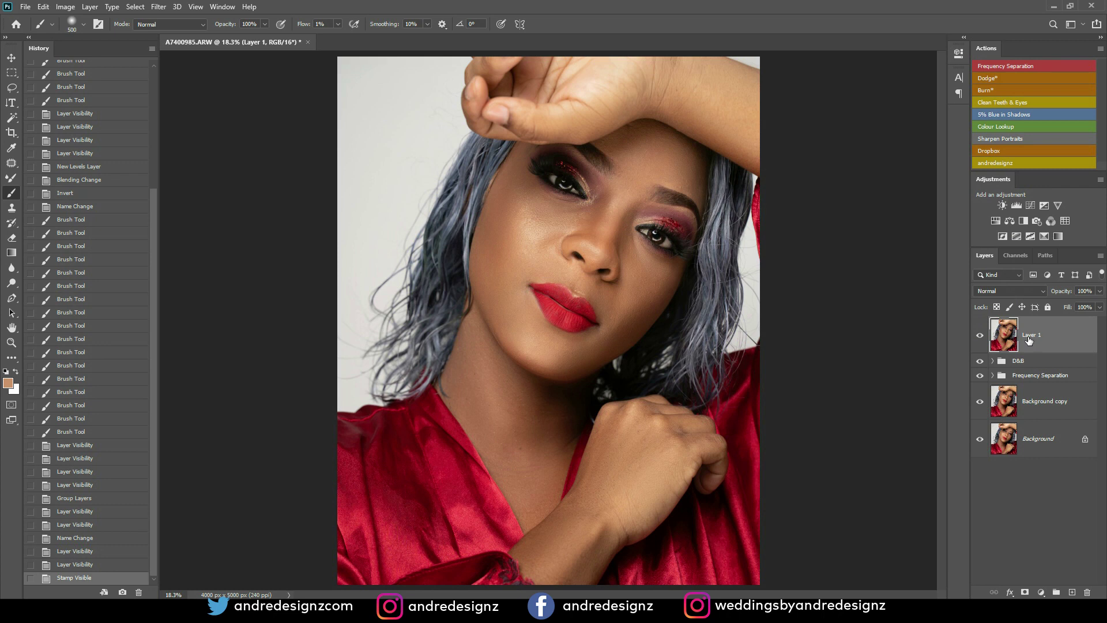
{"action": "left_click_drag", "start_coordinate": [1028, 339], "coordinate": [1071, 592]}
{"action": "left_click", "coordinate": [159, 7]}
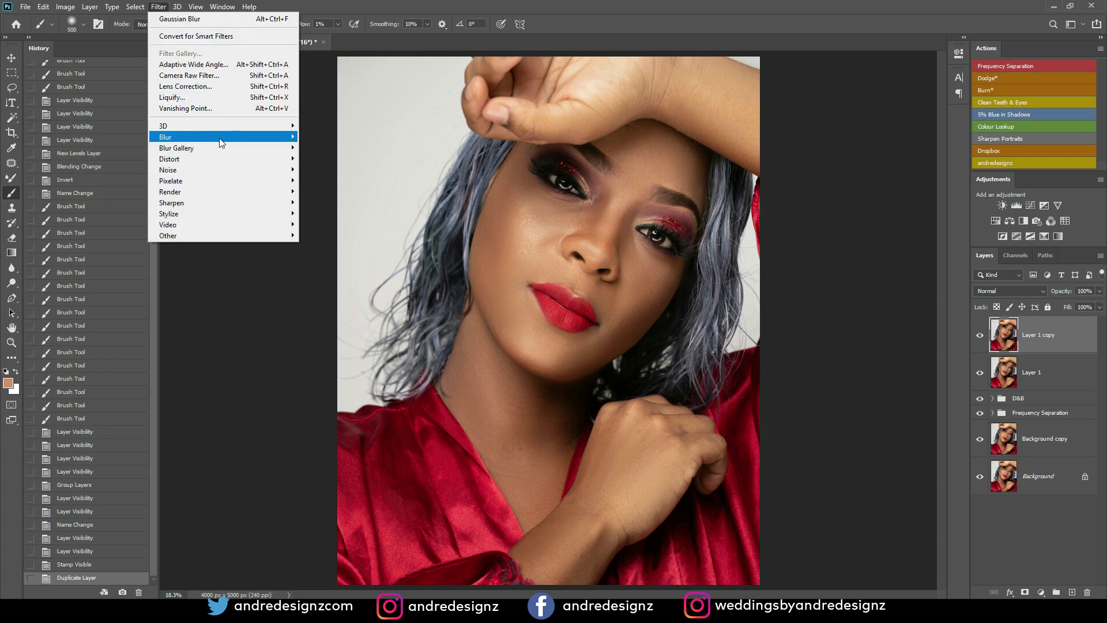
Apply Camera Raw Auto tone settings to Layer 1 copy and raise Dehaze to +7
{"action": "left_click", "coordinate": [234, 76]}
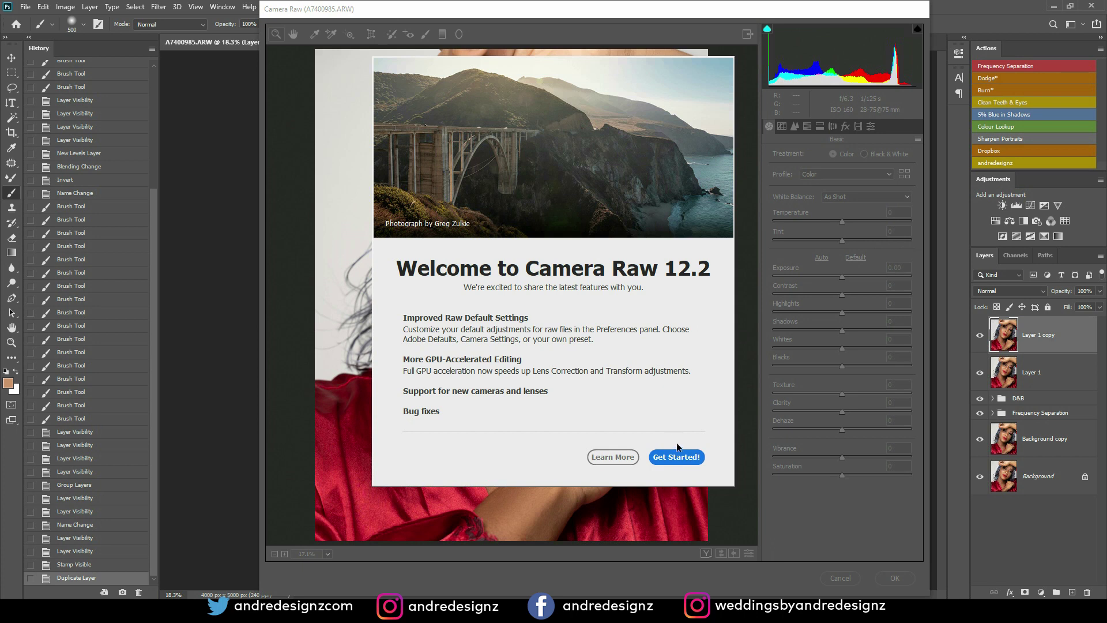
{"action": "left_click", "coordinate": [684, 458]}
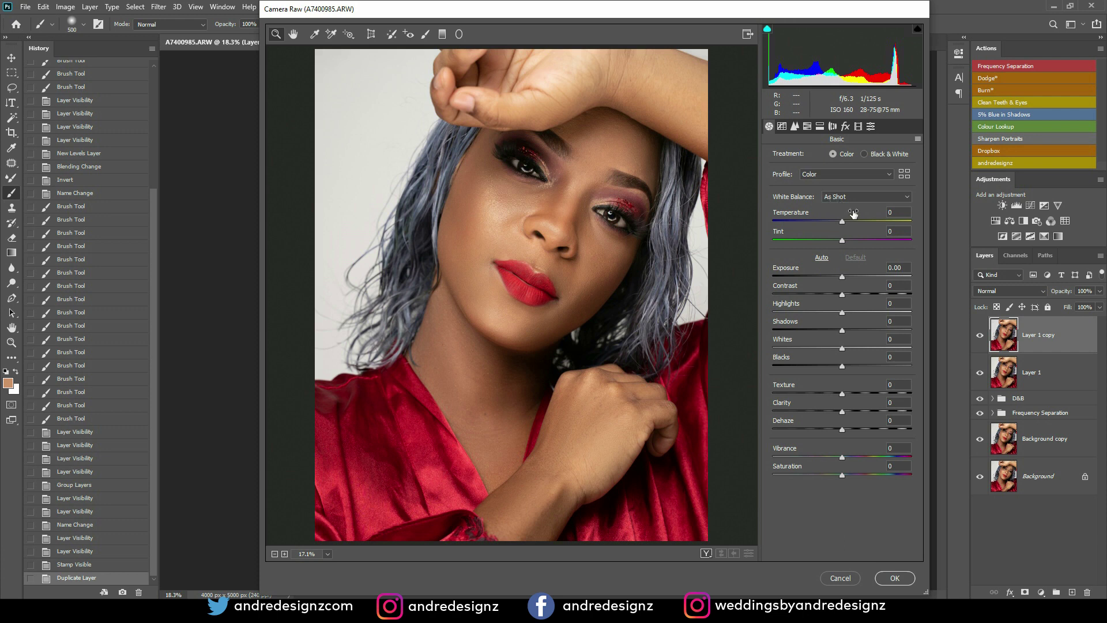
{"action": "left_click", "coordinate": [821, 258]}
{"action": "left_click", "coordinate": [857, 257]}
{"action": "left_click", "coordinate": [821, 258]}
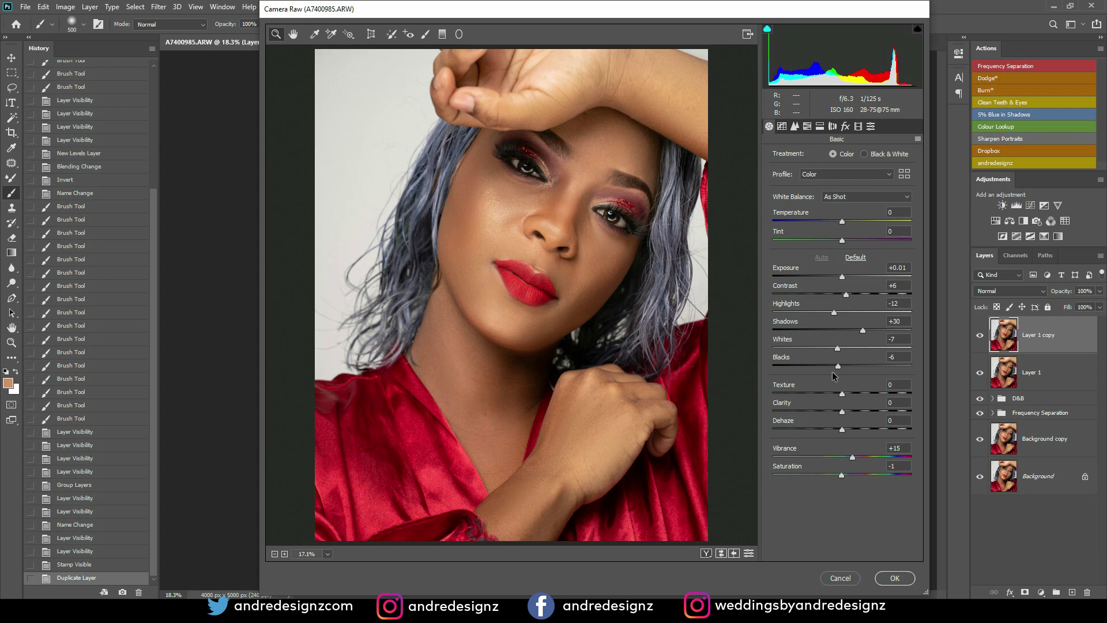
{"action": "left_click_drag", "start_coordinate": [843, 429], "coordinate": [847, 434]}
{"action": "left_click", "coordinate": [858, 128]}
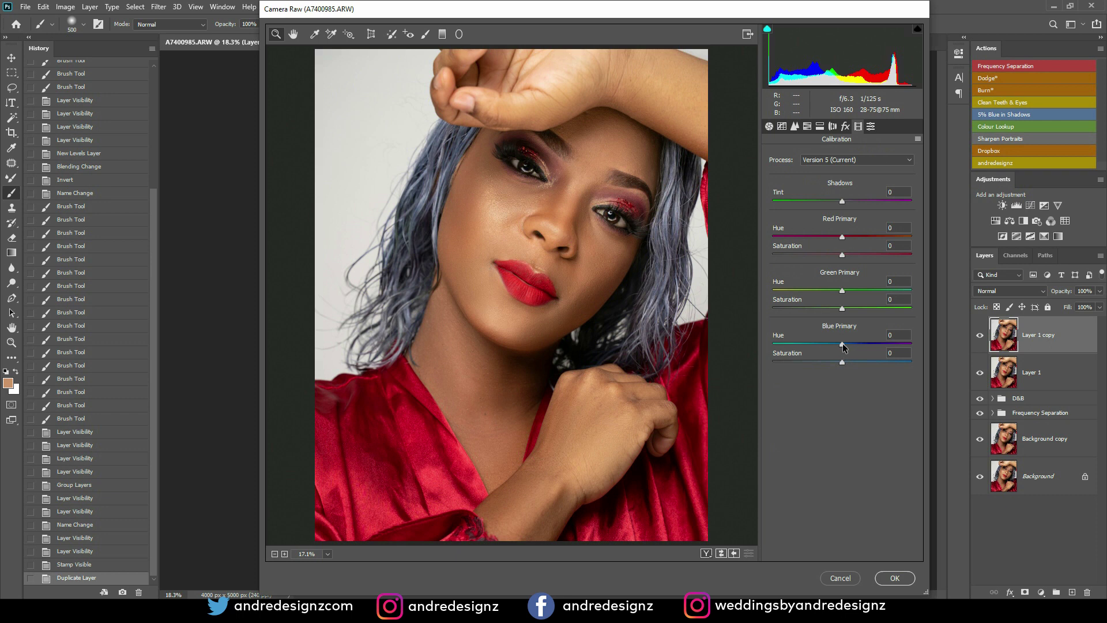
Shift the Blue Primary hue negative, check the Before/After split view, and confirm Camera Raw
{"action": "left_click_drag", "start_coordinate": [842, 346], "coordinate": [832, 348]}
{"action": "left_click", "coordinate": [705, 554]}
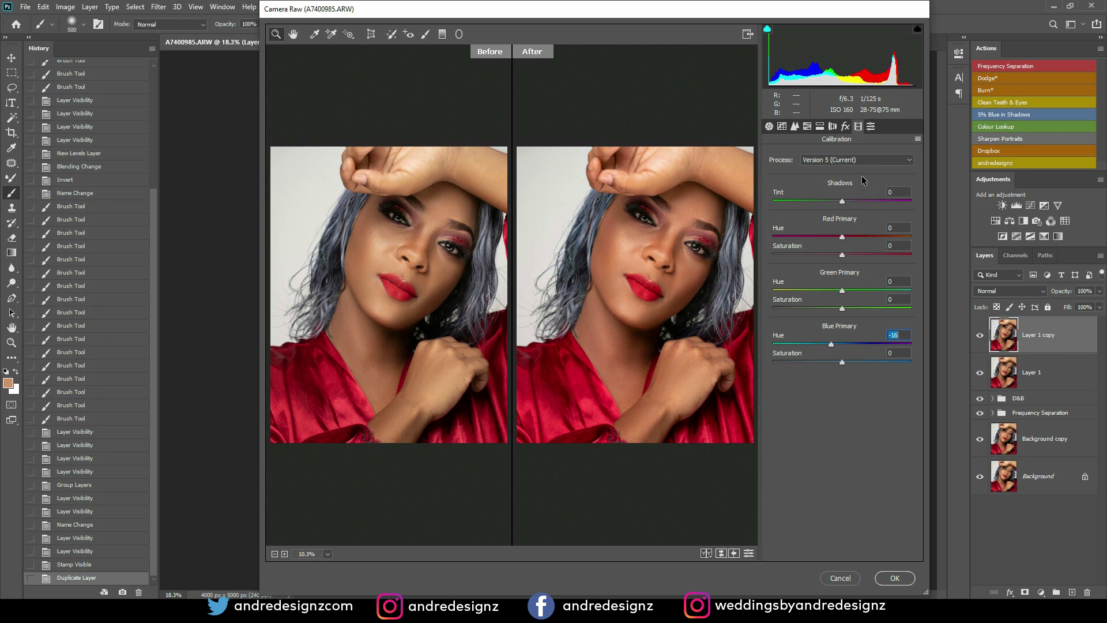
{"action": "left_click", "coordinate": [769, 126]}
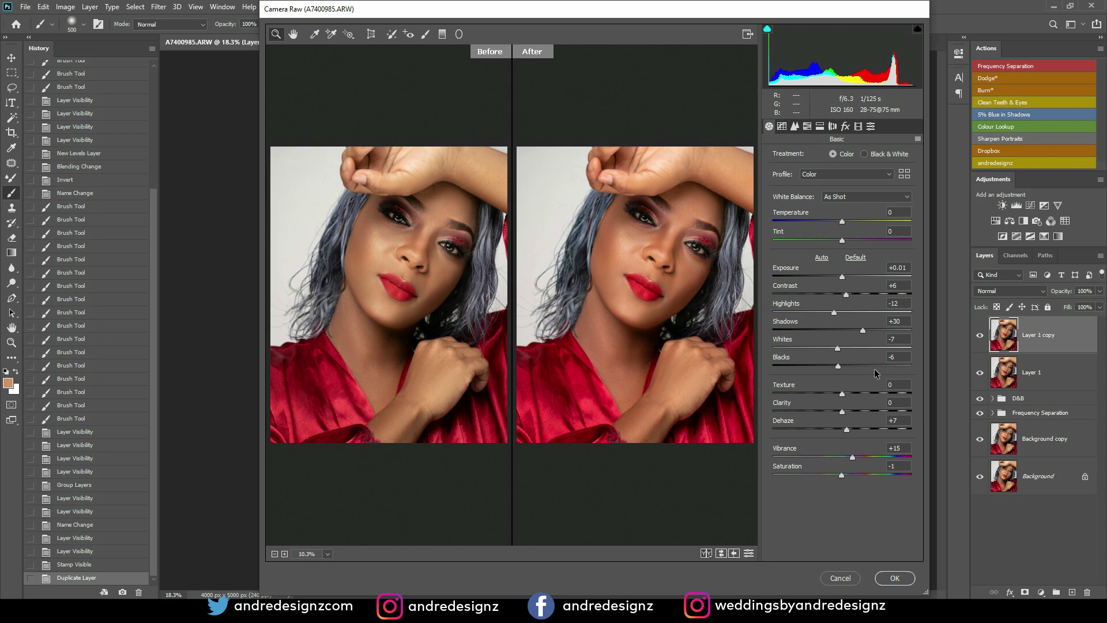
{"action": "left_click", "coordinate": [894, 578]}
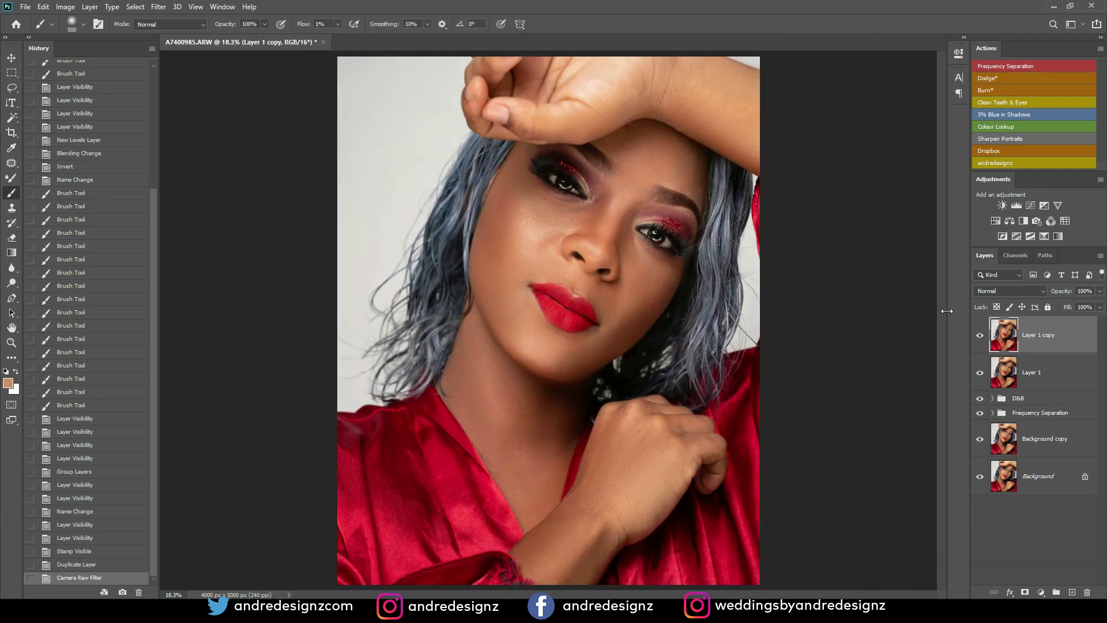
Add an empty Layer 2 and set the brush to 5% flow at 200 px
{"action": "scroll", "coordinate": [947, 310], "scroll_direction": "up", "scroll_amount": 3}
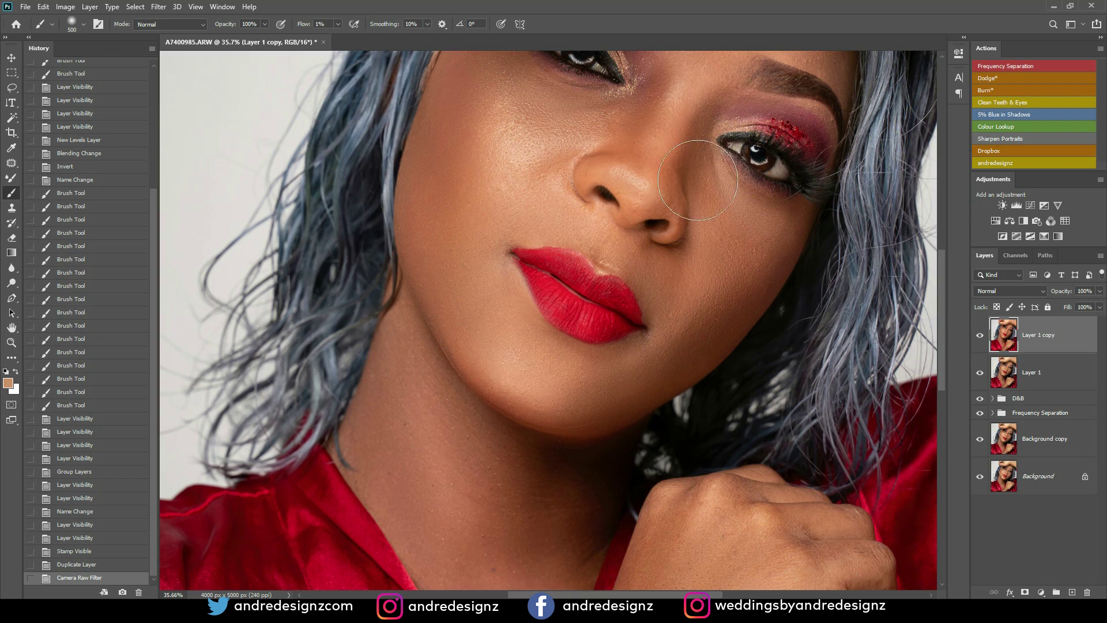
{"action": "scroll", "coordinate": [760, 209], "scroll_direction": "up", "scroll_amount": 2}
{"action": "scroll", "coordinate": [759, 209], "scroll_direction": "down", "scroll_amount": 1}
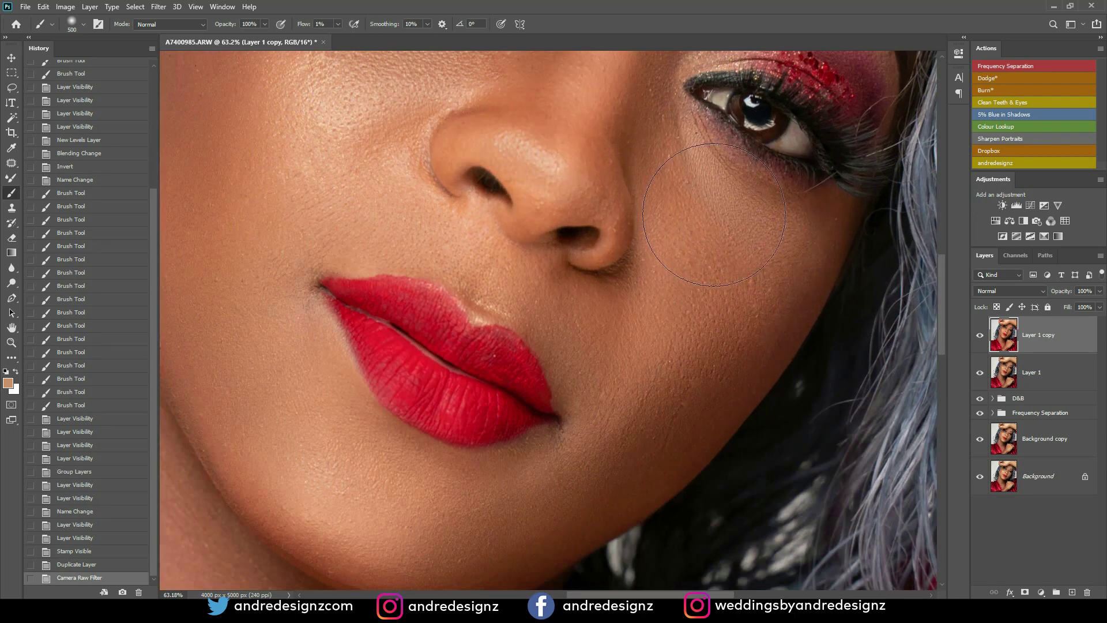
{"action": "scroll", "coordinate": [749, 219], "scroll_direction": "down", "scroll_amount": 2}
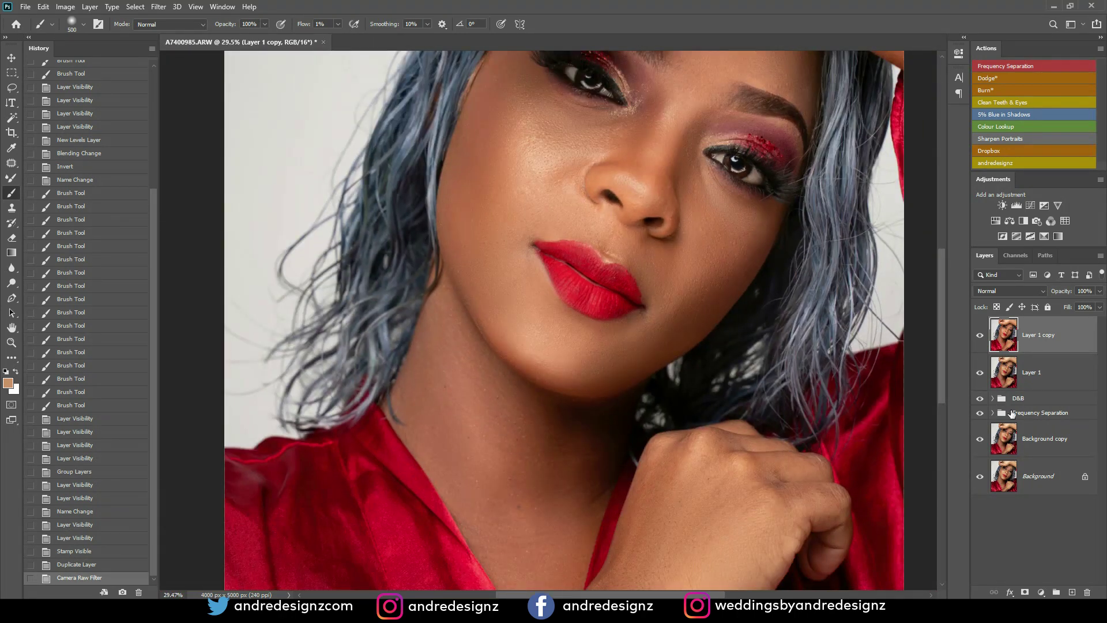
{"action": "left_click", "coordinate": [1071, 592]}
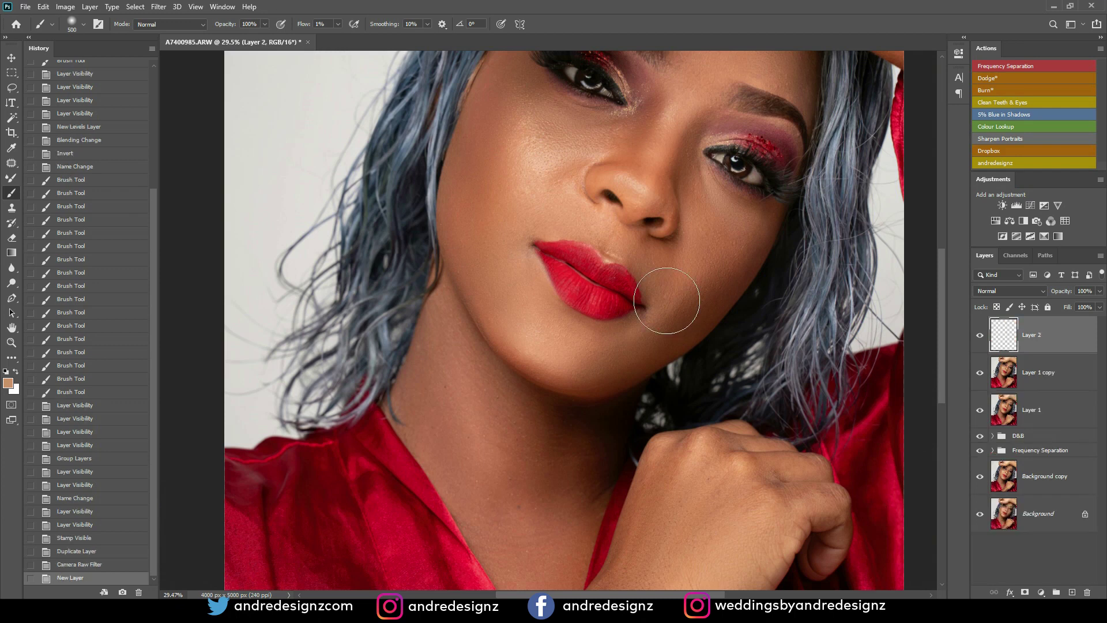
{"action": "key", "text": "alt"}
{"action": "left_click", "coordinate": [338, 24]}
{"action": "left_click_drag", "start_coordinate": [338, 37], "coordinate": [340, 39]}
{"action": "key", "text": "bracketleft"}
{"action": "key", "text": "bracketleft"}
{"action": "key", "text": "bracketleft"}
Softly paint a sampled darker skin tone over the cheek below the right eye
{"action": "mouse_move", "coordinate": [763, 216]}
{"action": "left_mouse_down"}
{"action": "mouse_move", "coordinate": [733, 228]}
{"action": "mouse_move", "coordinate": [707, 188]}
{"action": "left_mouse_up"}
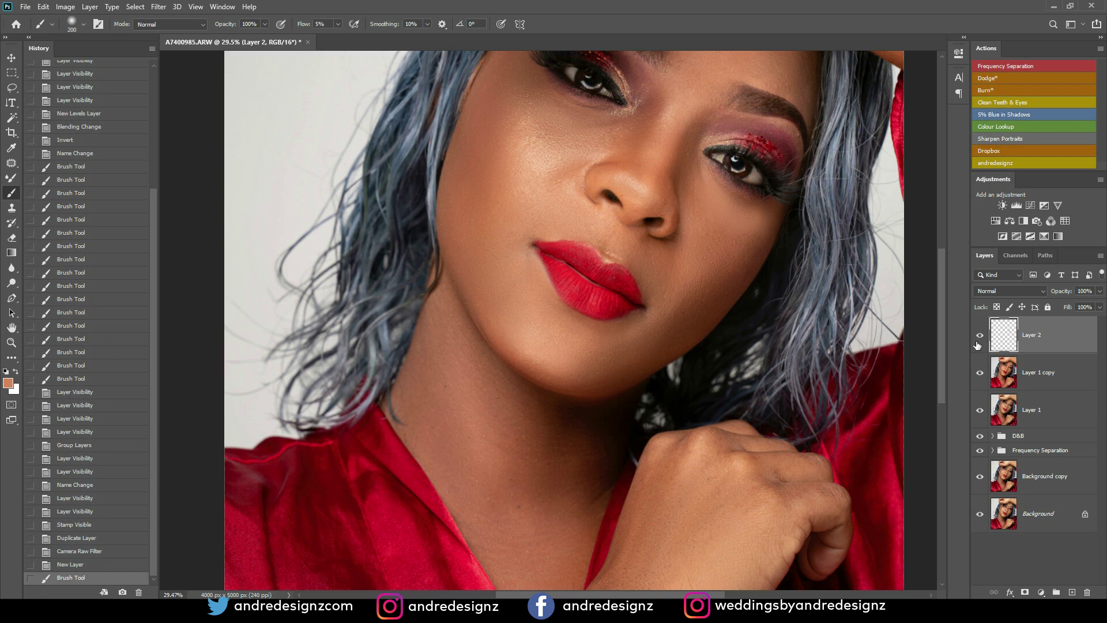
{"action": "key", "text": "ctrl+z"}
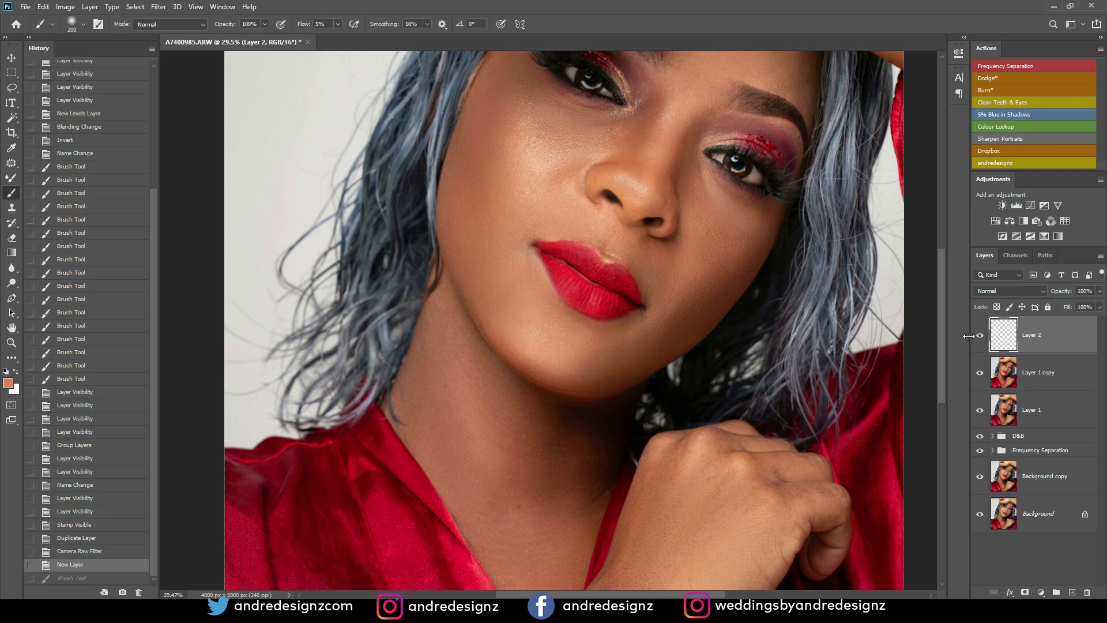
{"action": "left_click", "coordinate": [339, 26]}
{"action": "key", "text": "super"}
{"action": "key", "text": "super"}
{"action": "left_click", "coordinate": [682, 316], "text": "alt"}
{"action": "mouse_move", "coordinate": [708, 194]}
{"action": "left_mouse_down"}
{"action": "mouse_move", "coordinate": [730, 235]}
{"action": "mouse_move", "coordinate": [755, 220]}
{"action": "left_mouse_up"}
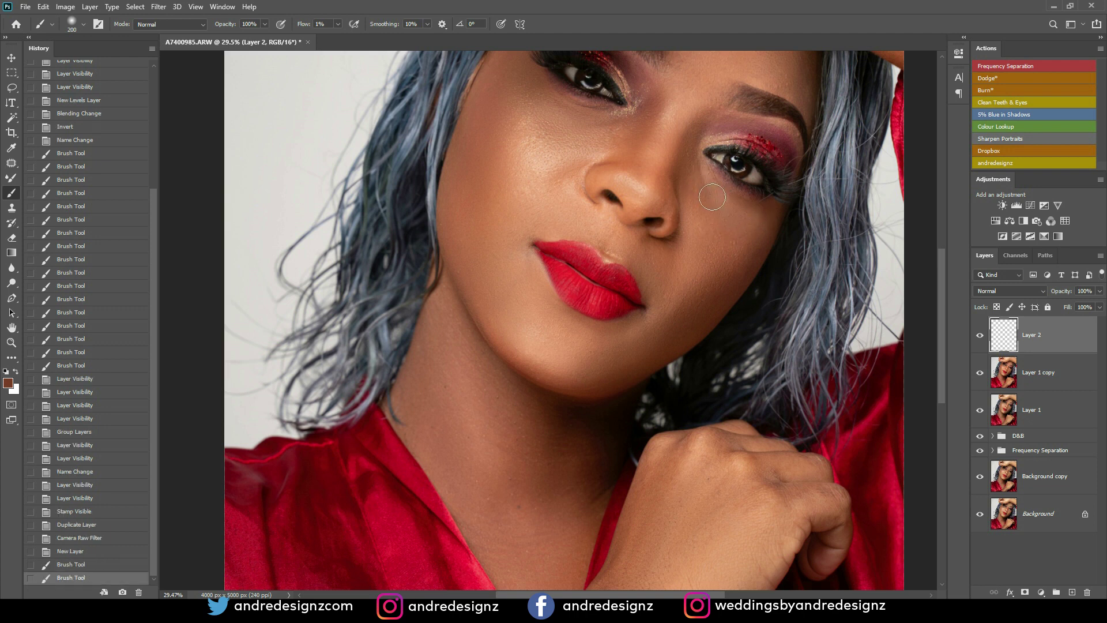
{"action": "mouse_move", "coordinate": [730, 247]}
{"action": "left_mouse_down"}
{"action": "mouse_move", "coordinate": [699, 168]}
{"action": "mouse_move", "coordinate": [722, 215]}
{"action": "mouse_move", "coordinate": [761, 213]}
{"action": "mouse_move", "coordinate": [715, 176]}
{"action": "mouse_move", "coordinate": [756, 264]}
{"action": "left_mouse_up"}
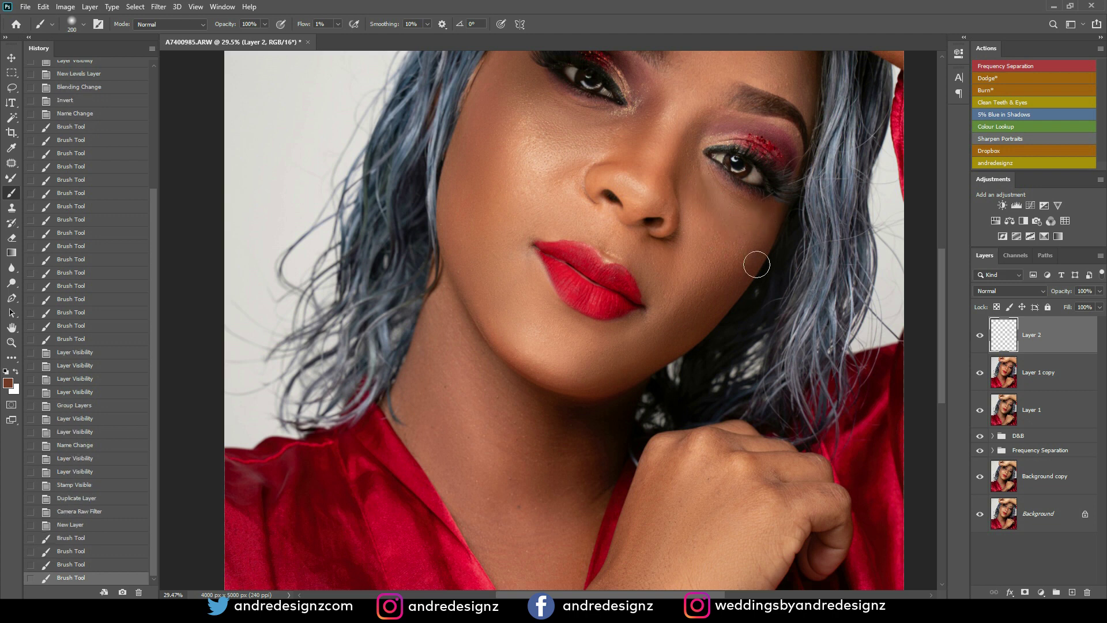
Compare Layer 2 on and off and lower its opacity to 52%
{"action": "left_click", "coordinate": [981, 339]}
{"action": "left_click", "coordinate": [981, 341]}
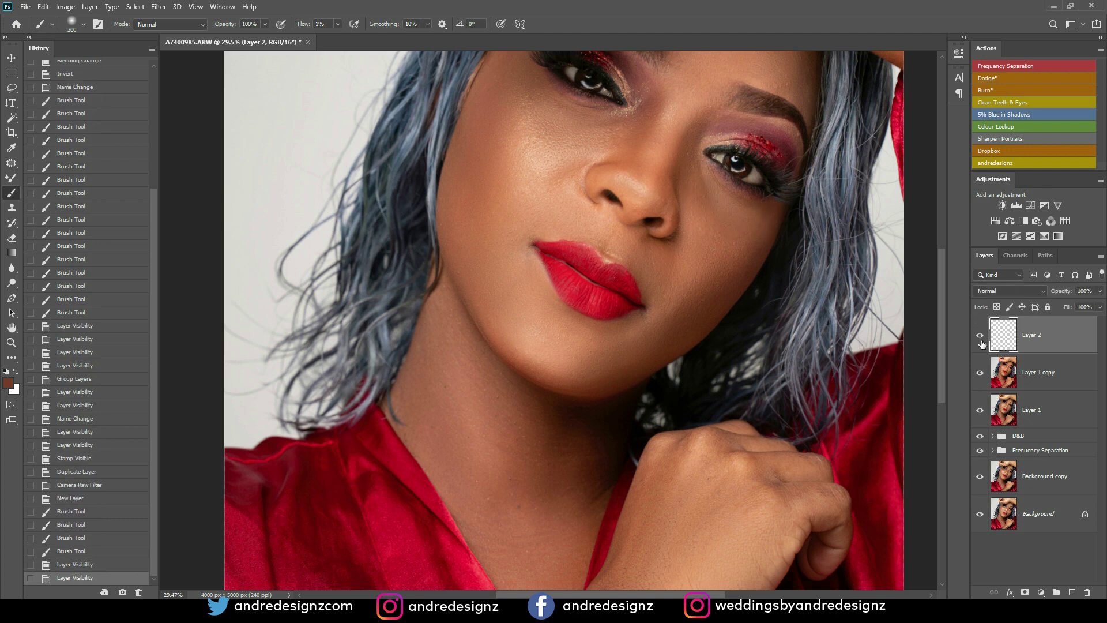
{"action": "left_click", "coordinate": [1100, 291]}
{"action": "left_click", "coordinate": [1073, 303]}
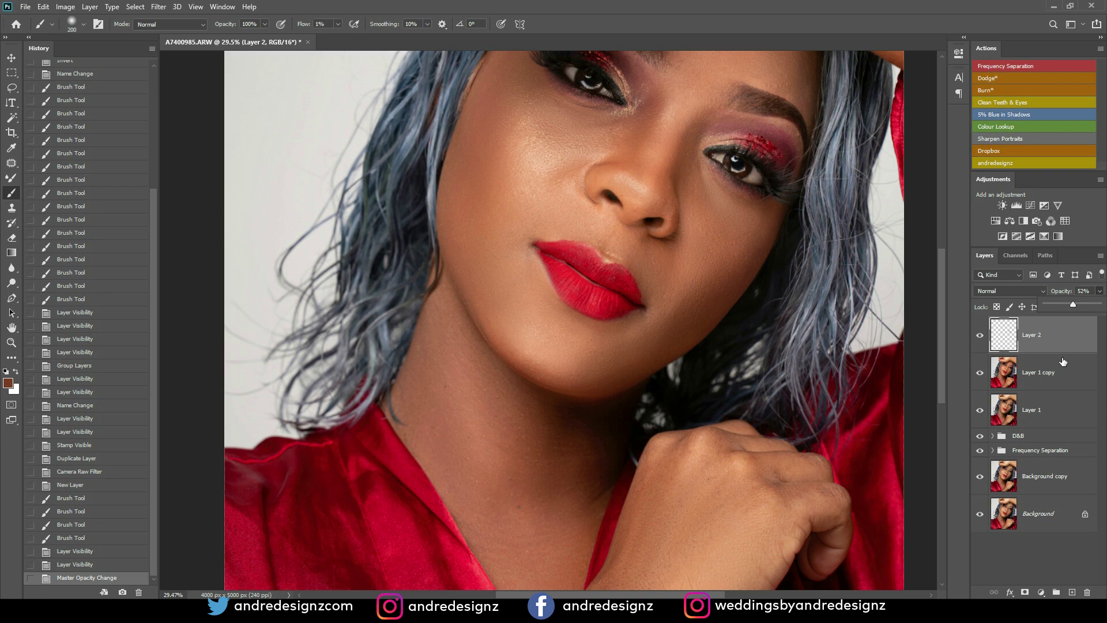
{"action": "double_click", "coordinate": [1051, 508]}
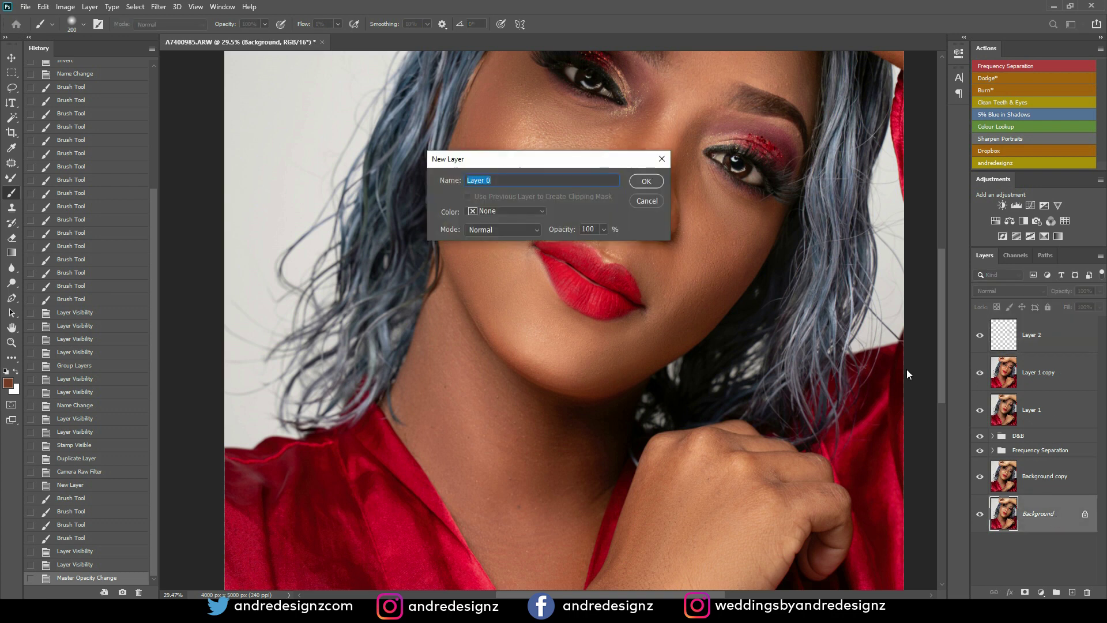
Run the Frequency Separation action, move its group above Layer 2, and select the Low layer
{"action": "left_click", "coordinate": [646, 200]}
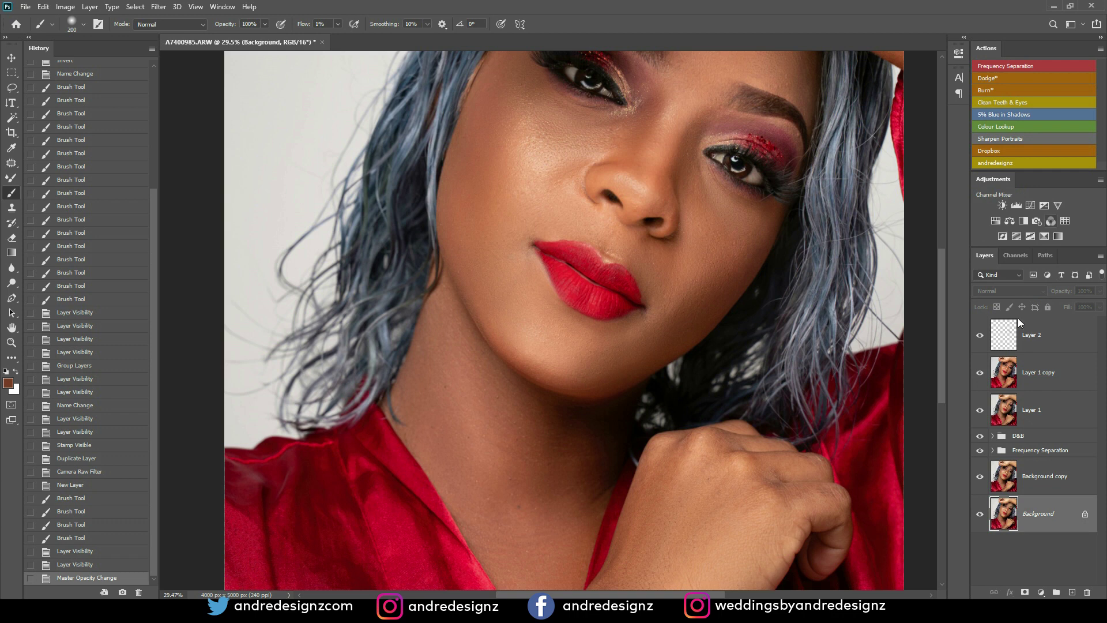
{"action": "left_click", "coordinate": [1005, 67]}
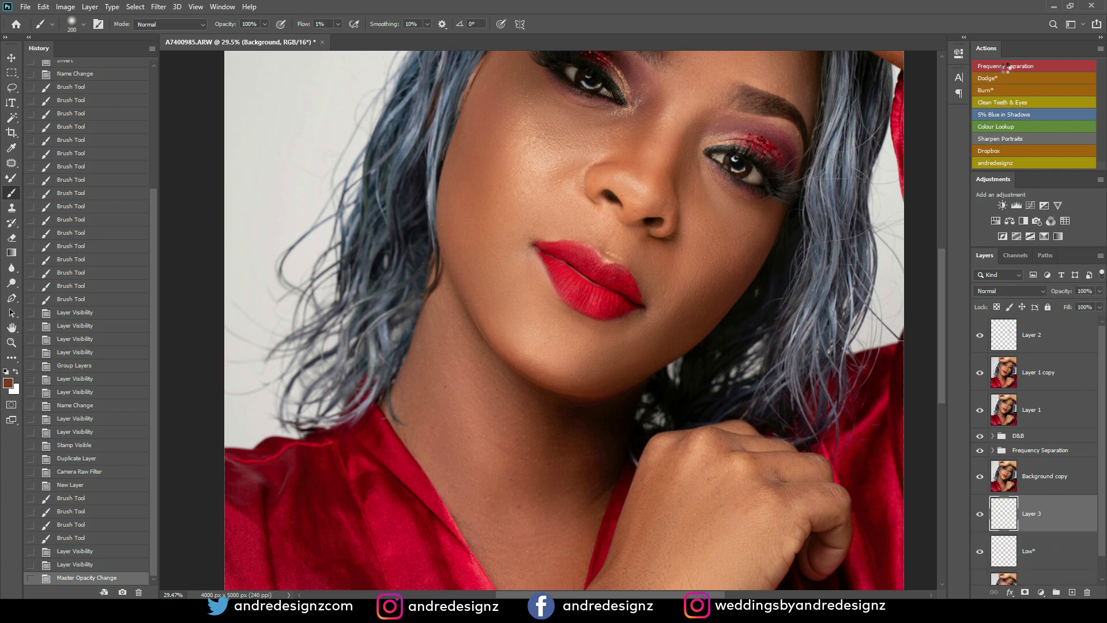
{"action": "left_click", "coordinate": [610, 145]}
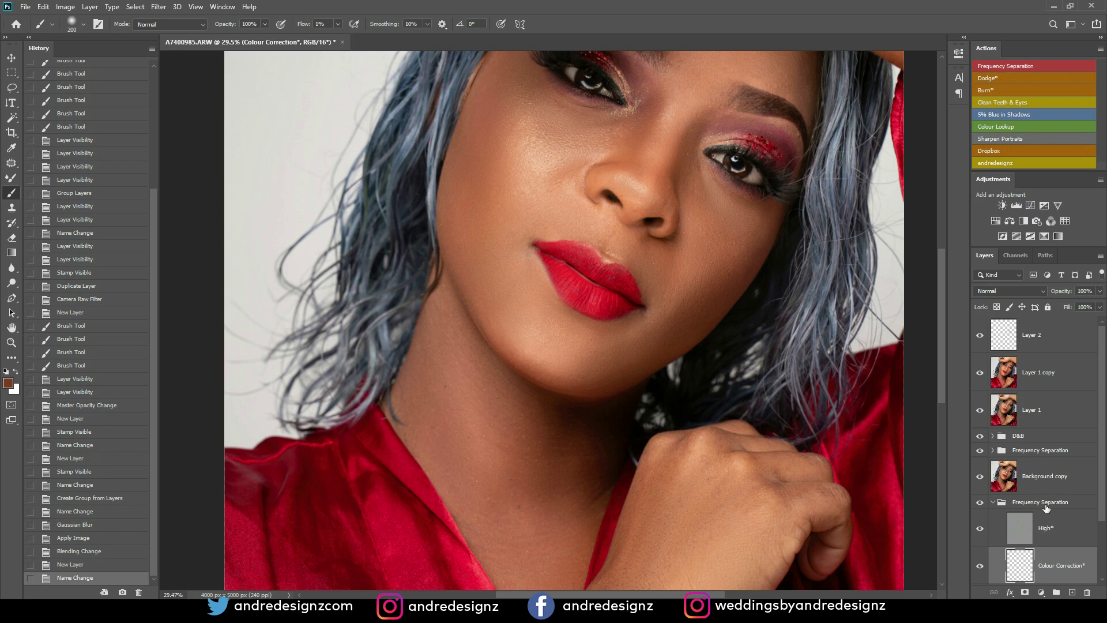
{"action": "left_click_drag", "start_coordinate": [1050, 506], "coordinate": [1078, 323]}
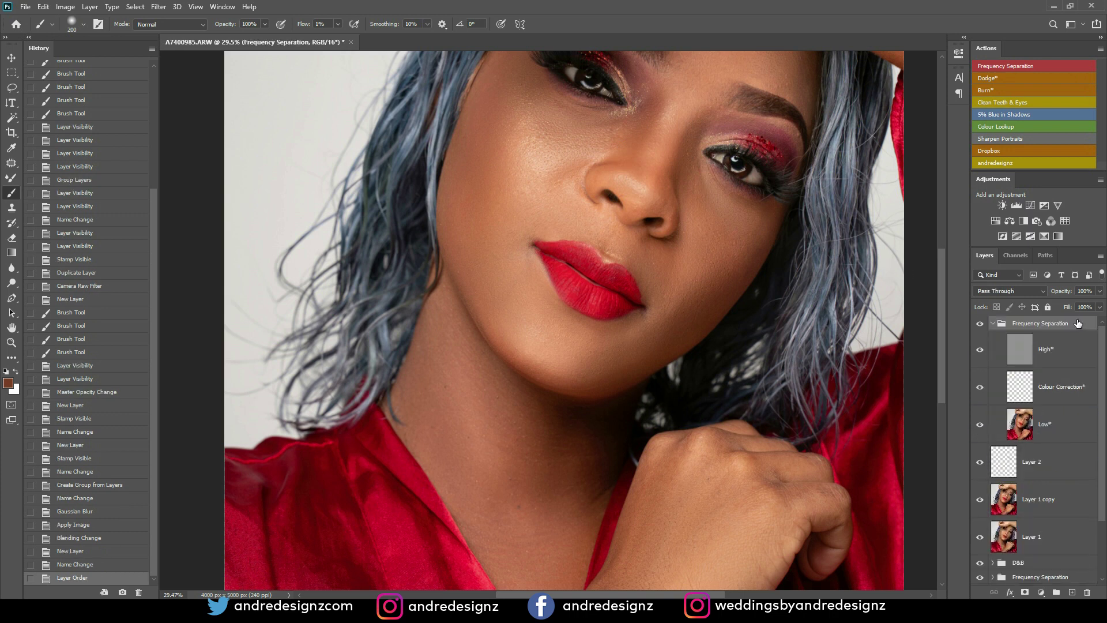
{"action": "left_click", "coordinate": [1045, 425]}
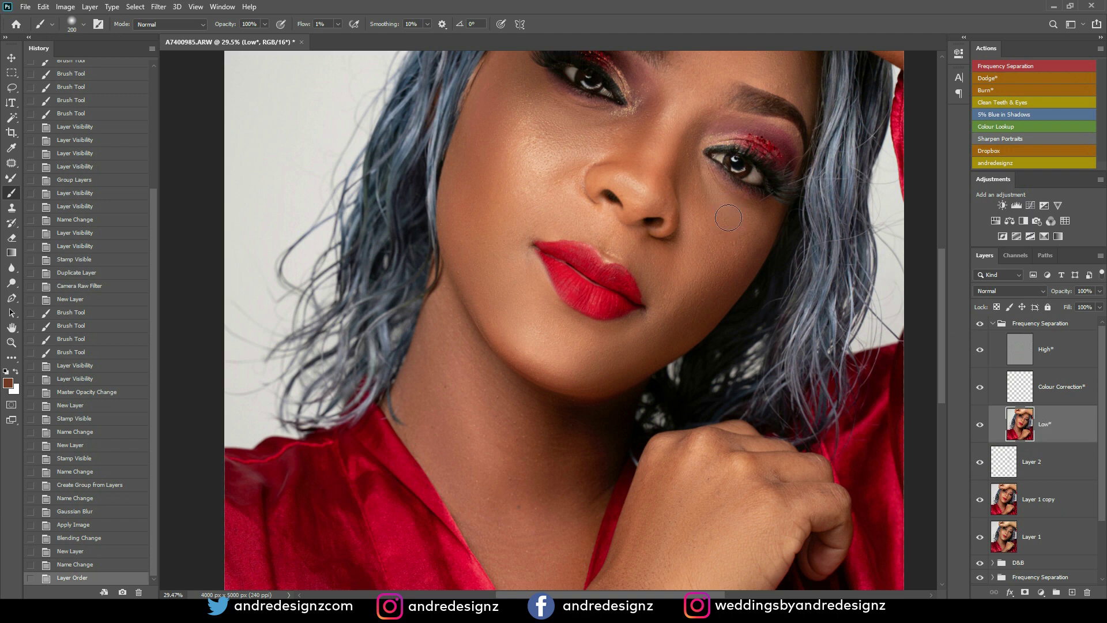
With a cleaned Mixer Brush, blend the Low layer's skin across the cheek below the right eye
{"action": "key", "text": "shift+b"}
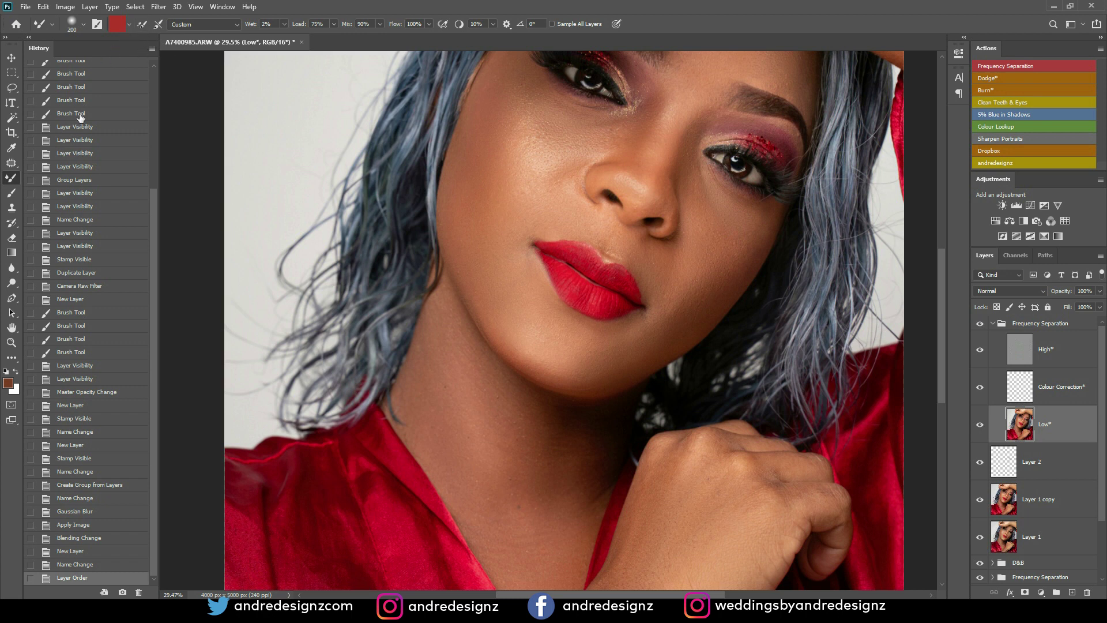
{"action": "left_click", "coordinate": [157, 25]}
{"action": "left_click_drag", "start_coordinate": [757, 220], "coordinate": [733, 242]}
{"action": "mouse_move", "coordinate": [707, 202]}
{"action": "left_mouse_down"}
{"action": "mouse_move", "coordinate": [699, 176]}
{"action": "mouse_move", "coordinate": [698, 204]}
{"action": "mouse_move", "coordinate": [720, 197]}
{"action": "left_mouse_up"}
{"action": "mouse_move", "coordinate": [735, 209]}
{"action": "left_mouse_down"}
{"action": "mouse_move", "coordinate": [736, 235]}
{"action": "mouse_move", "coordinate": [756, 230]}
{"action": "mouse_move", "coordinate": [719, 283]}
{"action": "mouse_move", "coordinate": [722, 213]}
{"action": "mouse_move", "coordinate": [701, 182]}
{"action": "left_mouse_up"}
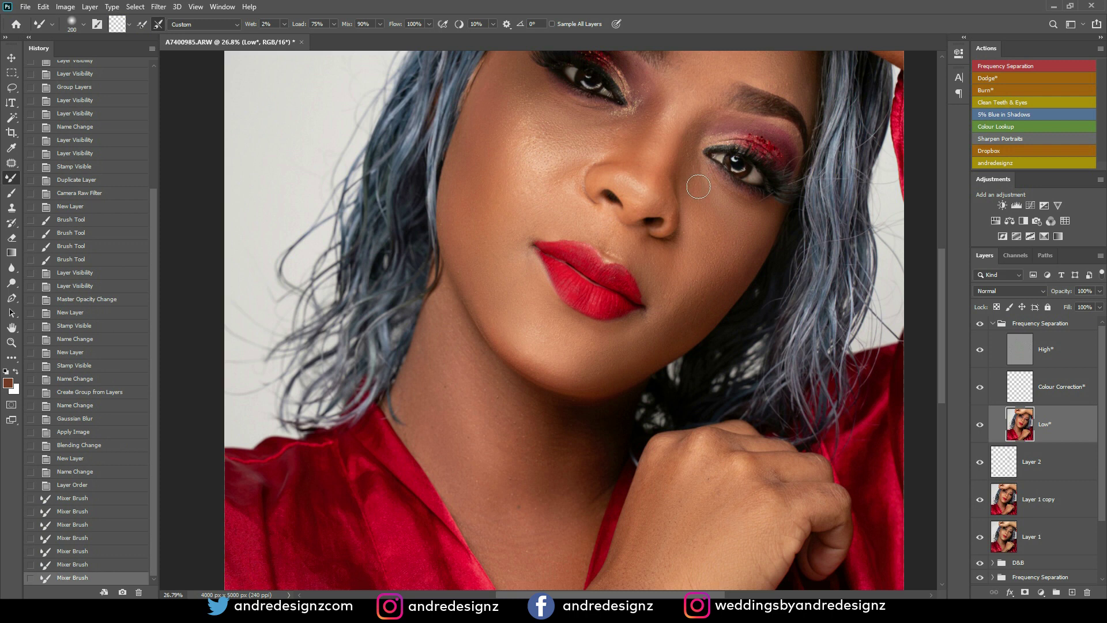
{"action": "scroll", "coordinate": [701, 181], "scroll_direction": "down", "scroll_amount": 5}
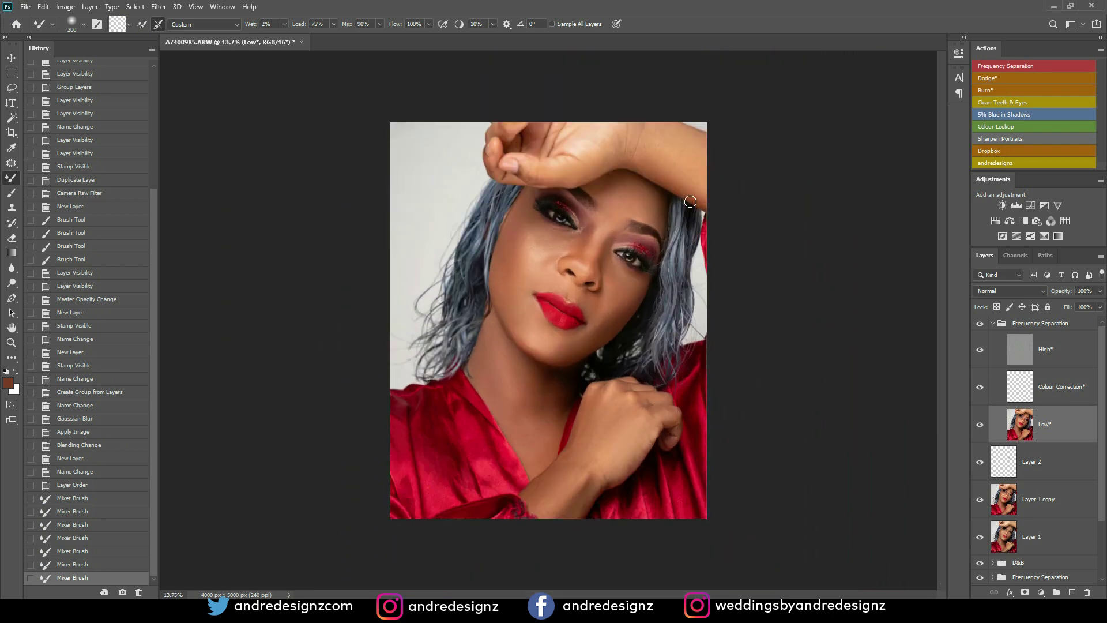
Duplicate the document as A7400985 copy
{"action": "left_click_drag", "start_coordinate": [203, 38], "coordinate": [249, 69]}
{"action": "right_click", "coordinate": [258, 76]}
{"action": "left_click", "coordinate": [319, 86]}
{"action": "left_click", "coordinate": [637, 189]}
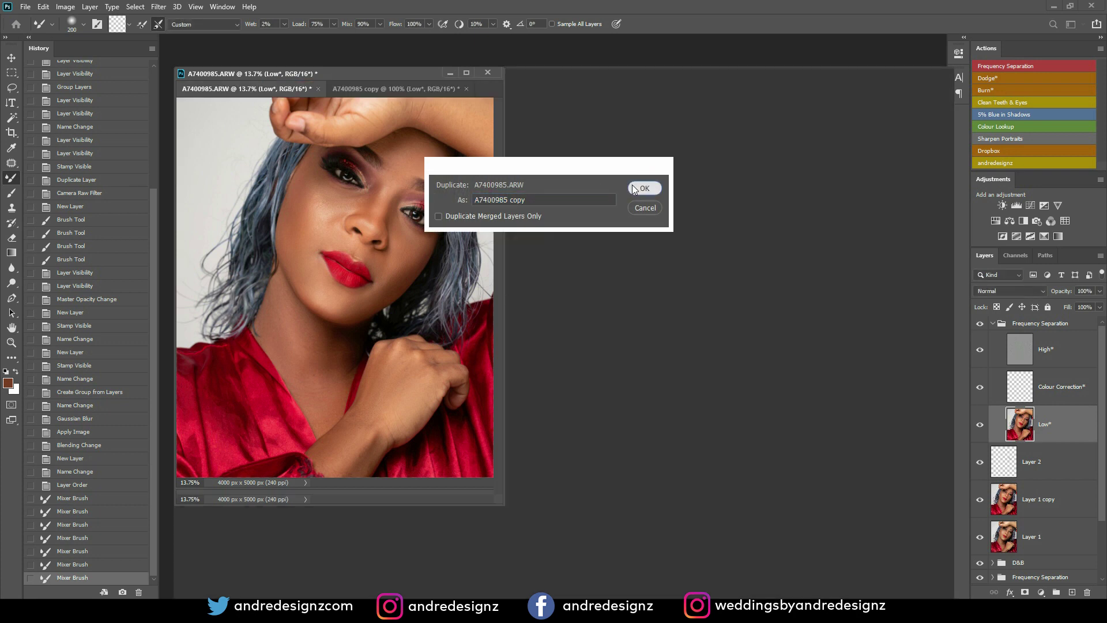
{"action": "left_click_drag", "start_coordinate": [455, 56], "coordinate": [459, 41]}
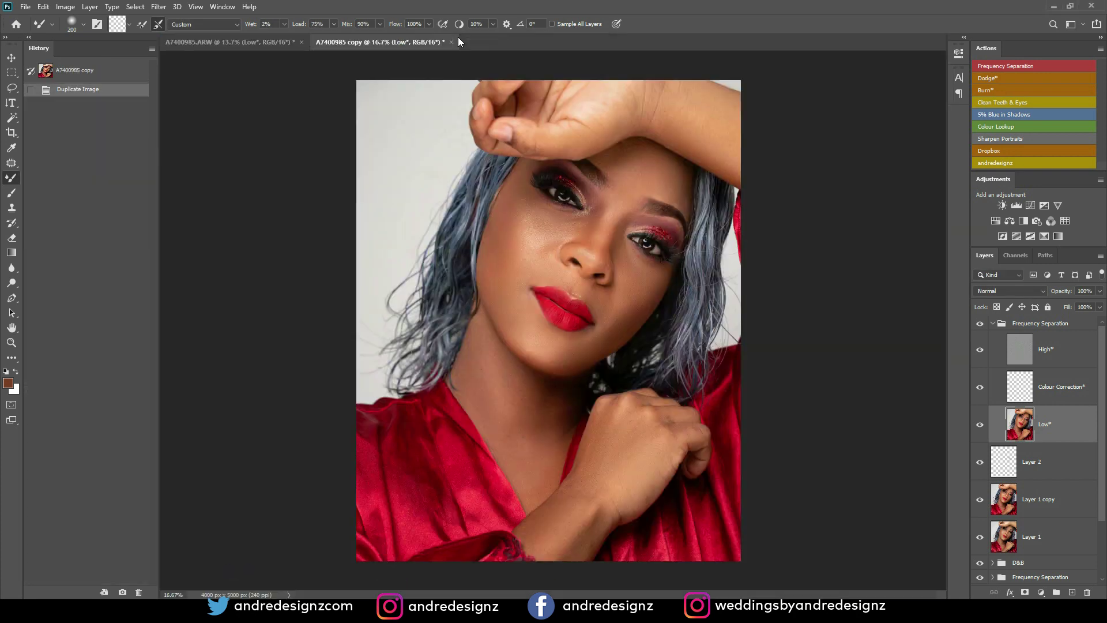
Arrange the original and the copy side by side in 2-up Vertical
{"action": "left_click", "coordinate": [223, 6]}
{"action": "mouse_move", "coordinate": [236, 18]}
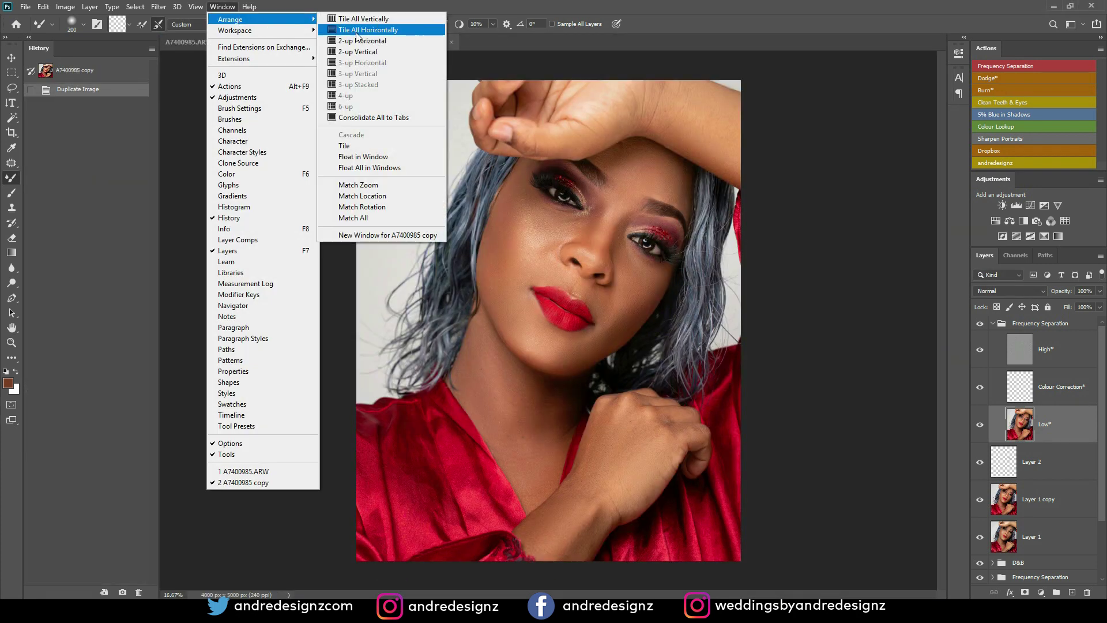
{"action": "left_click", "coordinate": [378, 57]}
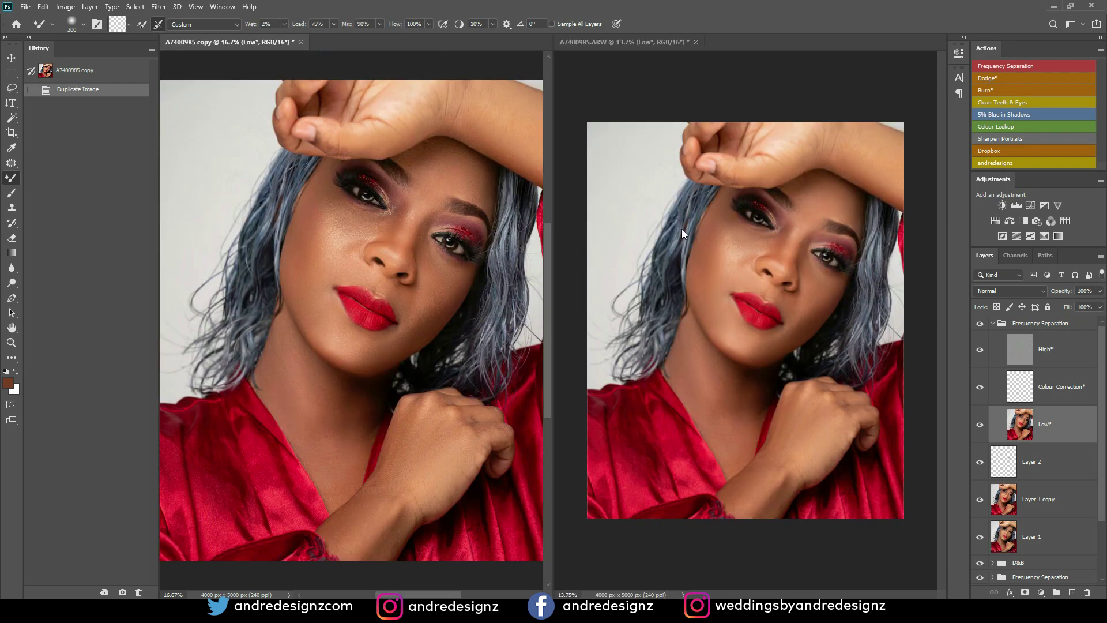
{"action": "left_click", "coordinate": [583, 66]}
{"action": "scroll", "coordinate": [623, 158], "scroll_direction": "up", "scroll_amount": 2}
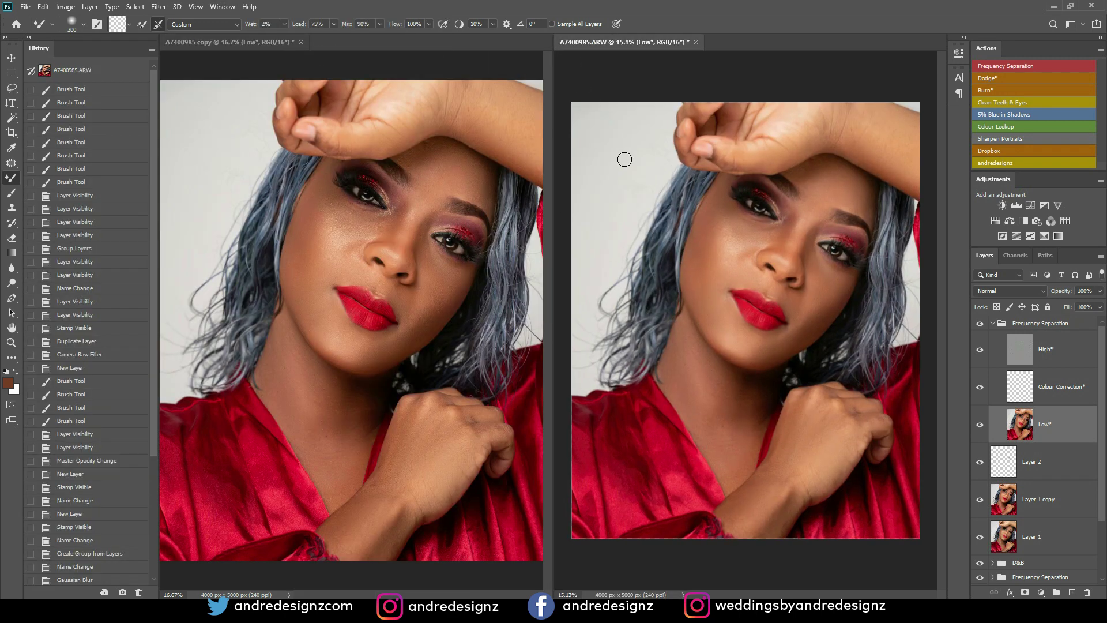
{"action": "left_click", "coordinate": [333, 53]}
{"action": "scroll", "coordinate": [332, 111], "scroll_direction": "down", "scroll_amount": 1}
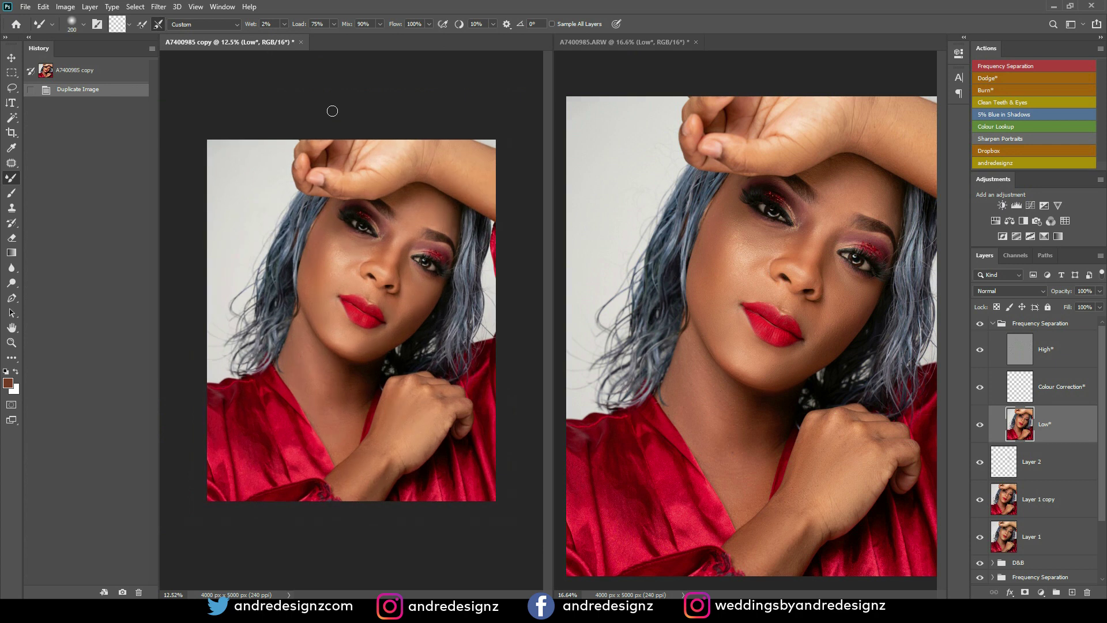
{"action": "scroll", "coordinate": [332, 110], "scroll_direction": "up", "scroll_amount": 1}
{"action": "scroll", "coordinate": [334, 114], "scroll_direction": "down", "scroll_amount": 1}
{"action": "scroll", "coordinate": [333, 115], "scroll_direction": "up", "scroll_amount": 1}
{"action": "scroll", "coordinate": [333, 115], "scroll_direction": "down", "scroll_amount": 1}
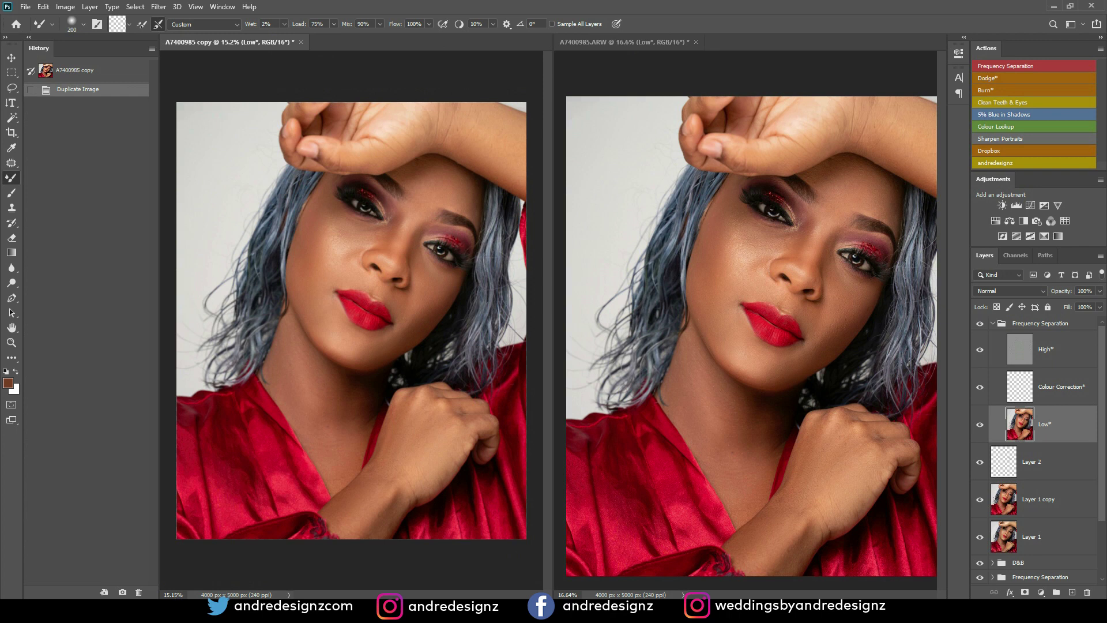
Match both documents at 15.15% zoom and hide the retouching layers in the copy
{"action": "left_click", "coordinate": [570, 594]}
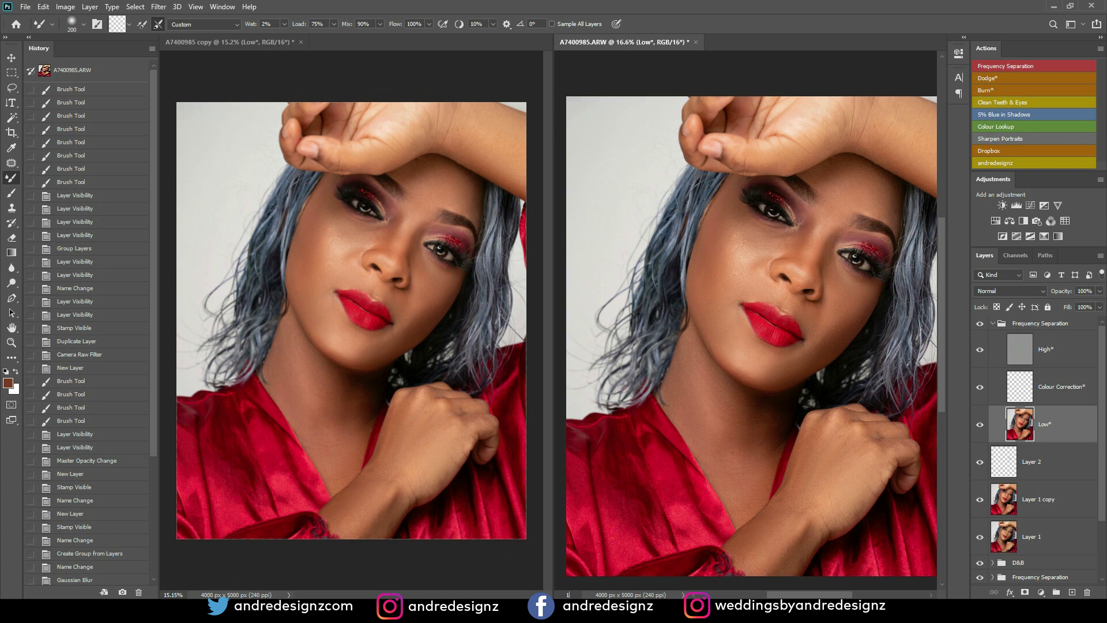
{"action": "key", "text": "Return"}
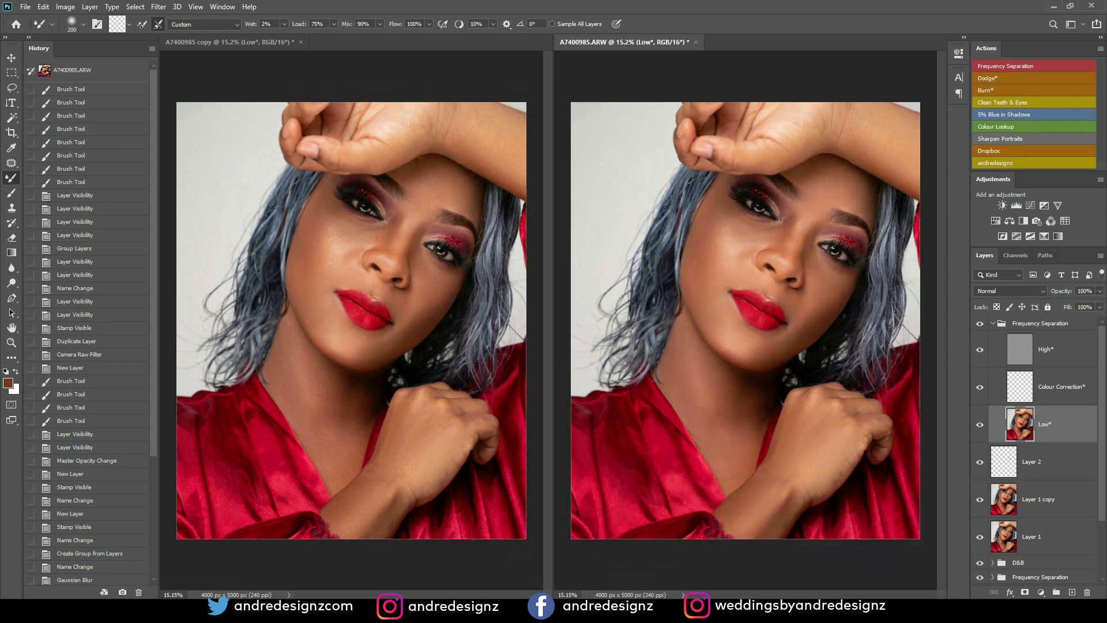
{"action": "left_click", "coordinate": [261, 70]}
{"action": "left_click_drag", "start_coordinate": [1100, 483], "coordinate": [1101, 581]}
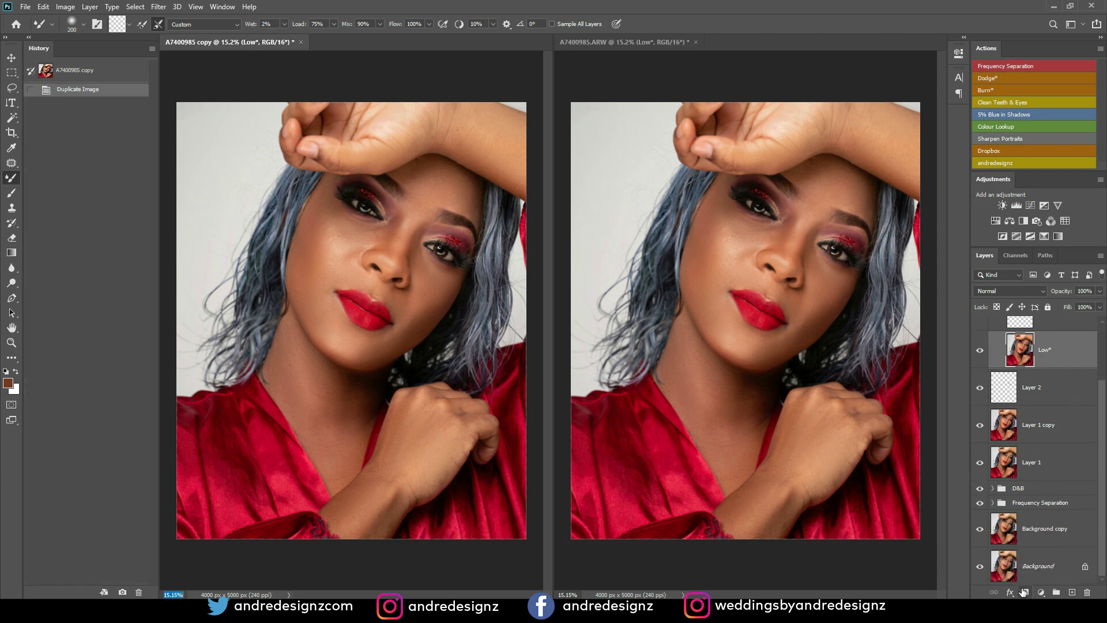
{"action": "left_click", "coordinate": [979, 566], "text": "alt"}
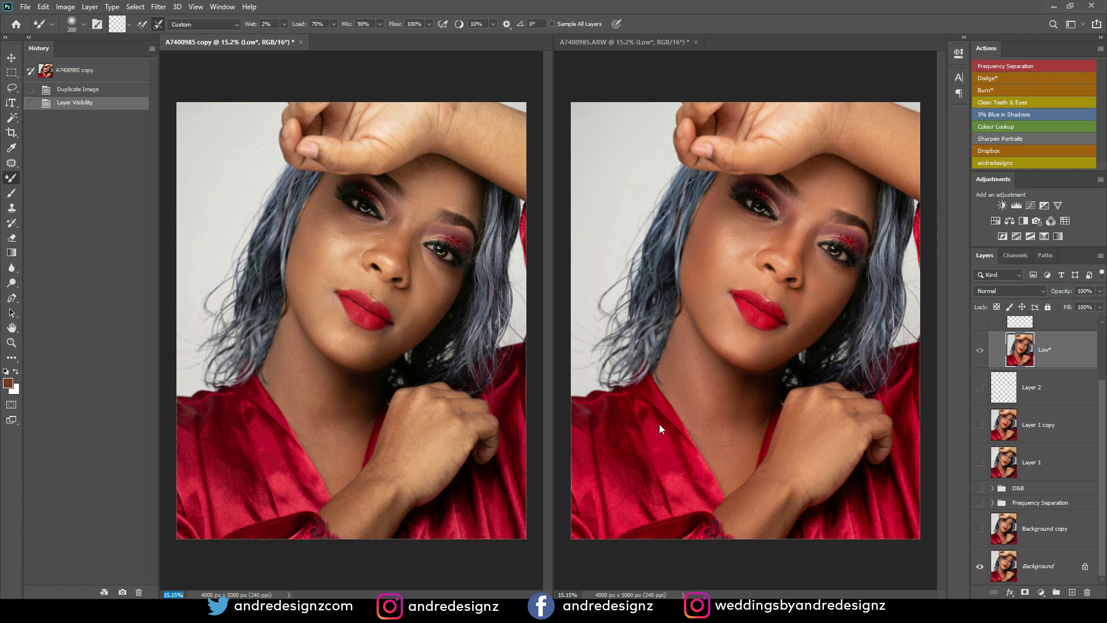